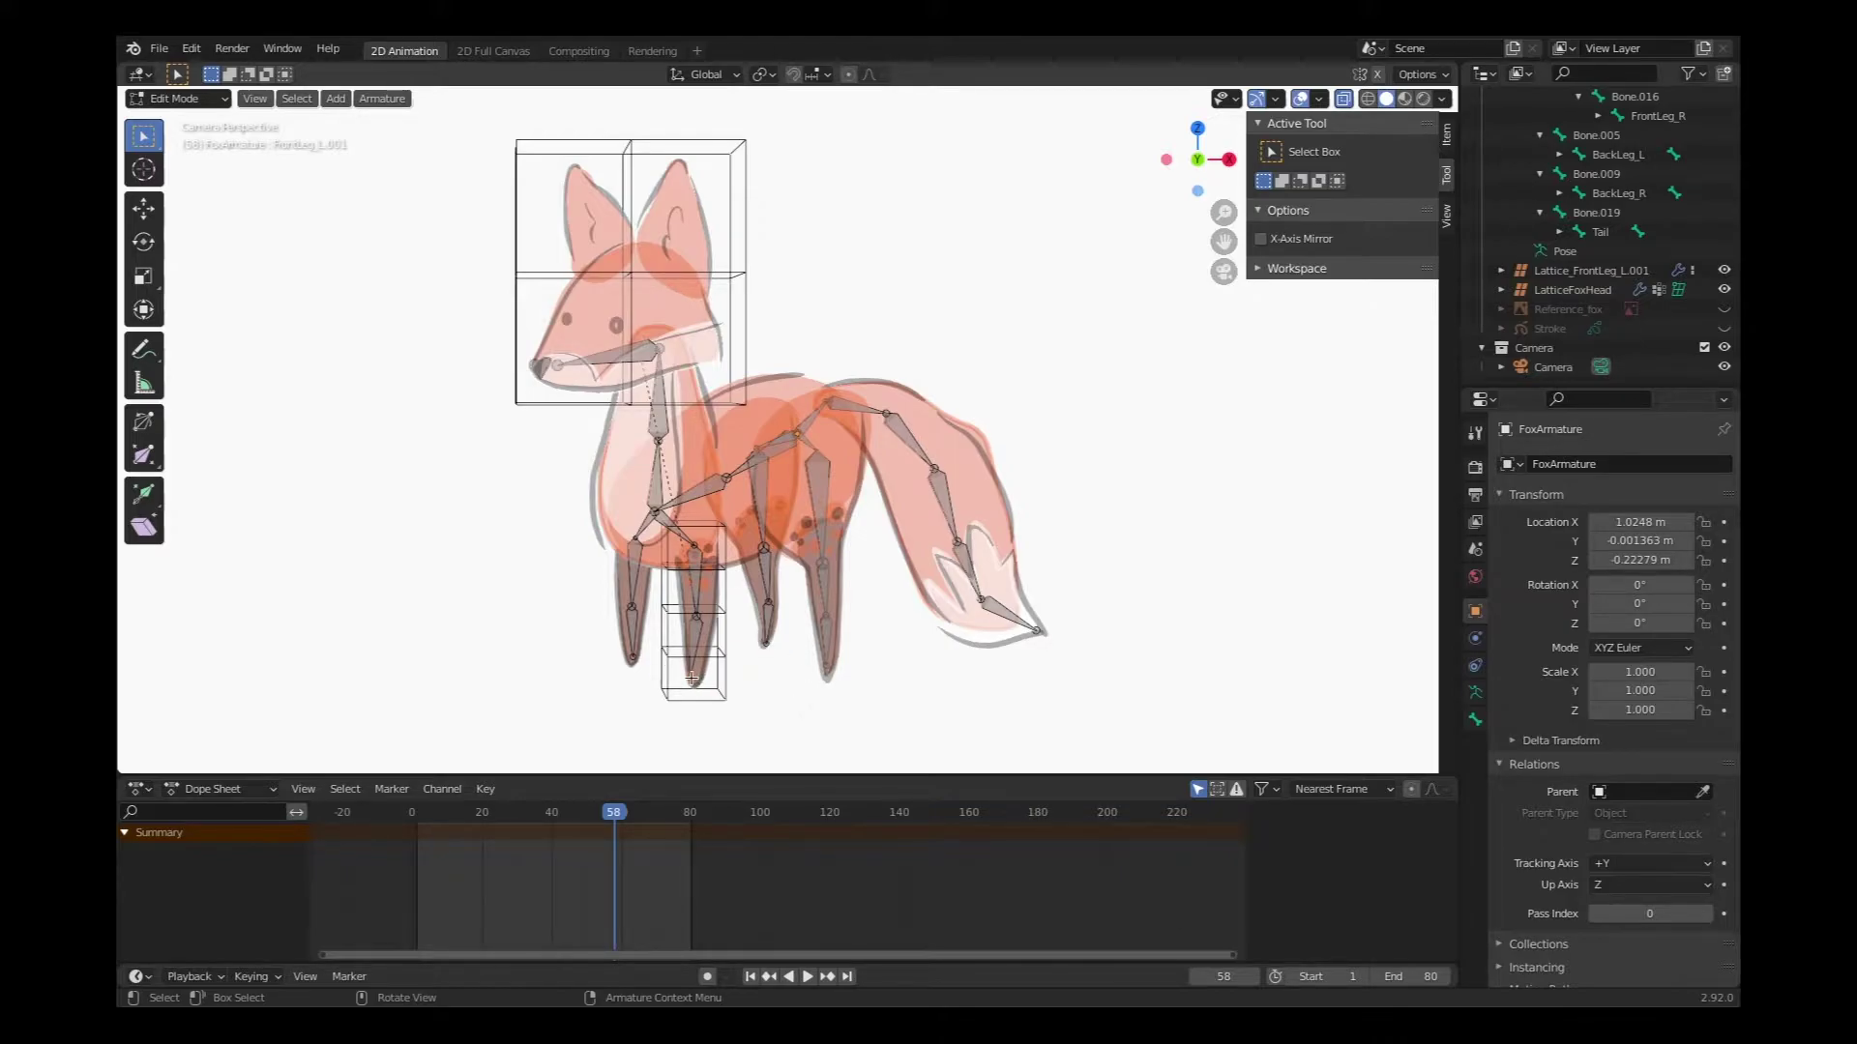
Switch the fox armature to Object Mode and back to Edit Mode.
{"action": "left_click", "coordinate": [190, 100]}
{"action": "left_click", "coordinate": [187, 121]}
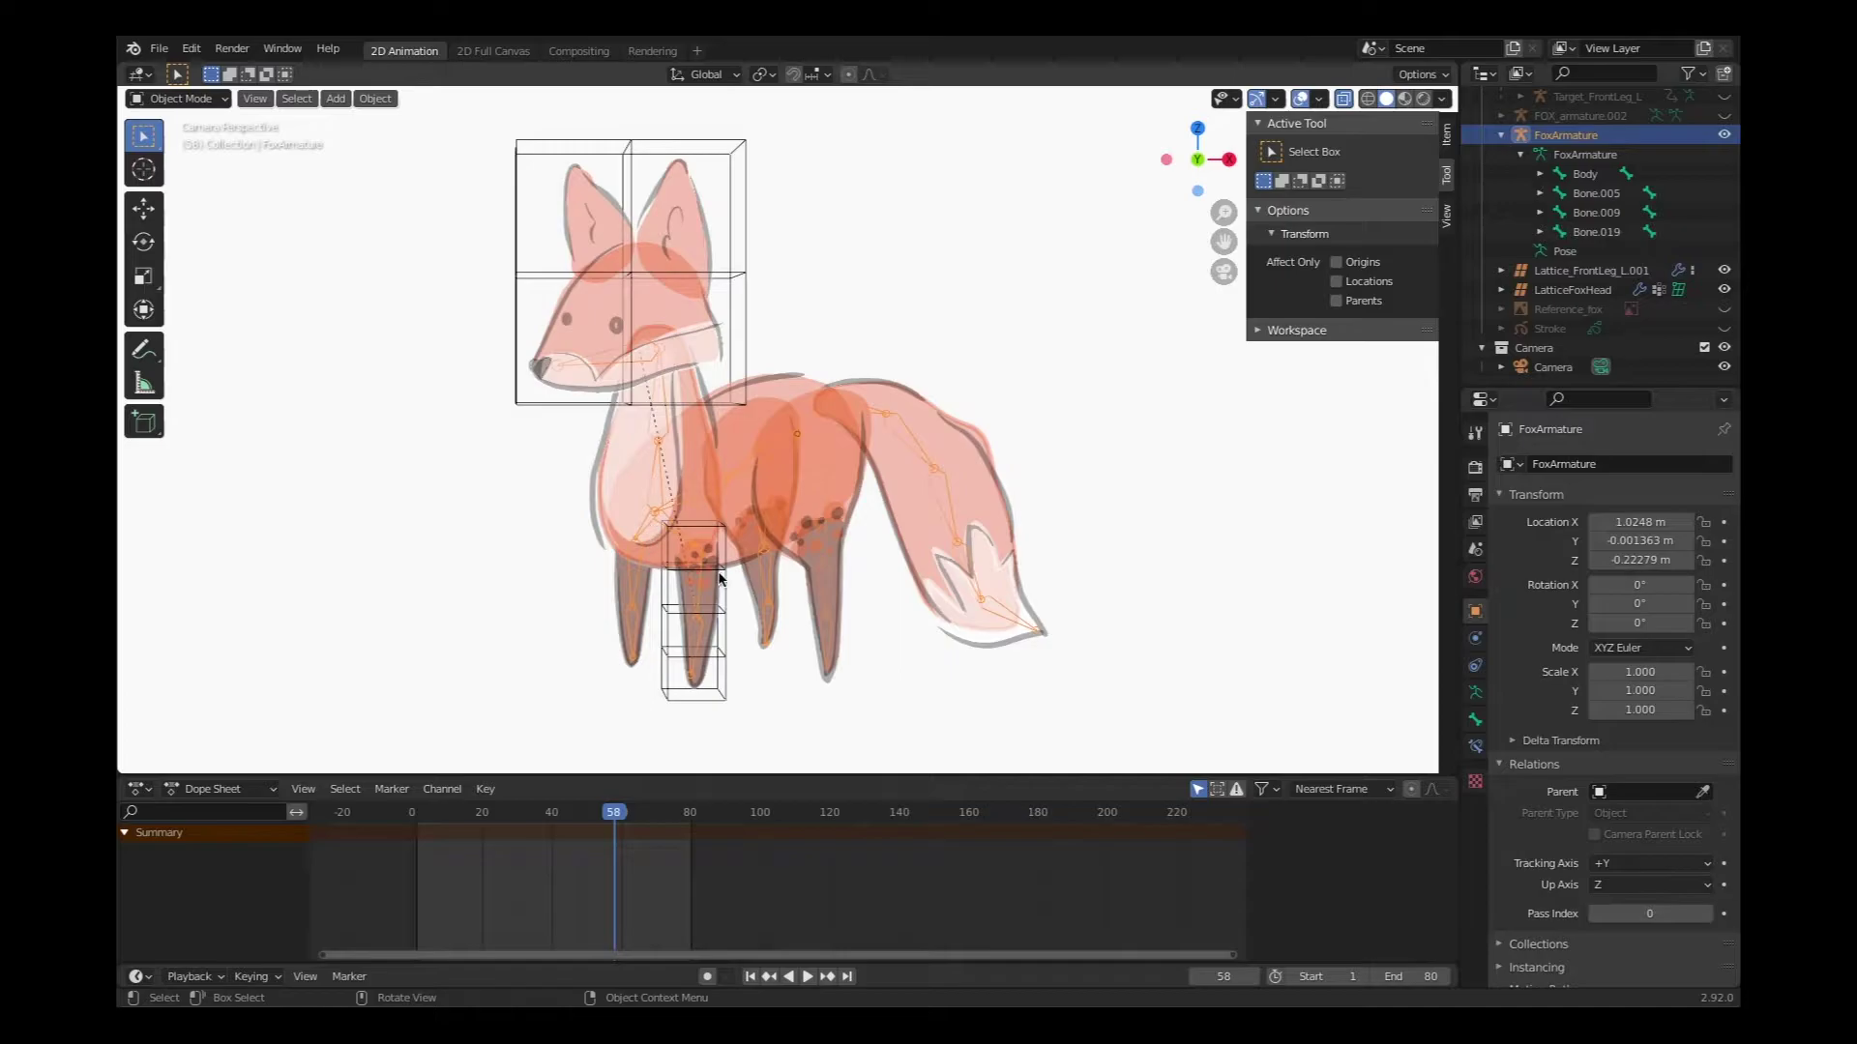
{"action": "left_click", "coordinate": [191, 99]}
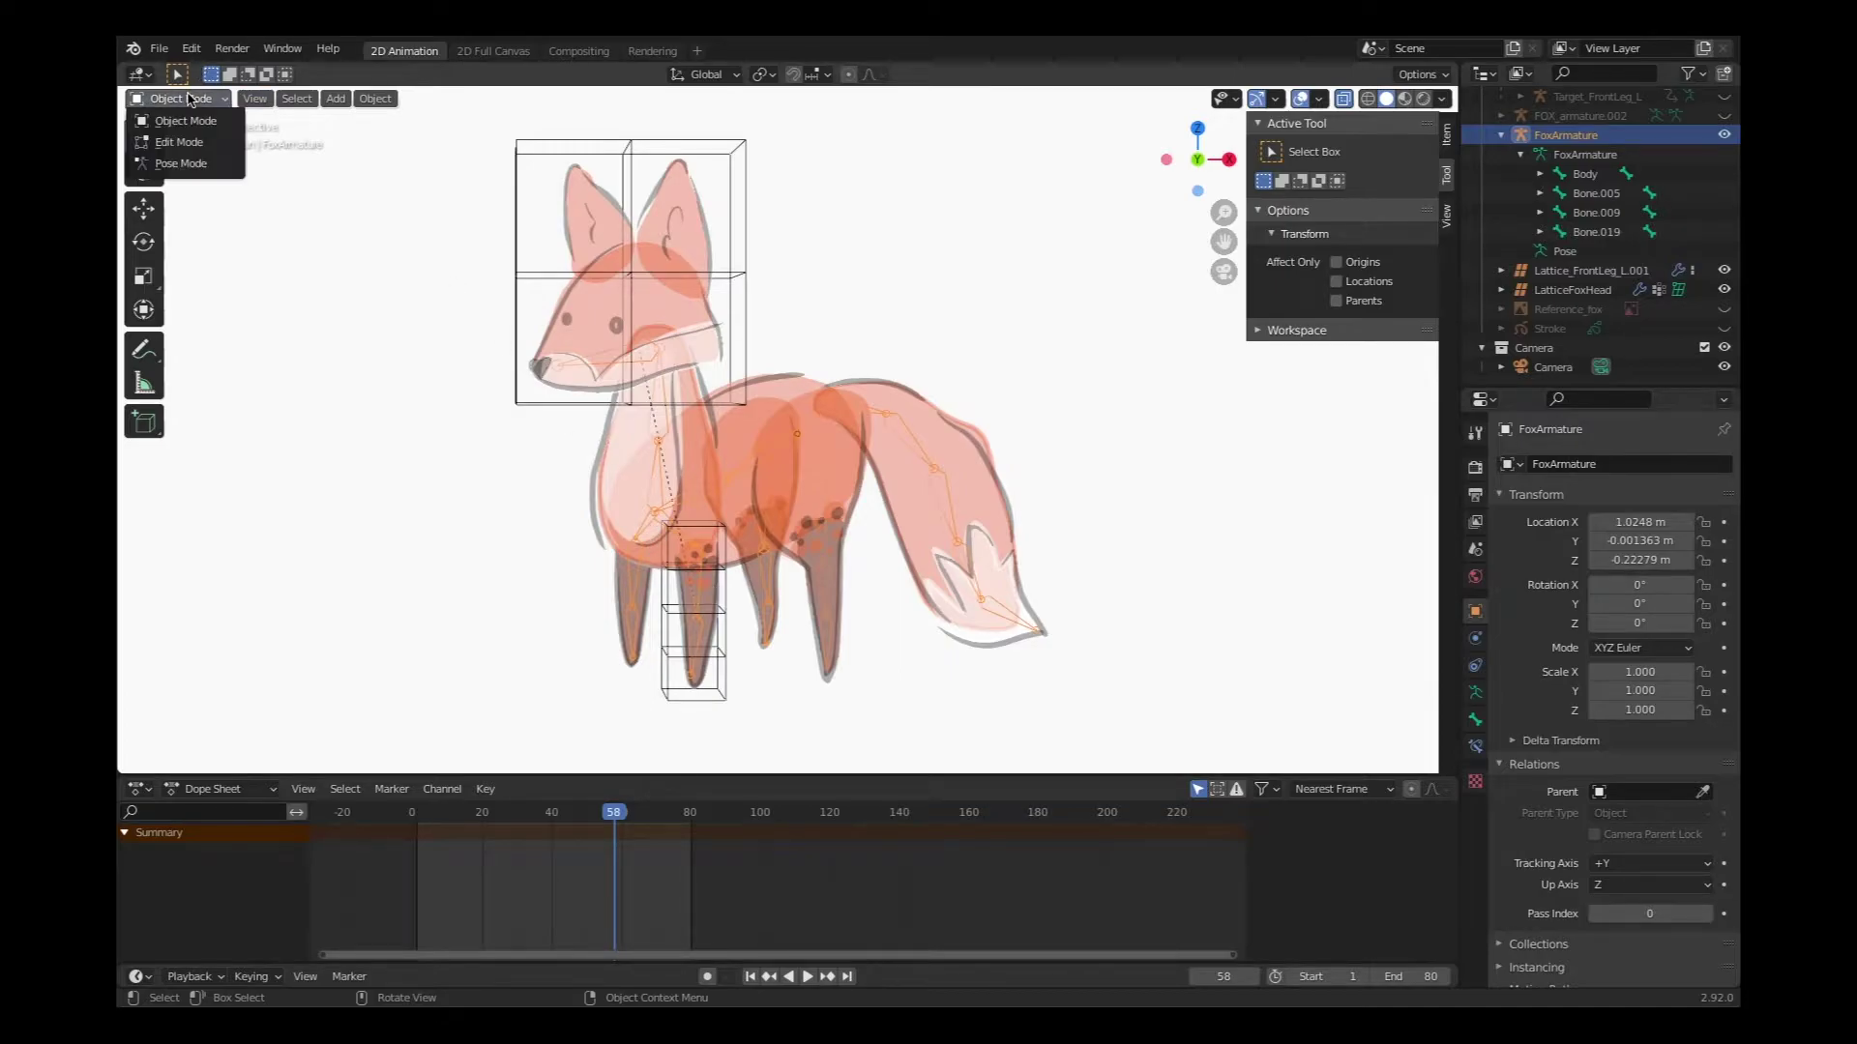
{"action": "left_click", "coordinate": [184, 142]}
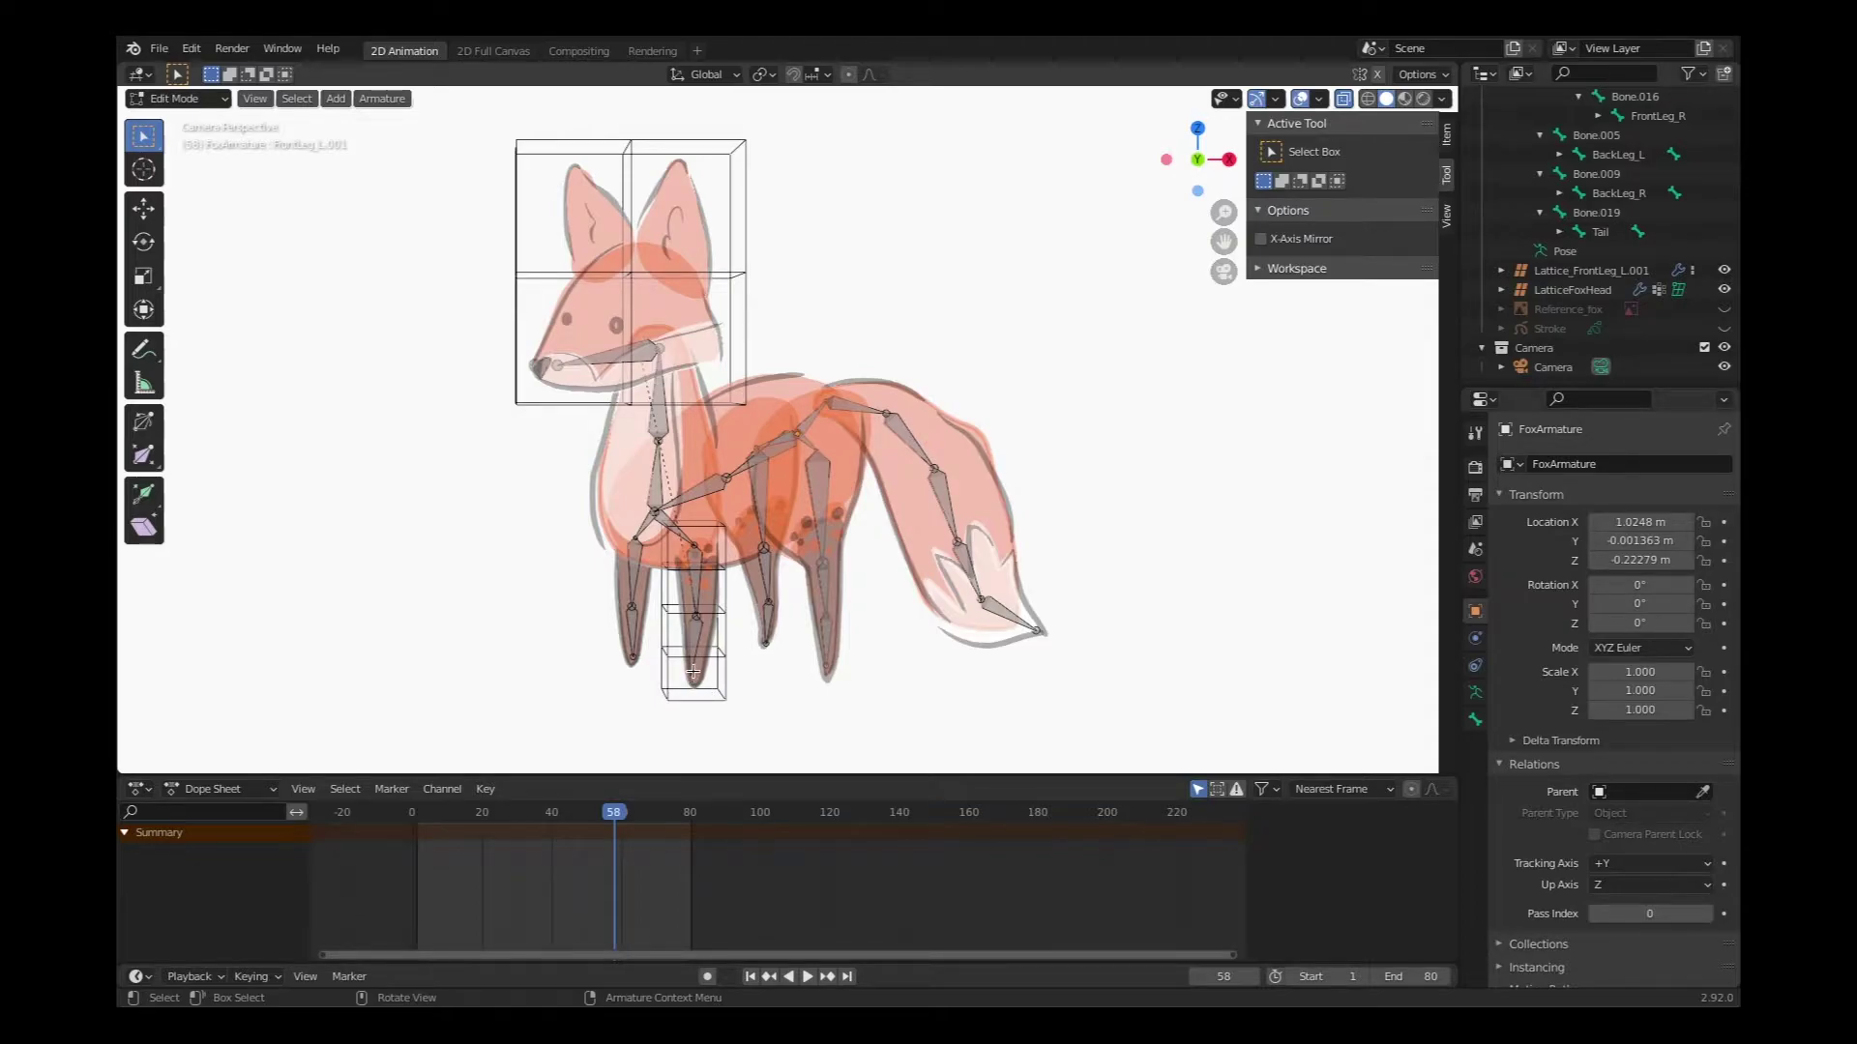
Extrude a new bone about 0.25 m straight down along the global Z axis from the tip of the front left leg.
{"action": "scroll", "coordinate": [692, 676], "scroll_direction": "up", "scroll_amount": 3}
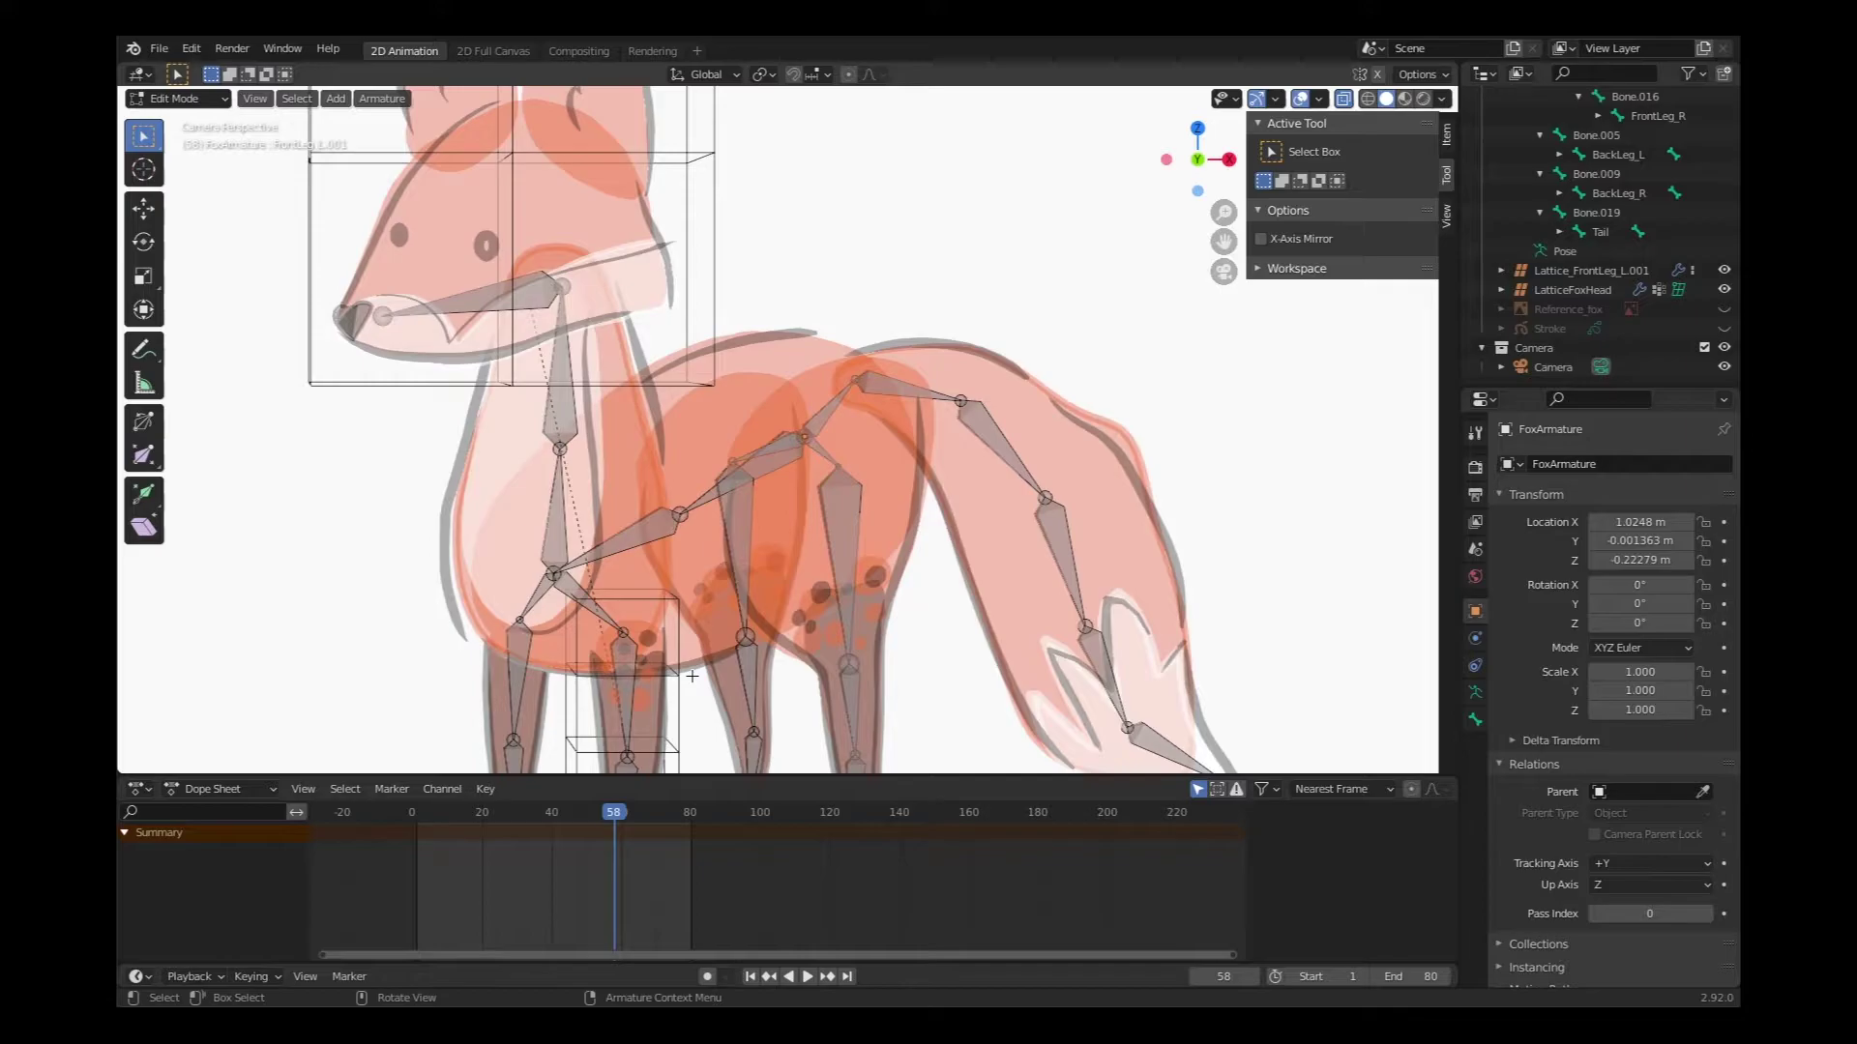
{"action": "scroll", "coordinate": [693, 676], "scroll_direction": "down", "scroll_amount": 8, "text": "shift"}
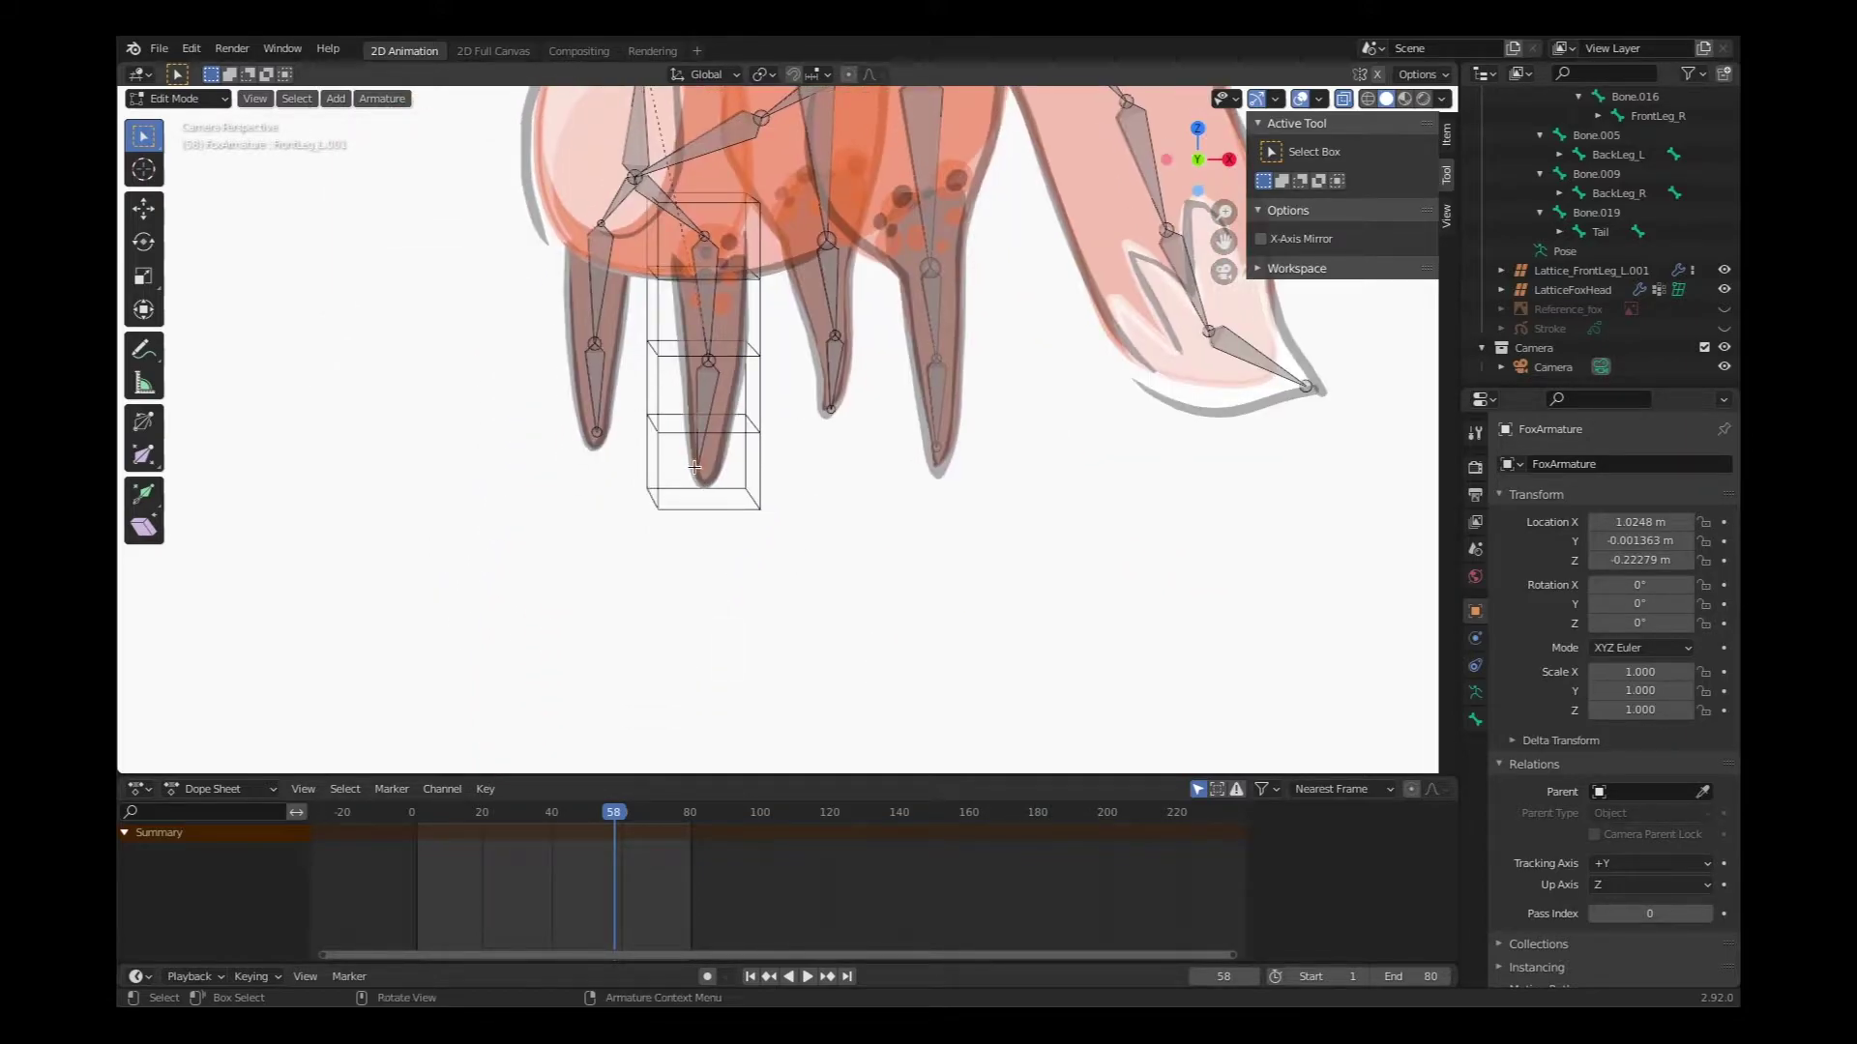
{"action": "key", "text": "e"}
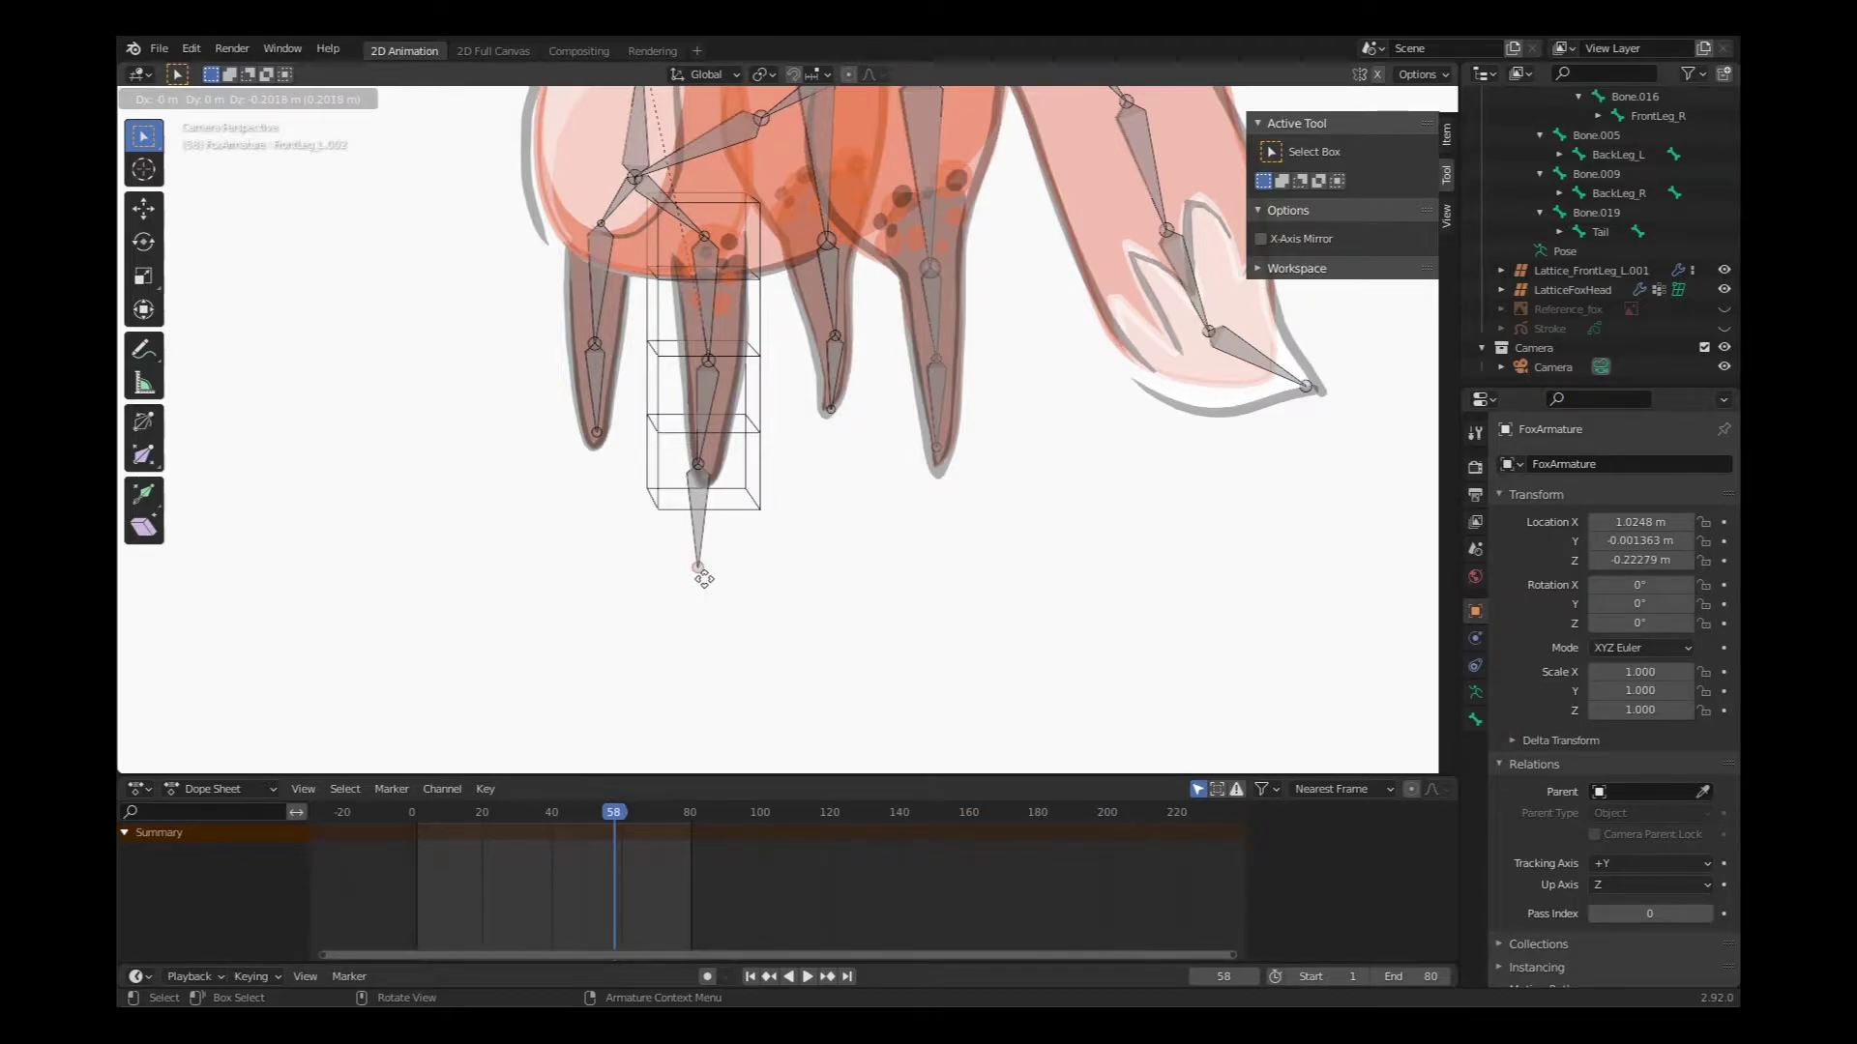
{"action": "key", "text": "z"}
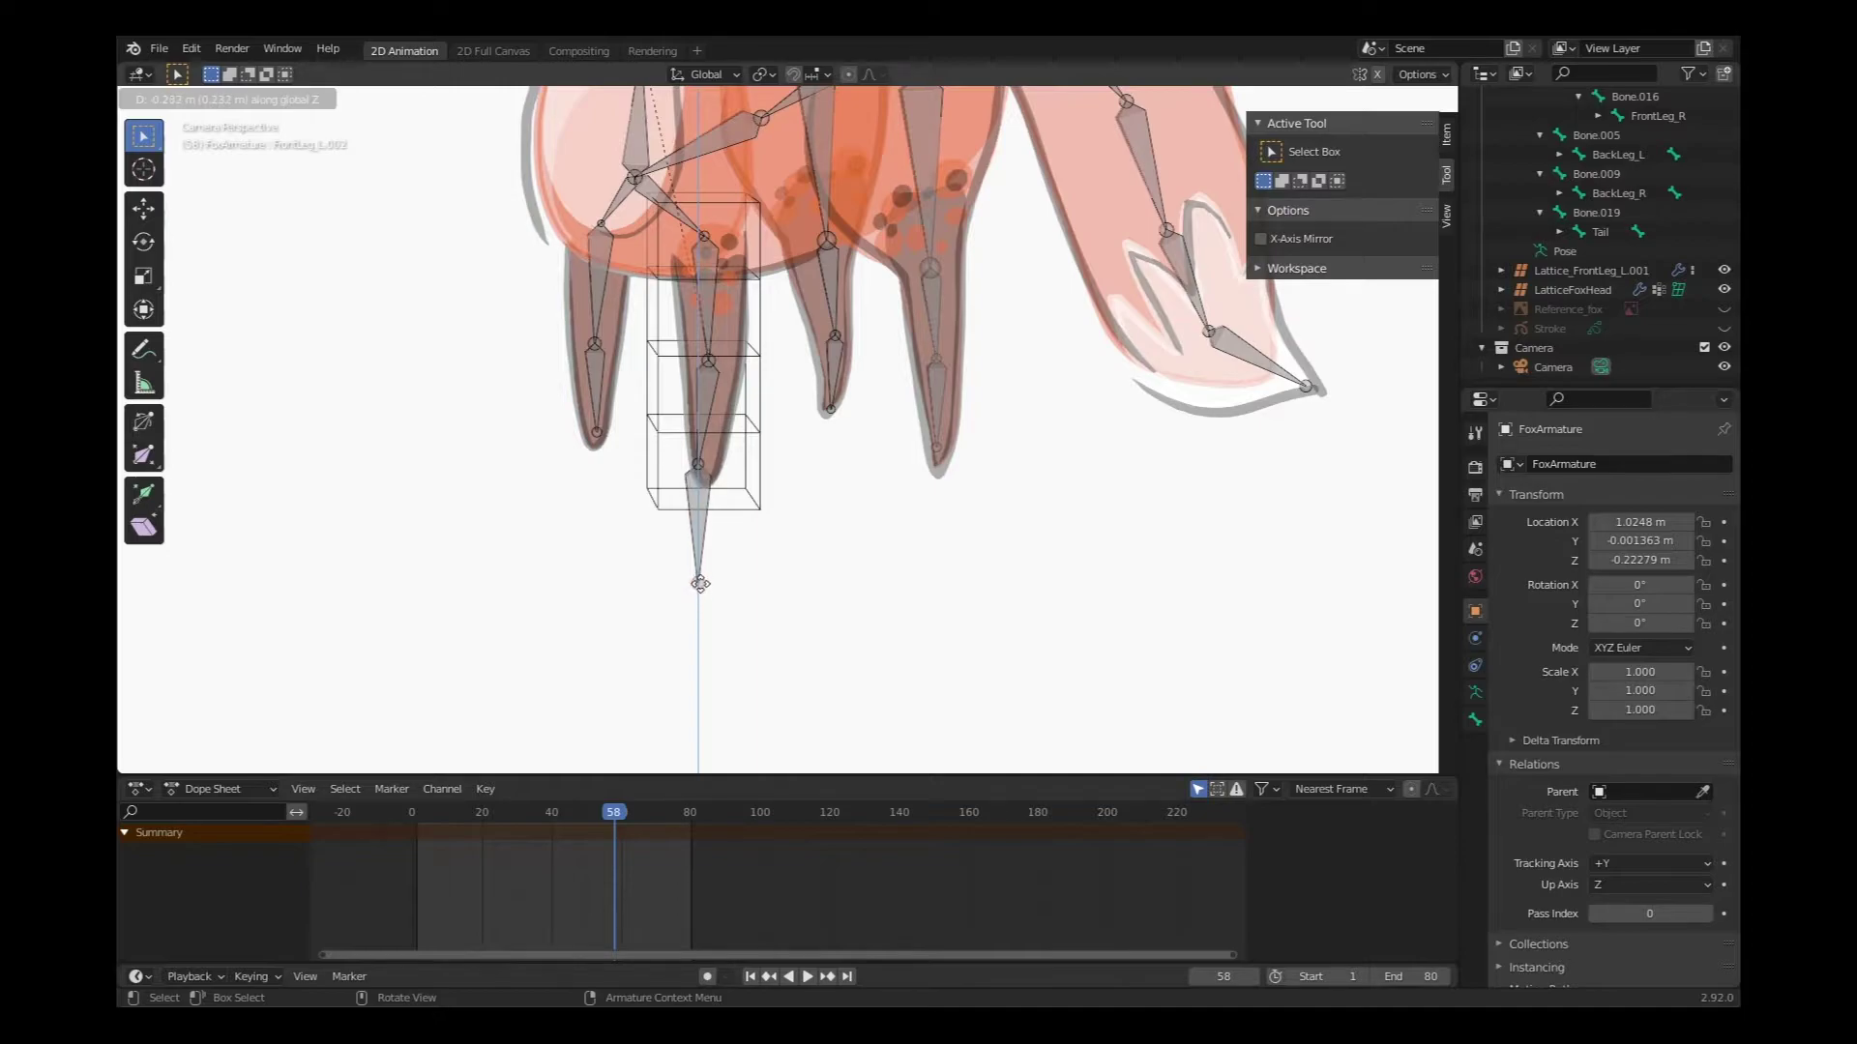
{"action": "key", "text": "x"}
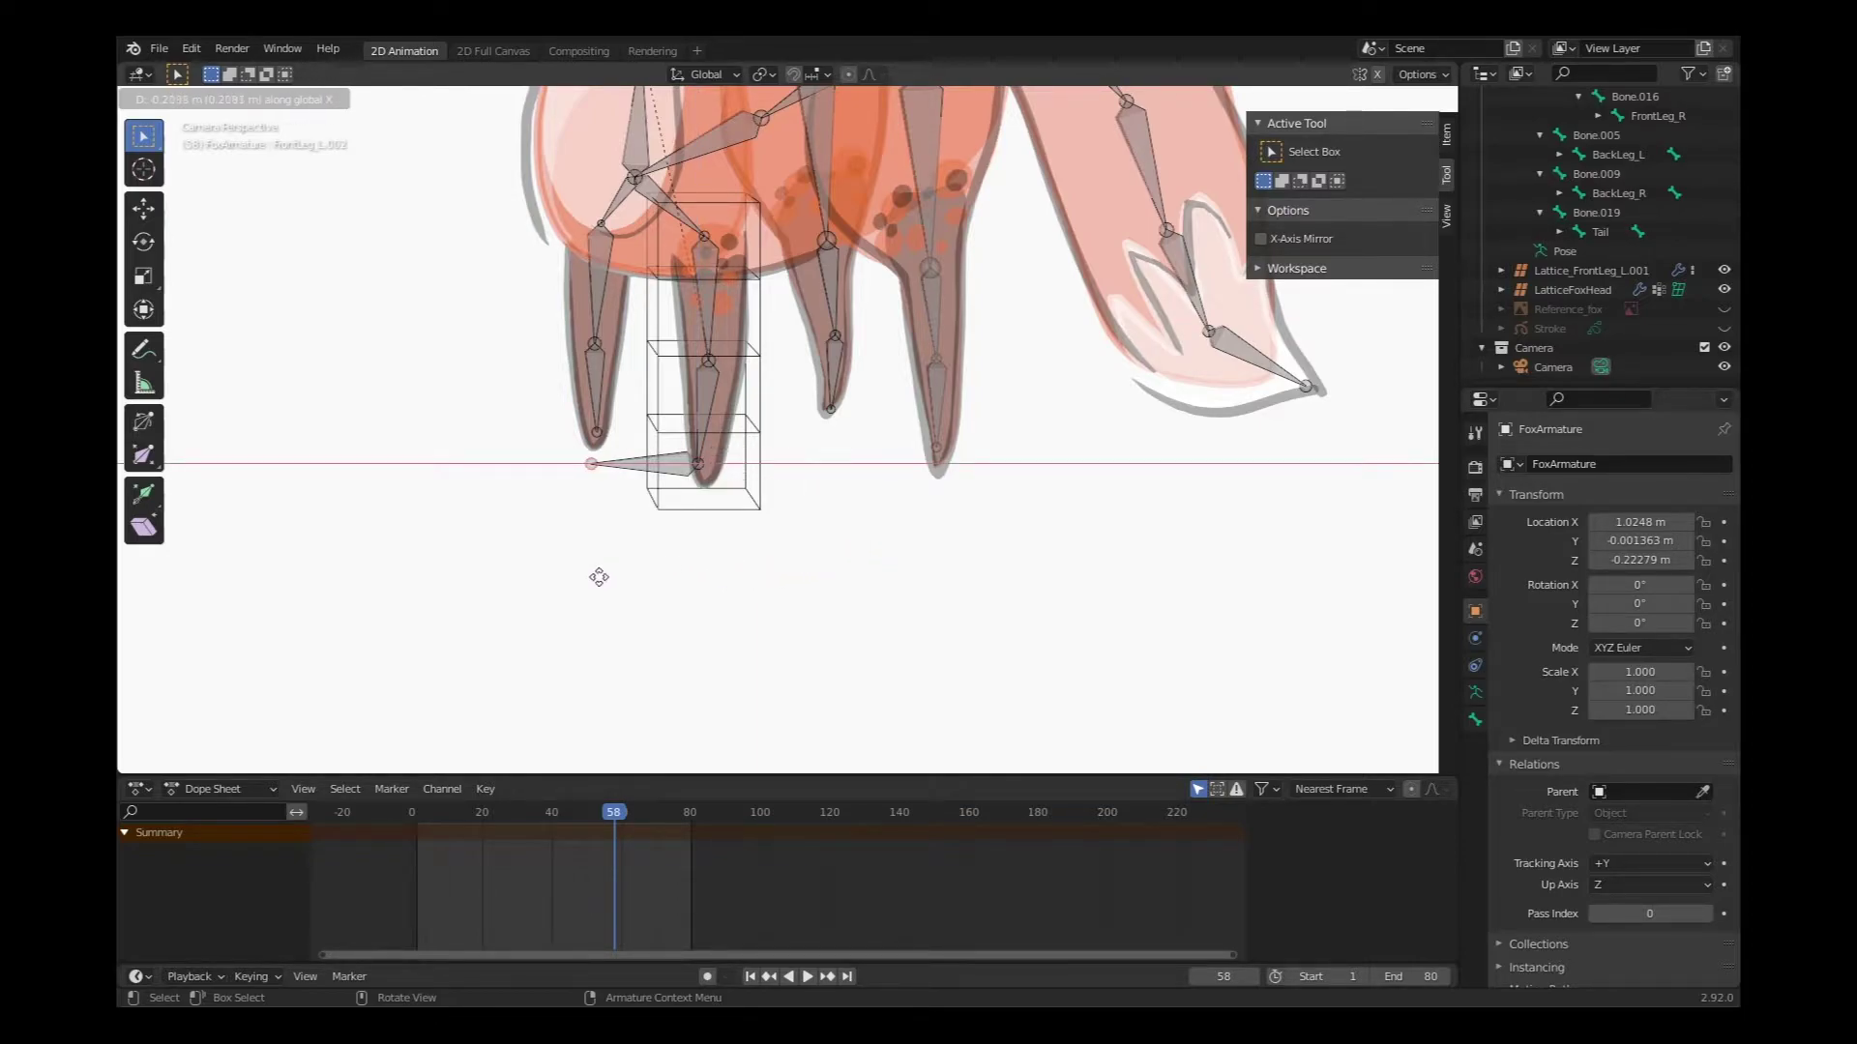
{"action": "key", "text": "z"}
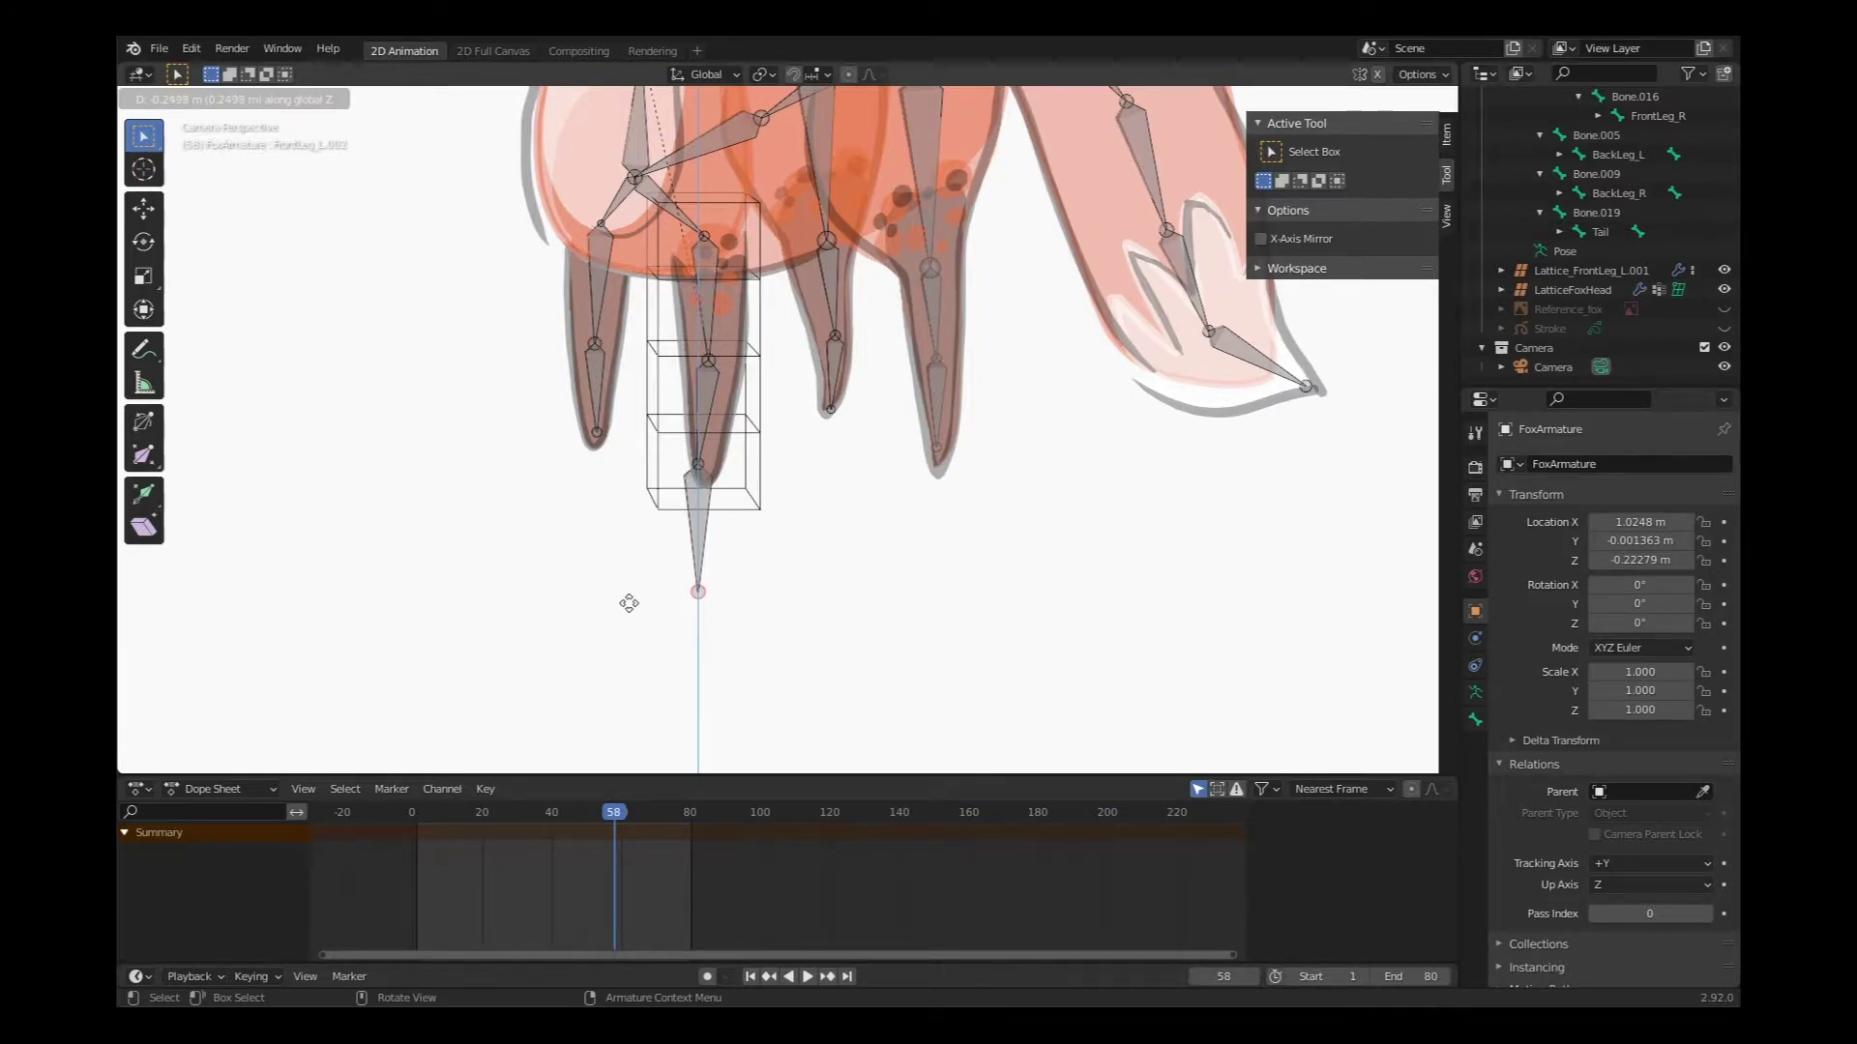
{"action": "left_click", "coordinate": [629, 603]}
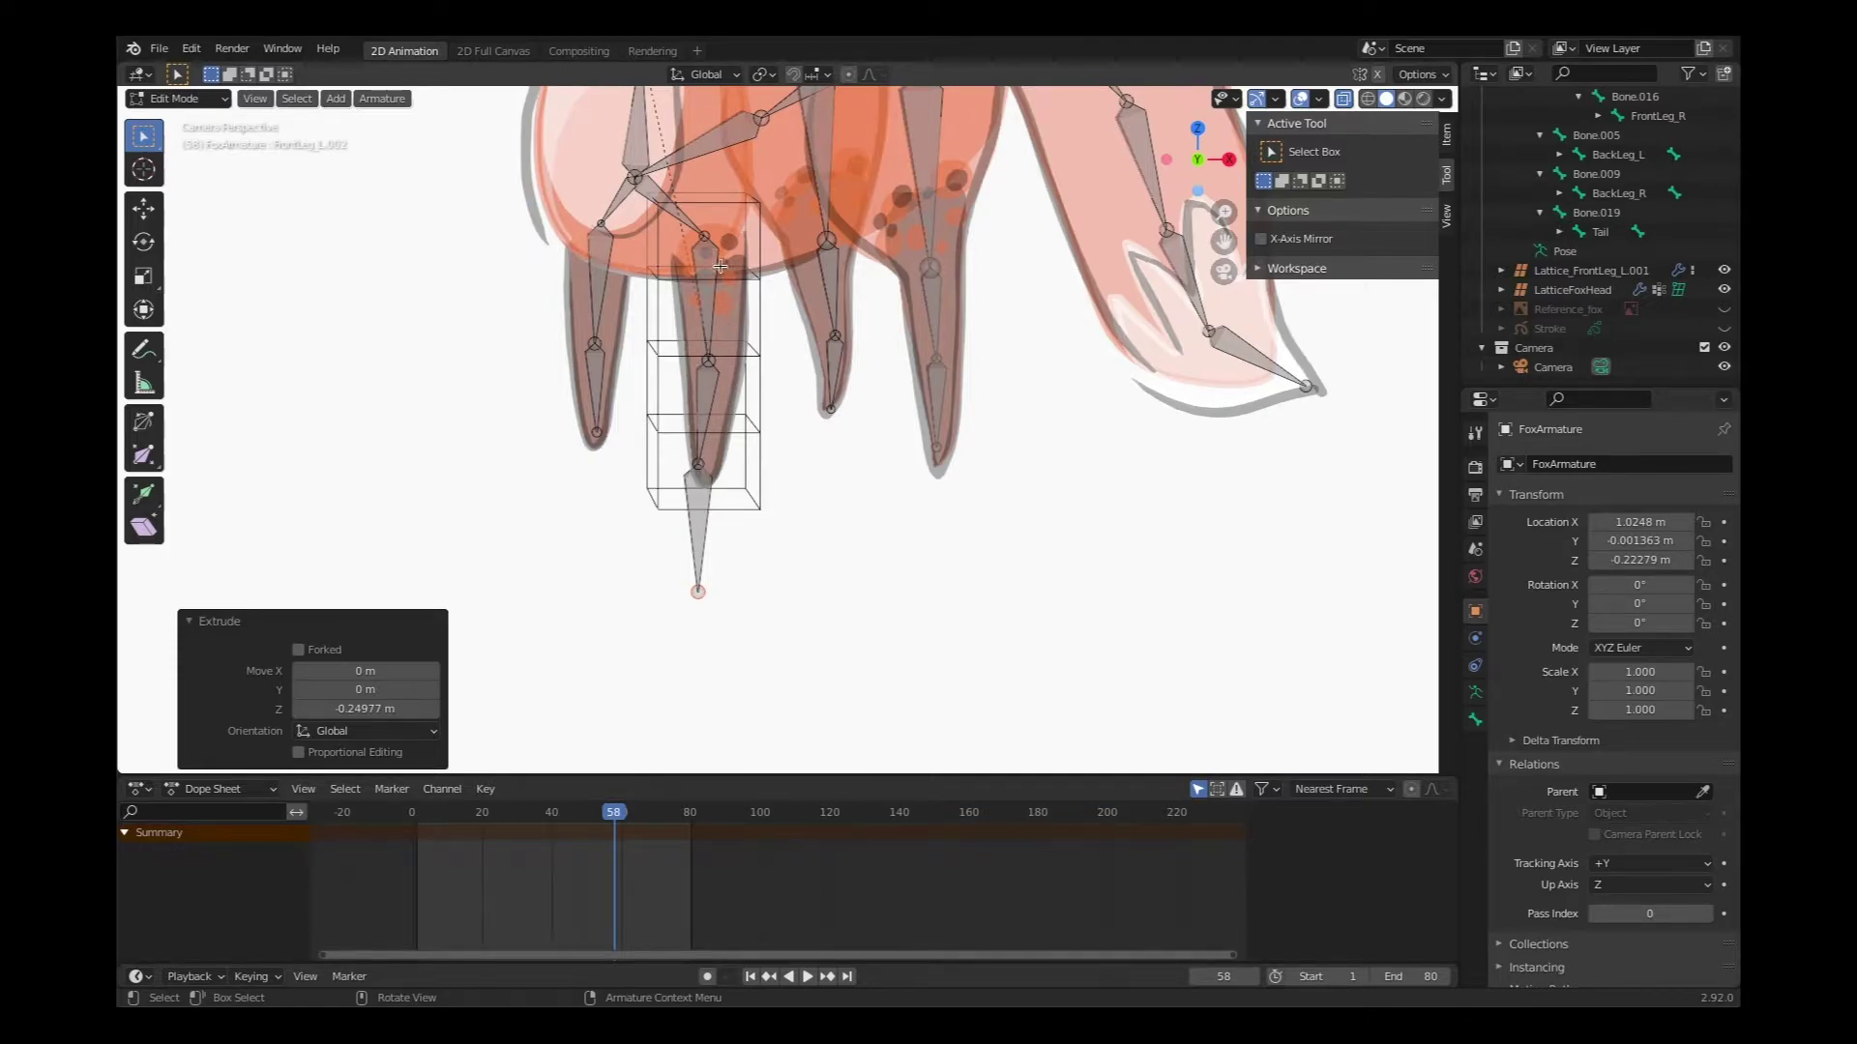
Separate the newly extruded bone below the front left leg into its own armature and return to Object Mode.
{"action": "left_click", "coordinate": [702, 531]}
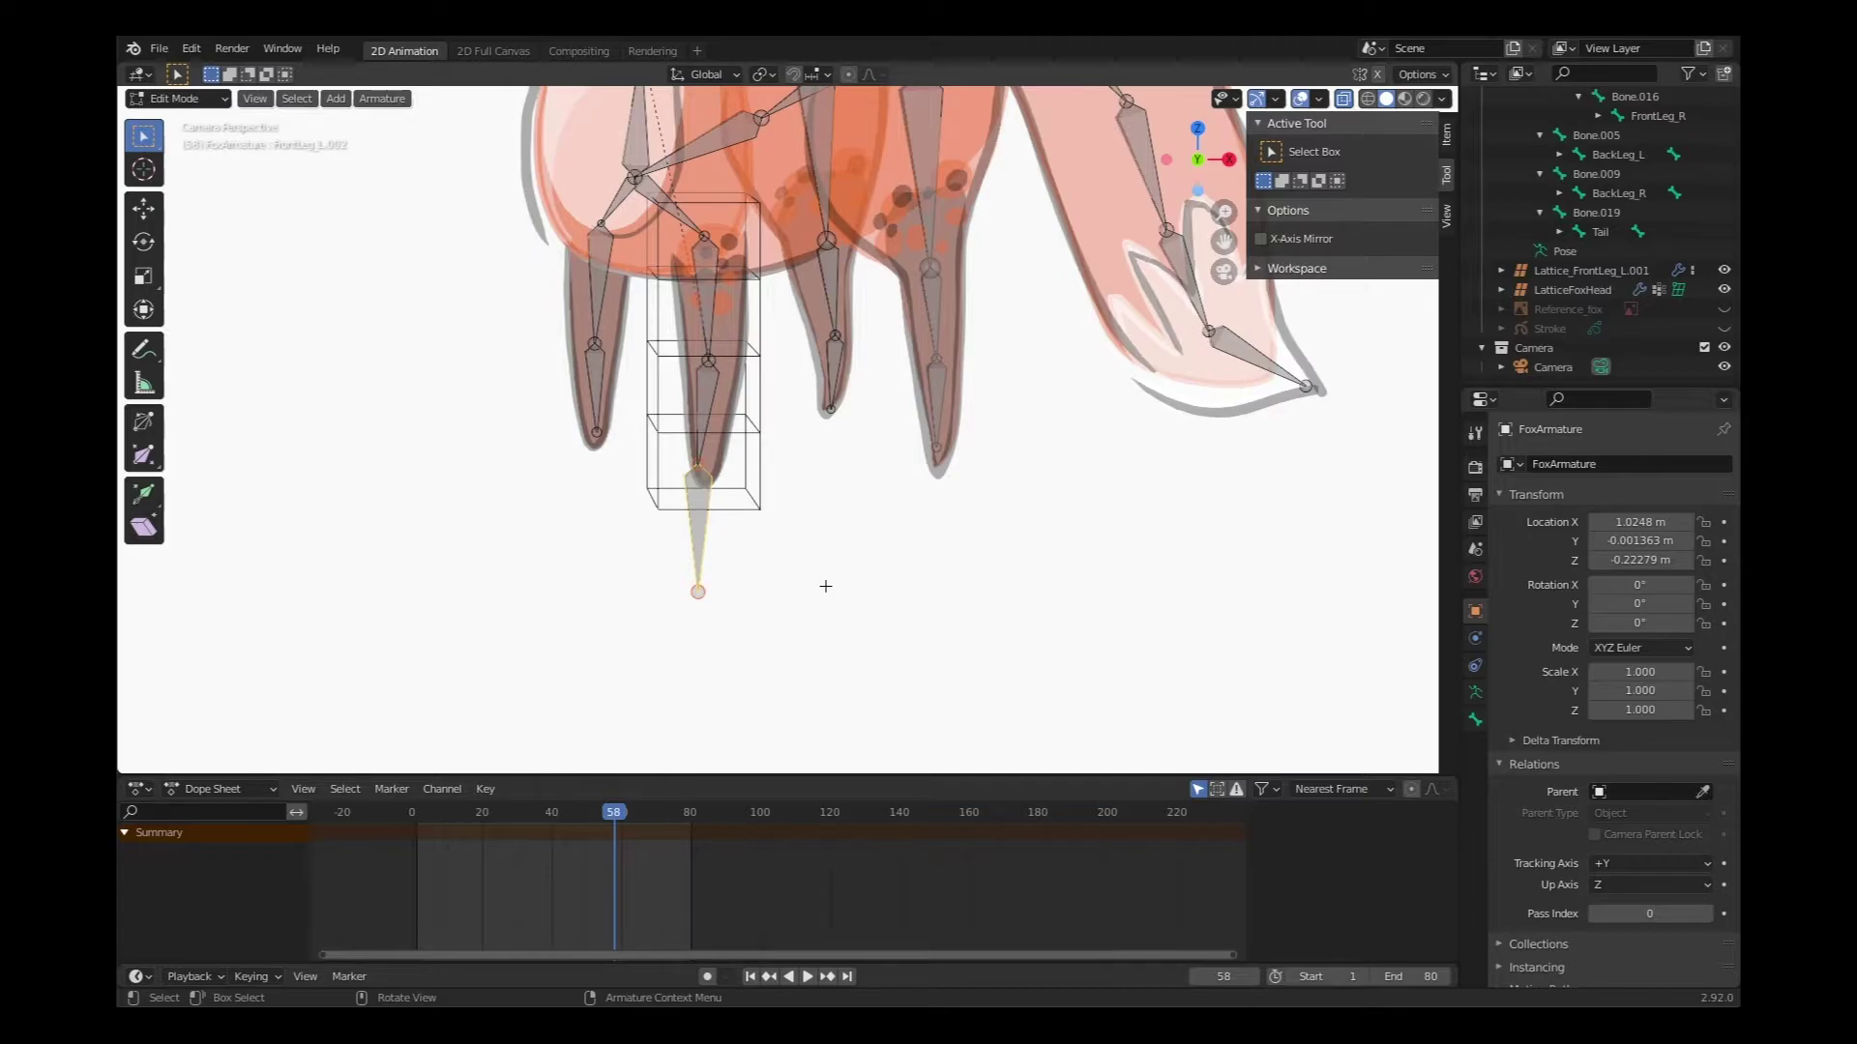
{"action": "key", "text": "p"}
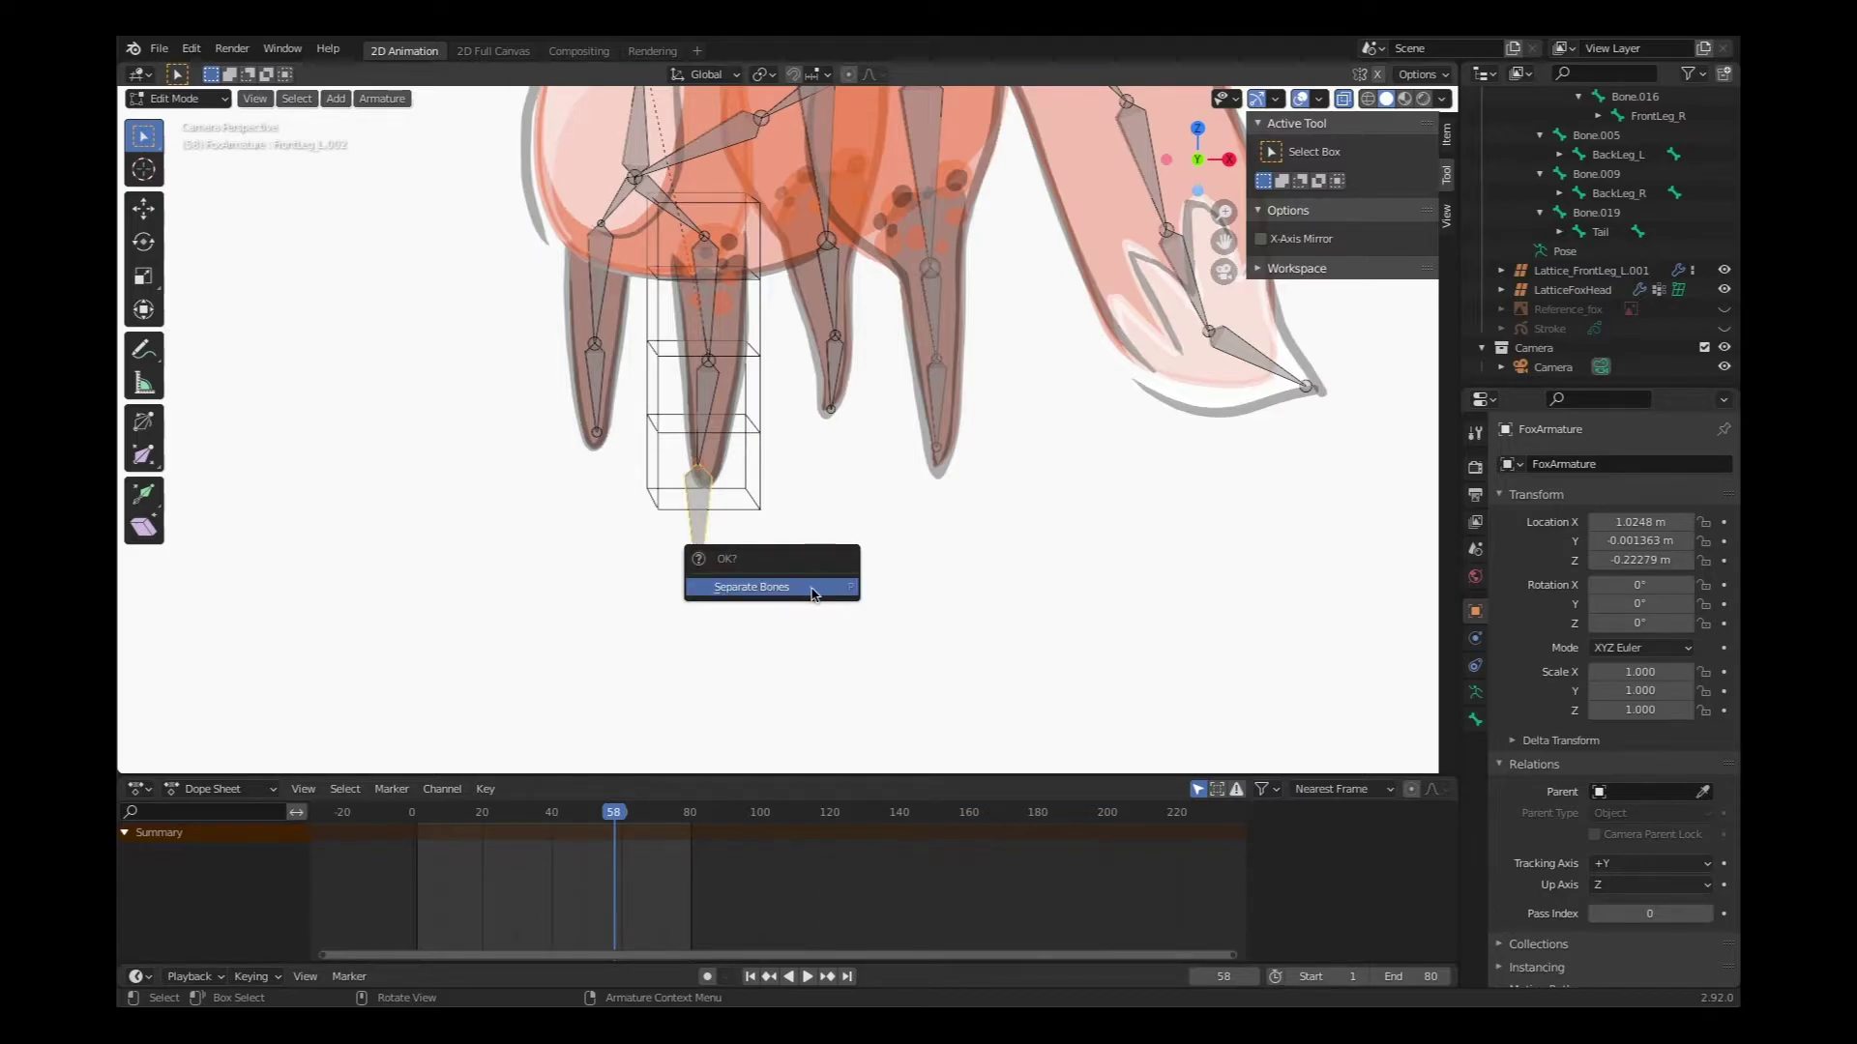
{"action": "left_click", "coordinate": [800, 587]}
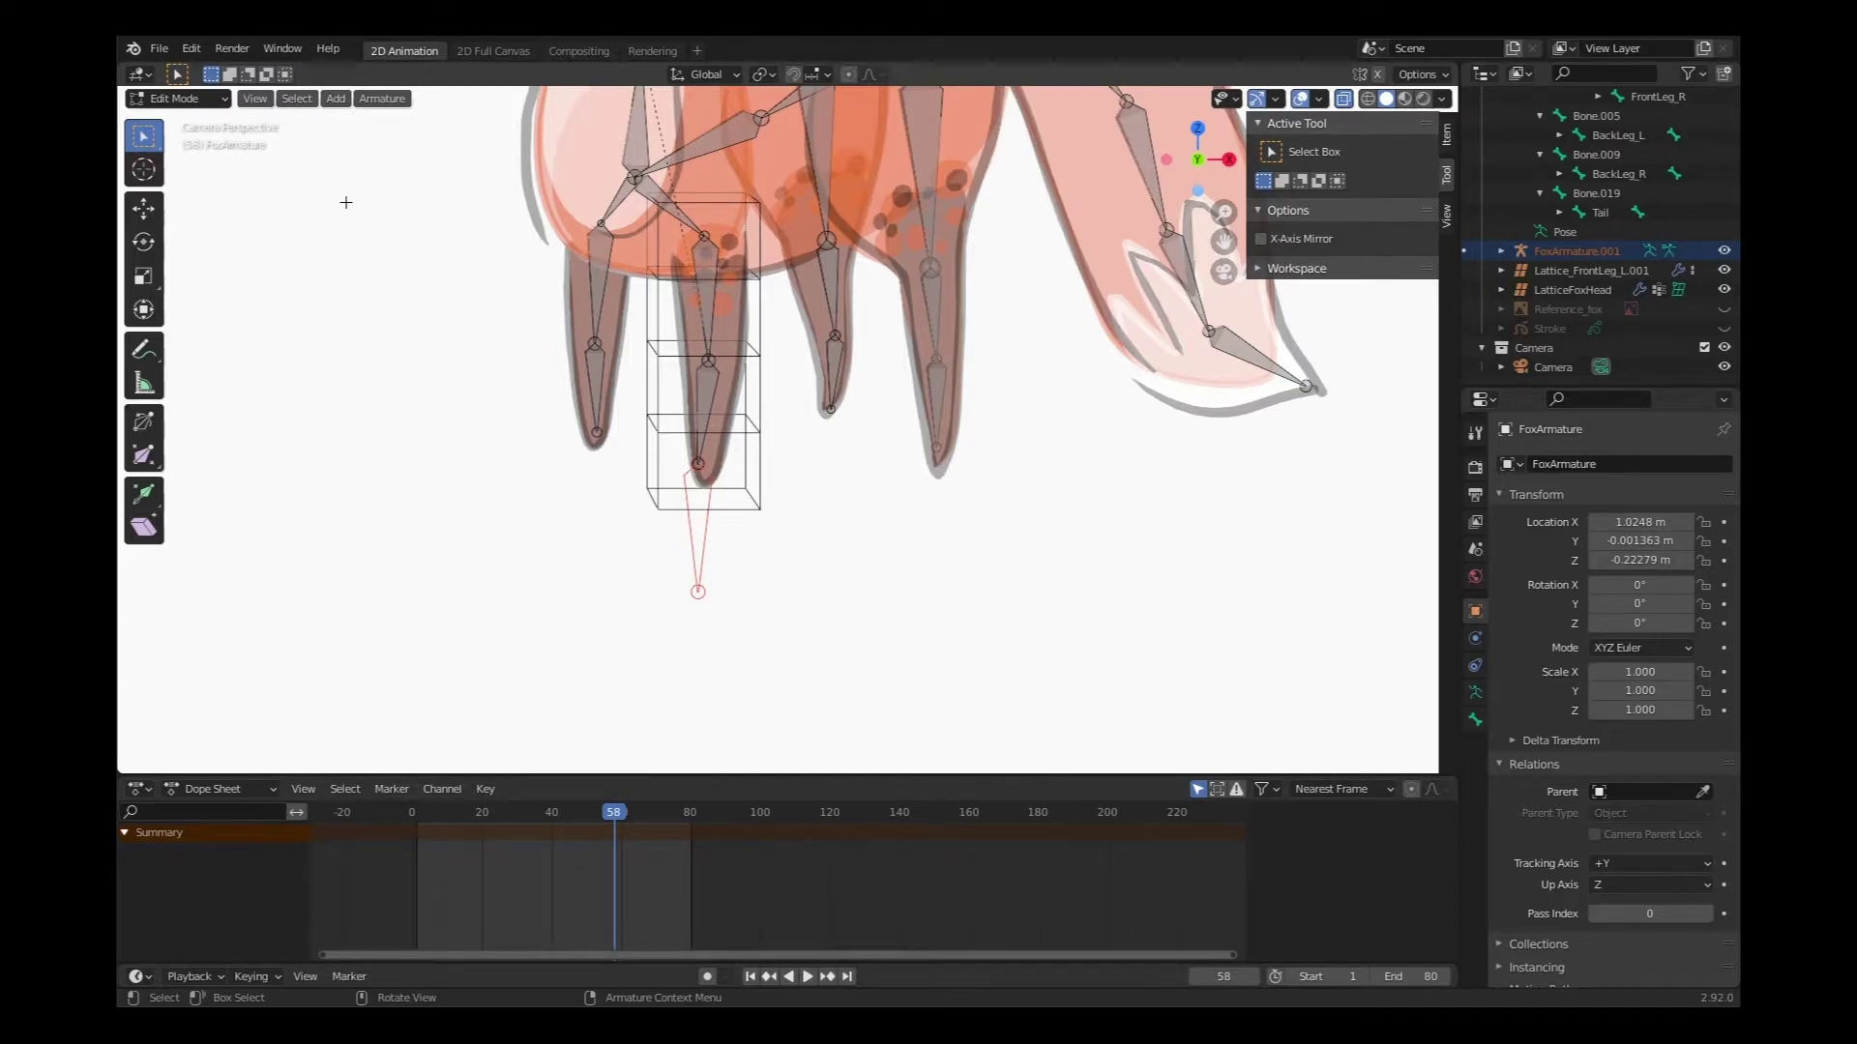
{"action": "left_click", "coordinate": [186, 99]}
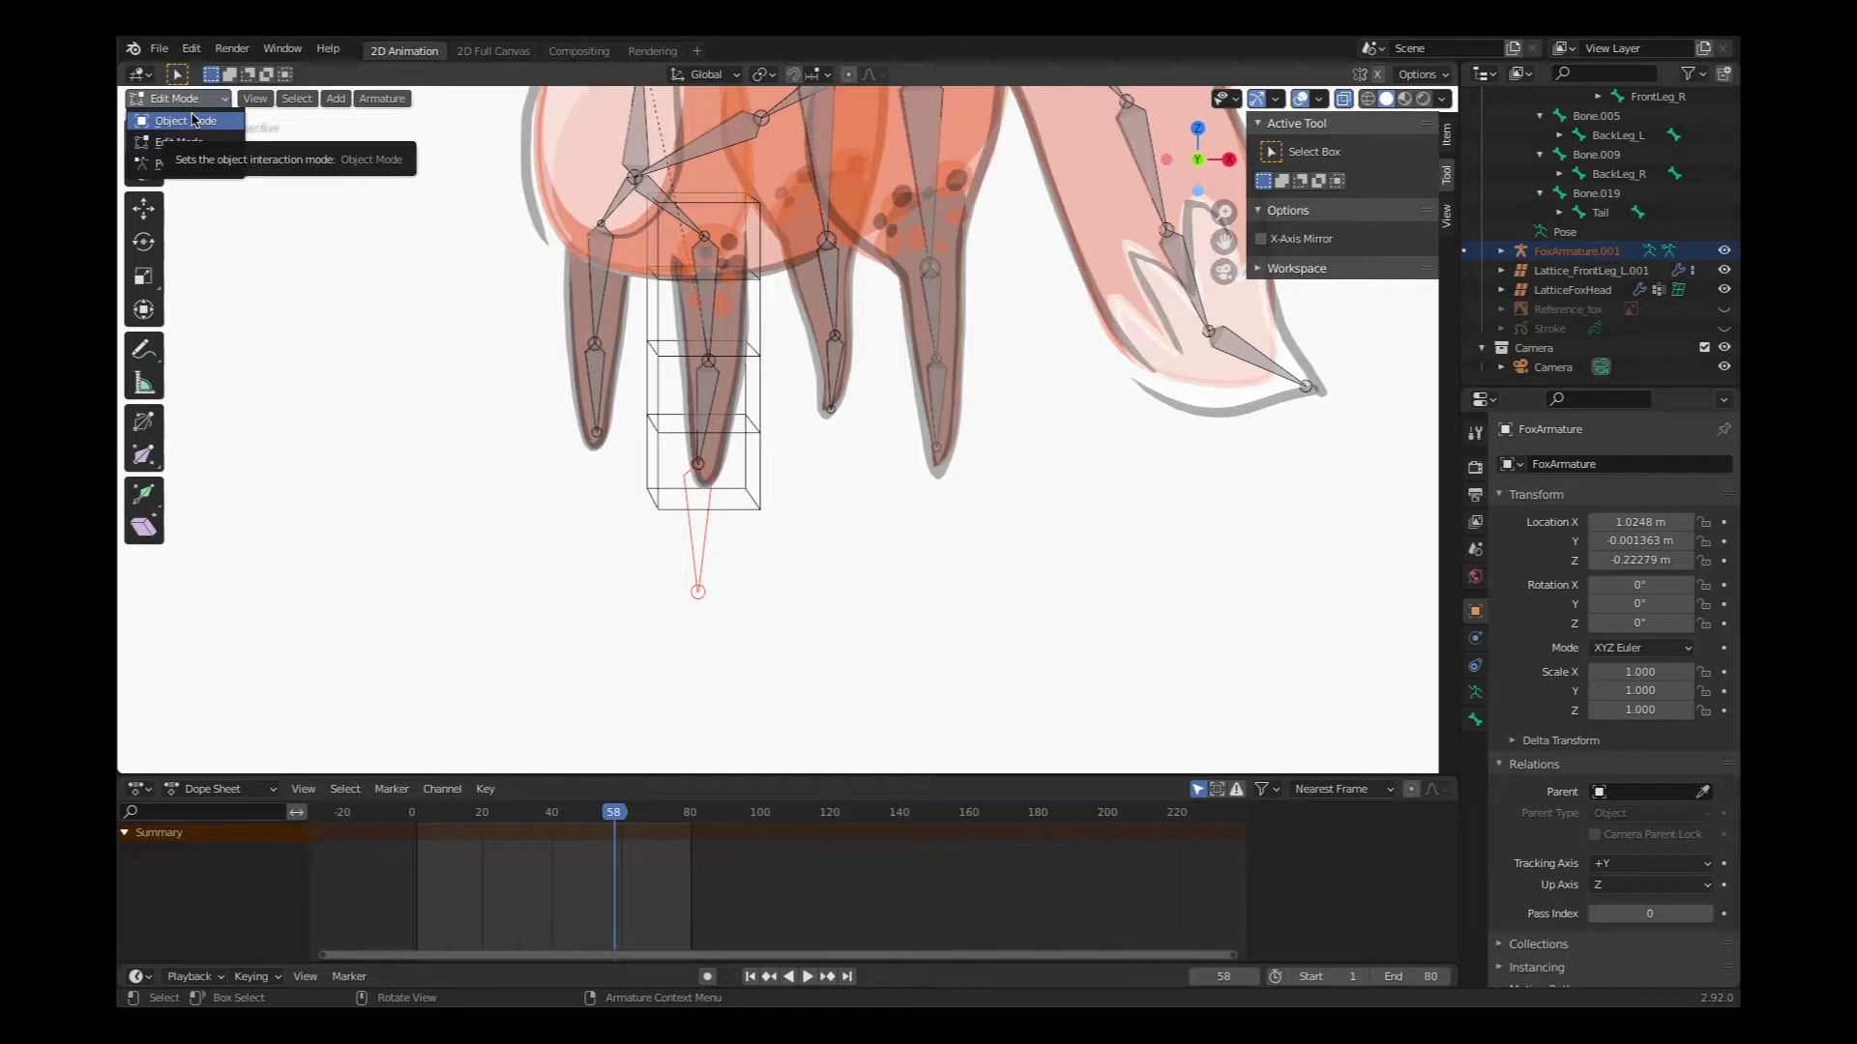
{"action": "left_click", "coordinate": [192, 120]}
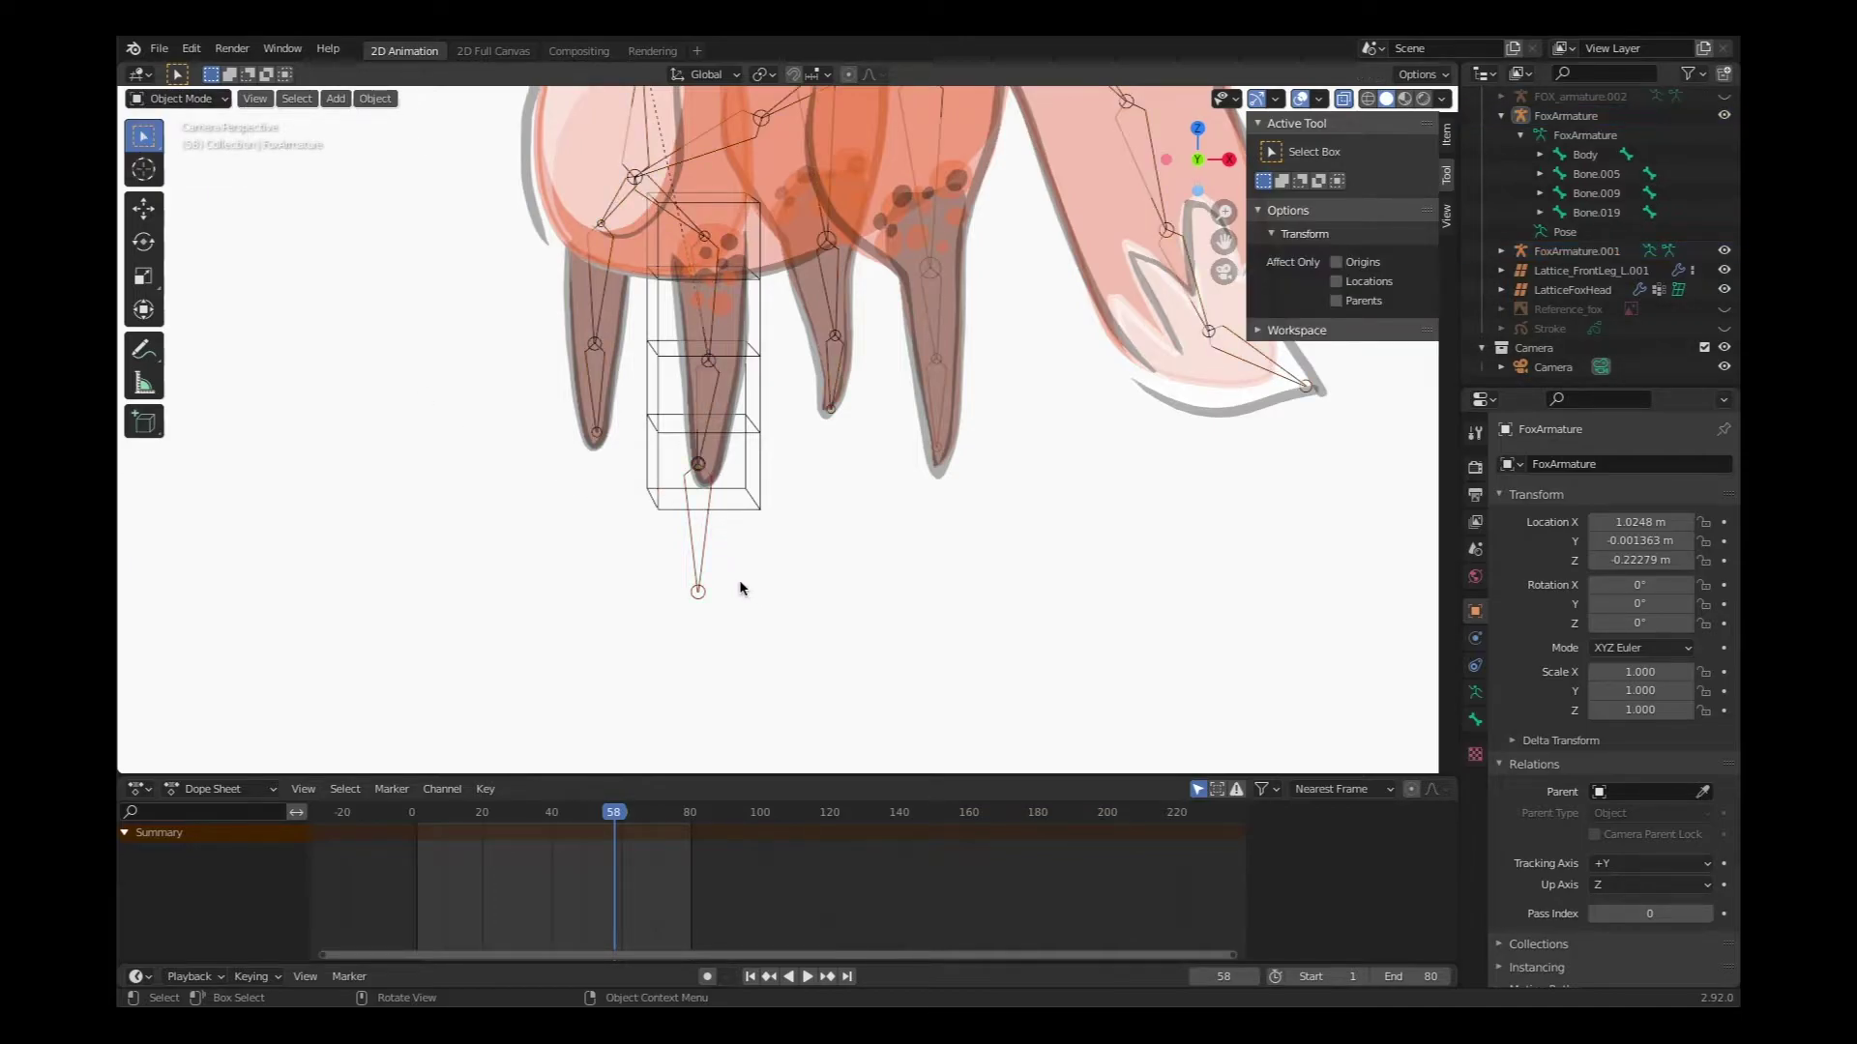
Rename the bone in the separated armature to Target_FrontLeg_L.002.
{"action": "left_click", "coordinate": [706, 557]}
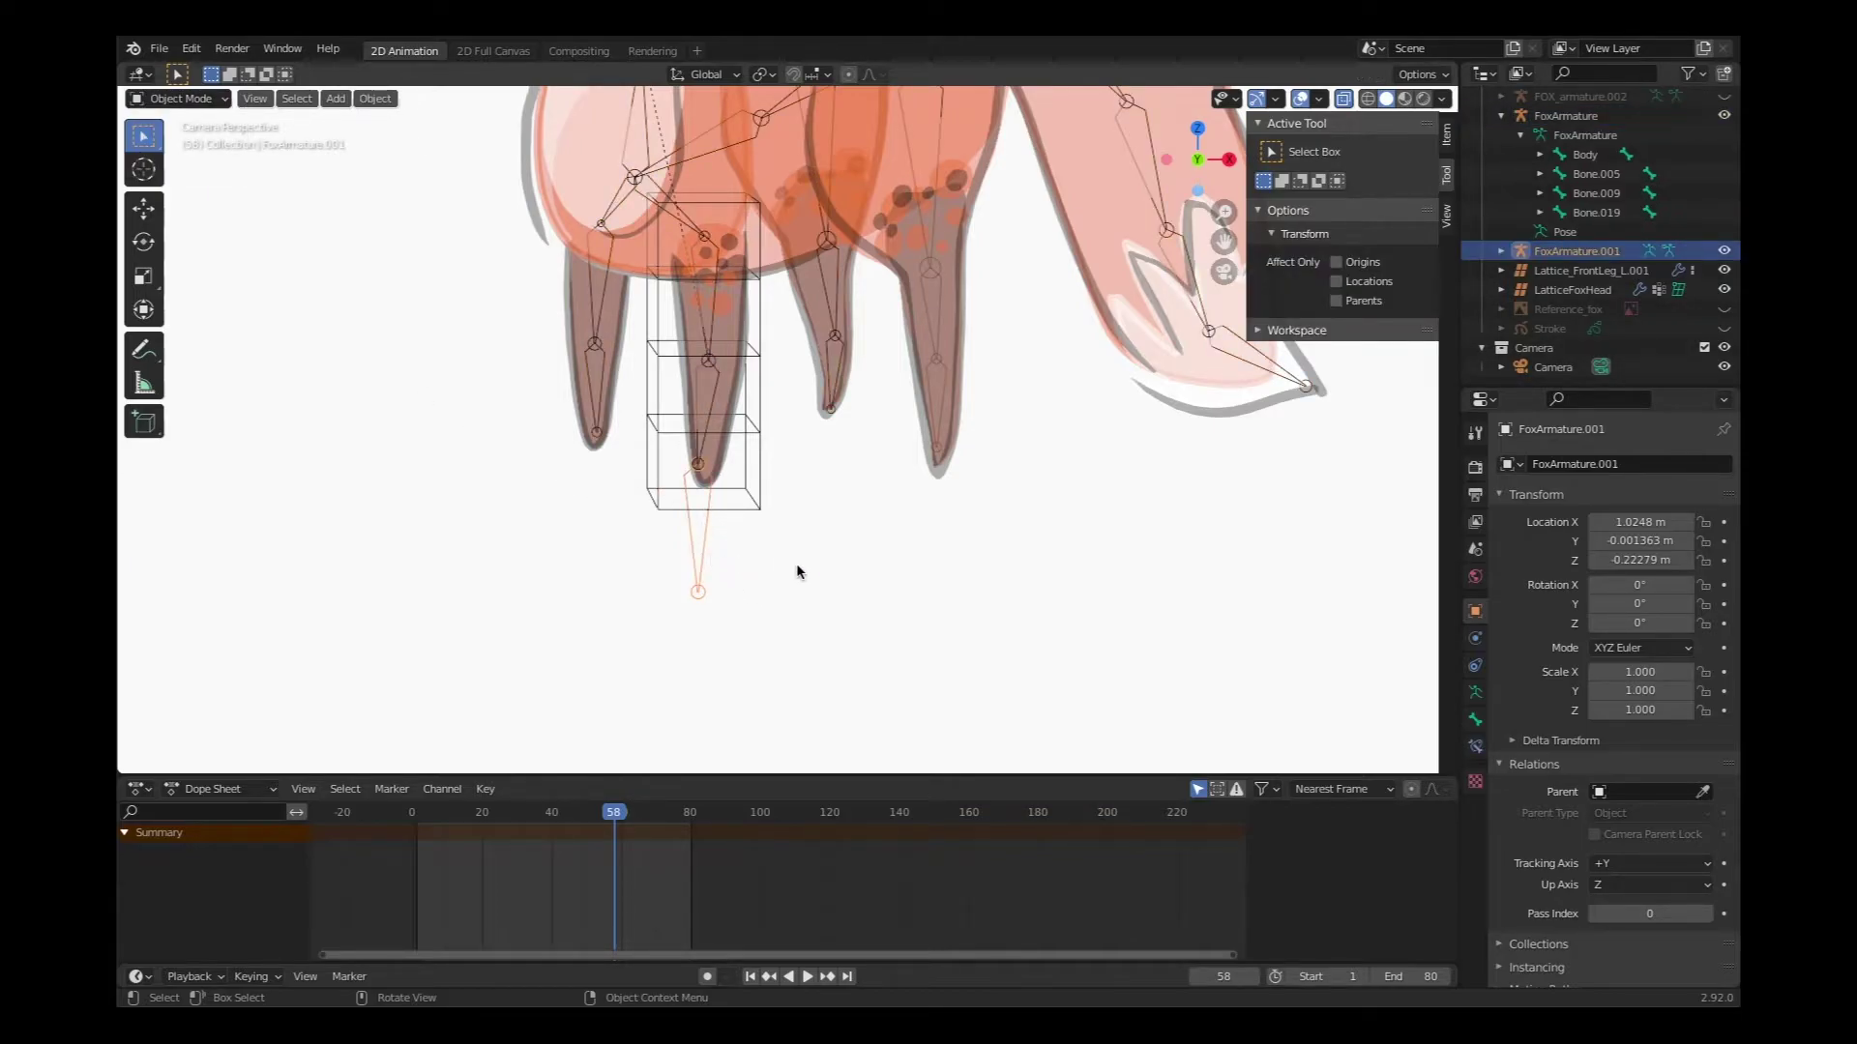
{"action": "left_click", "coordinate": [1476, 721]}
{"action": "left_click", "coordinate": [1639, 465]}
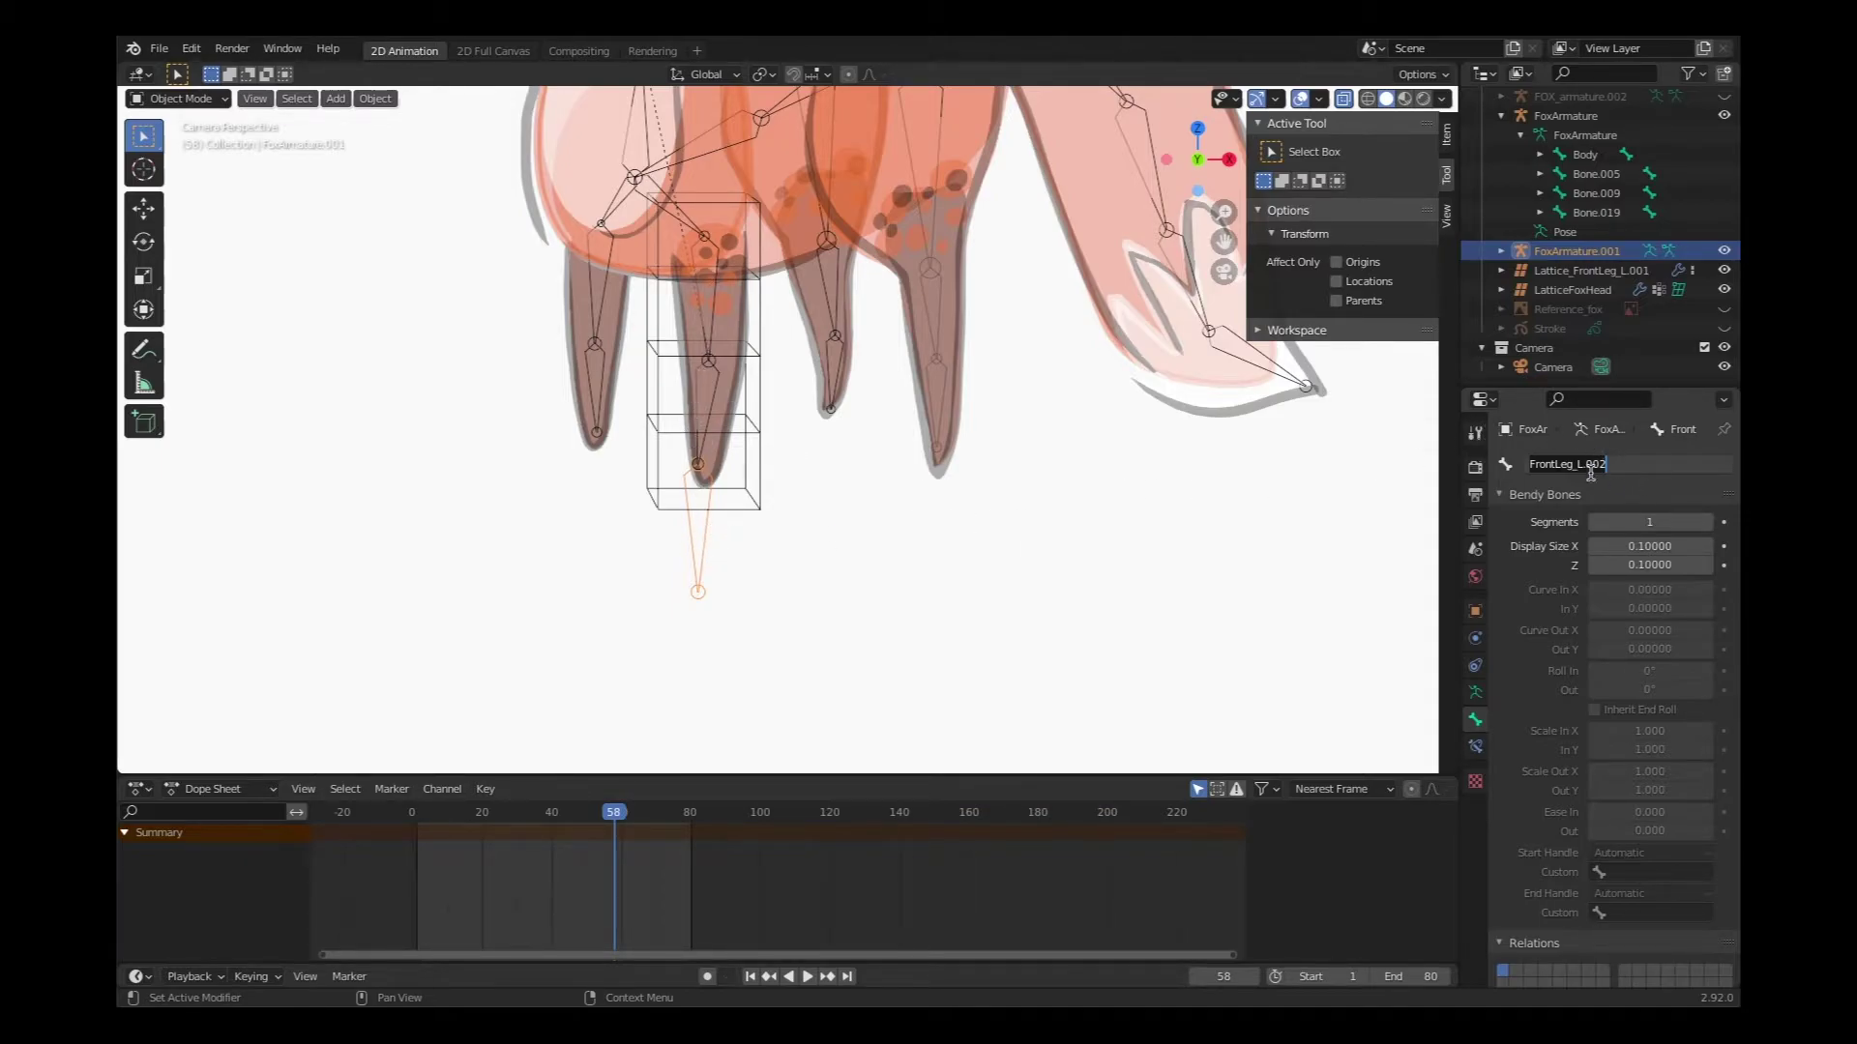
{"action": "key", "text": "End"}
{"action": "key", "text": "ctrl+Left"}
{"action": "key", "text": "ctrl+Left"}
{"action": "key", "text": "ctrl+Left"}
{"action": "key", "text": "ctrl+Left"}
{"action": "type", "text": "Target"}
{"action": "key", "text": "Return"}
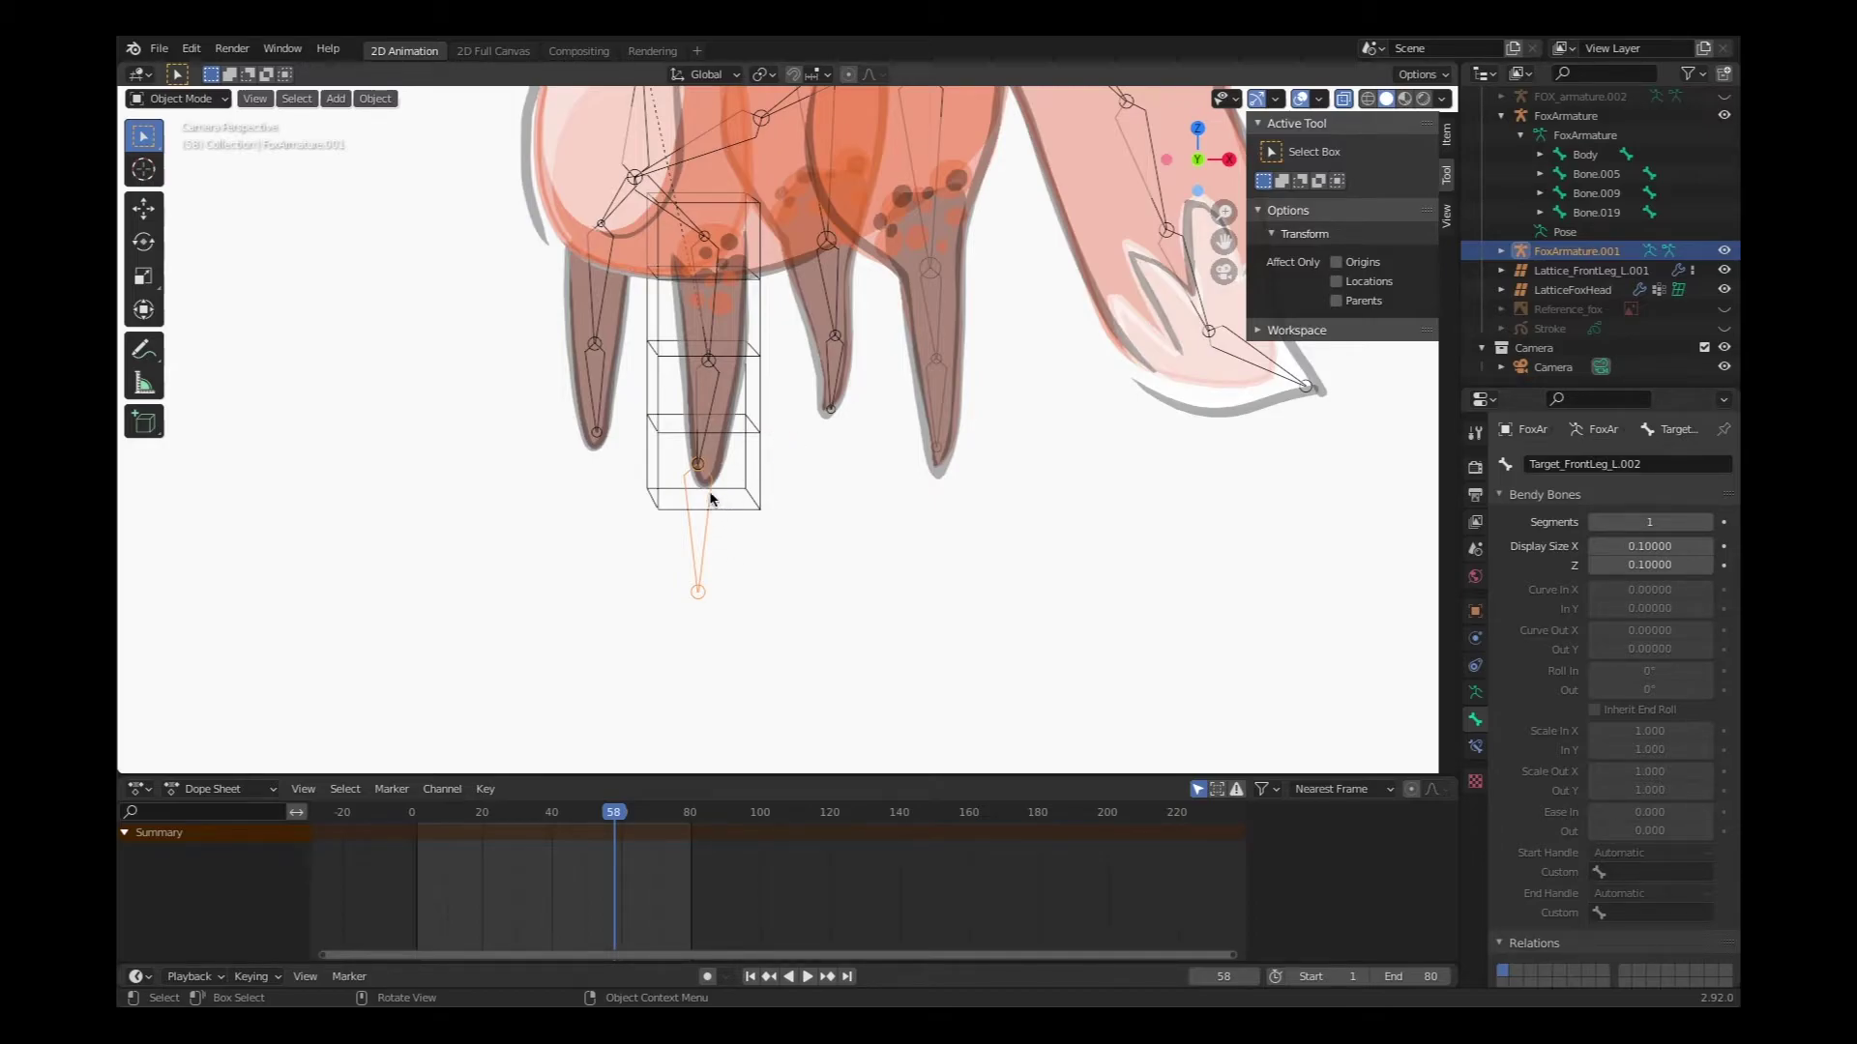
Put FoxArmature into Pose Mode and select the front left leg's lower bone, FrontLeg_L.001.
{"action": "left_click", "coordinate": [713, 400]}
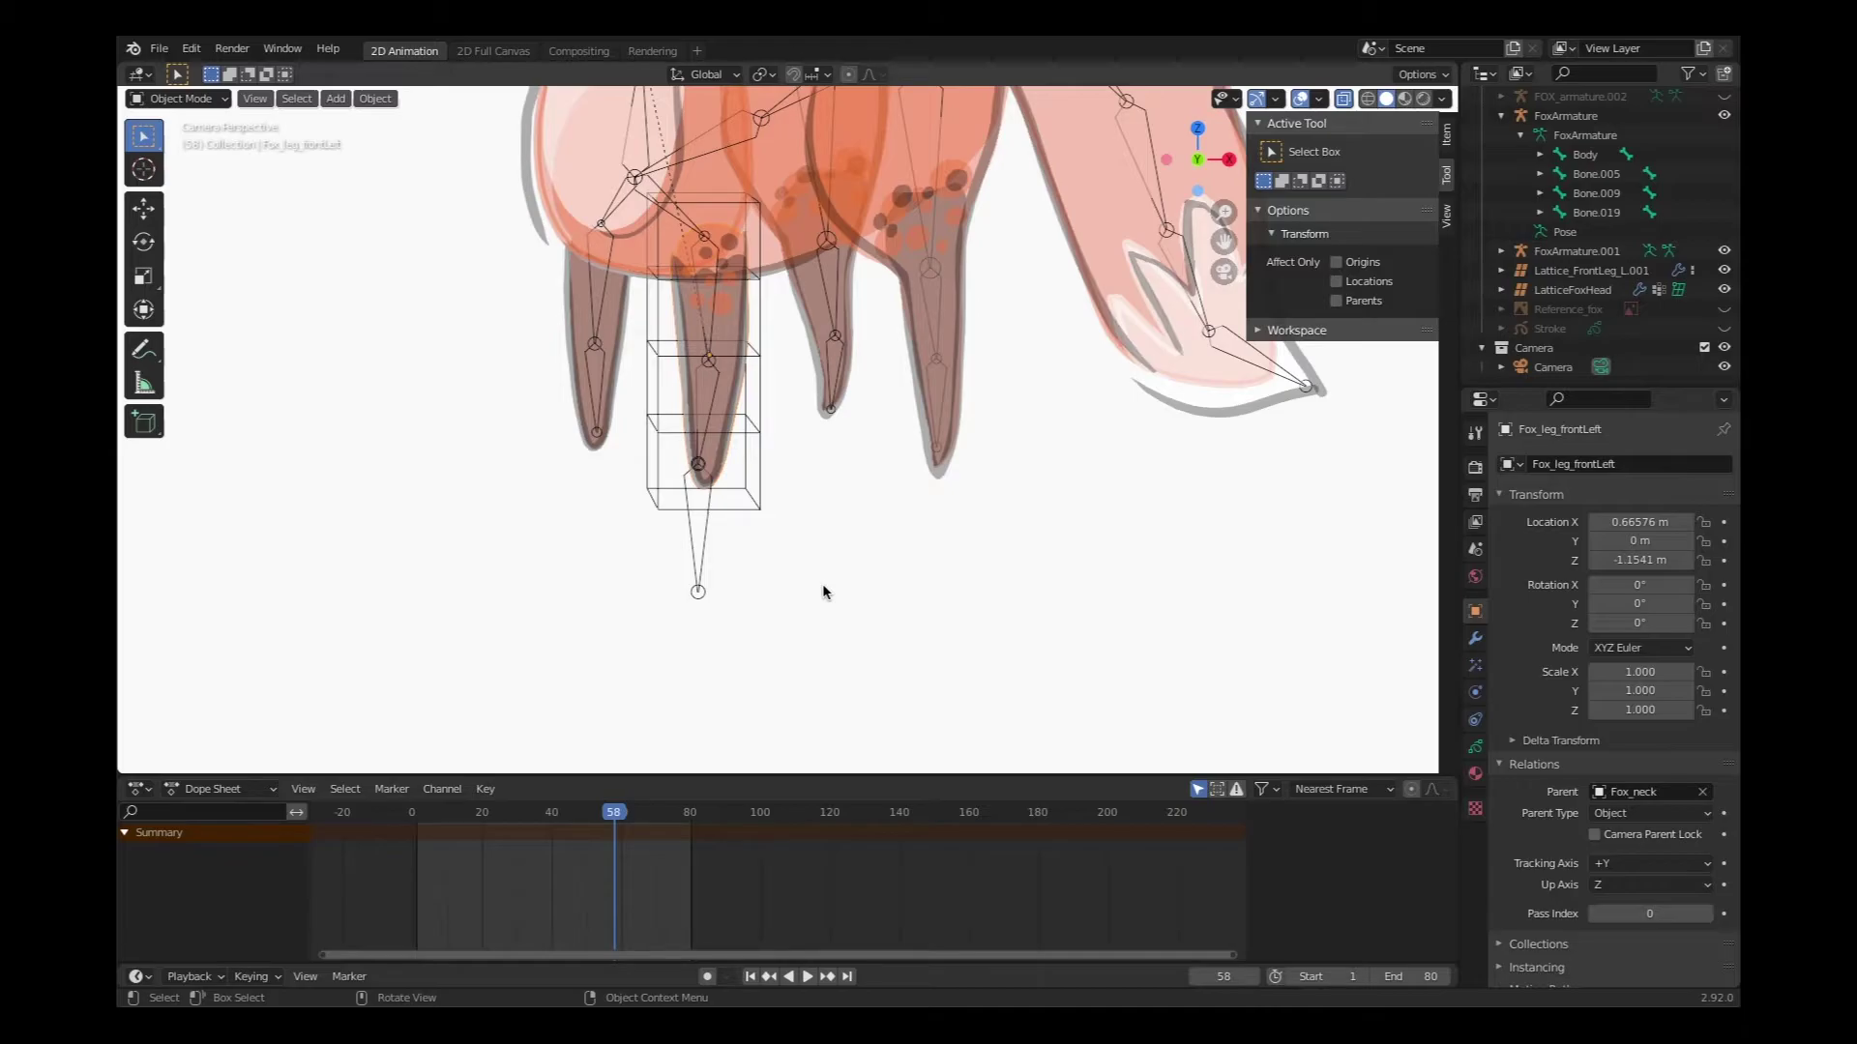
{"action": "left_click", "coordinate": [700, 543]}
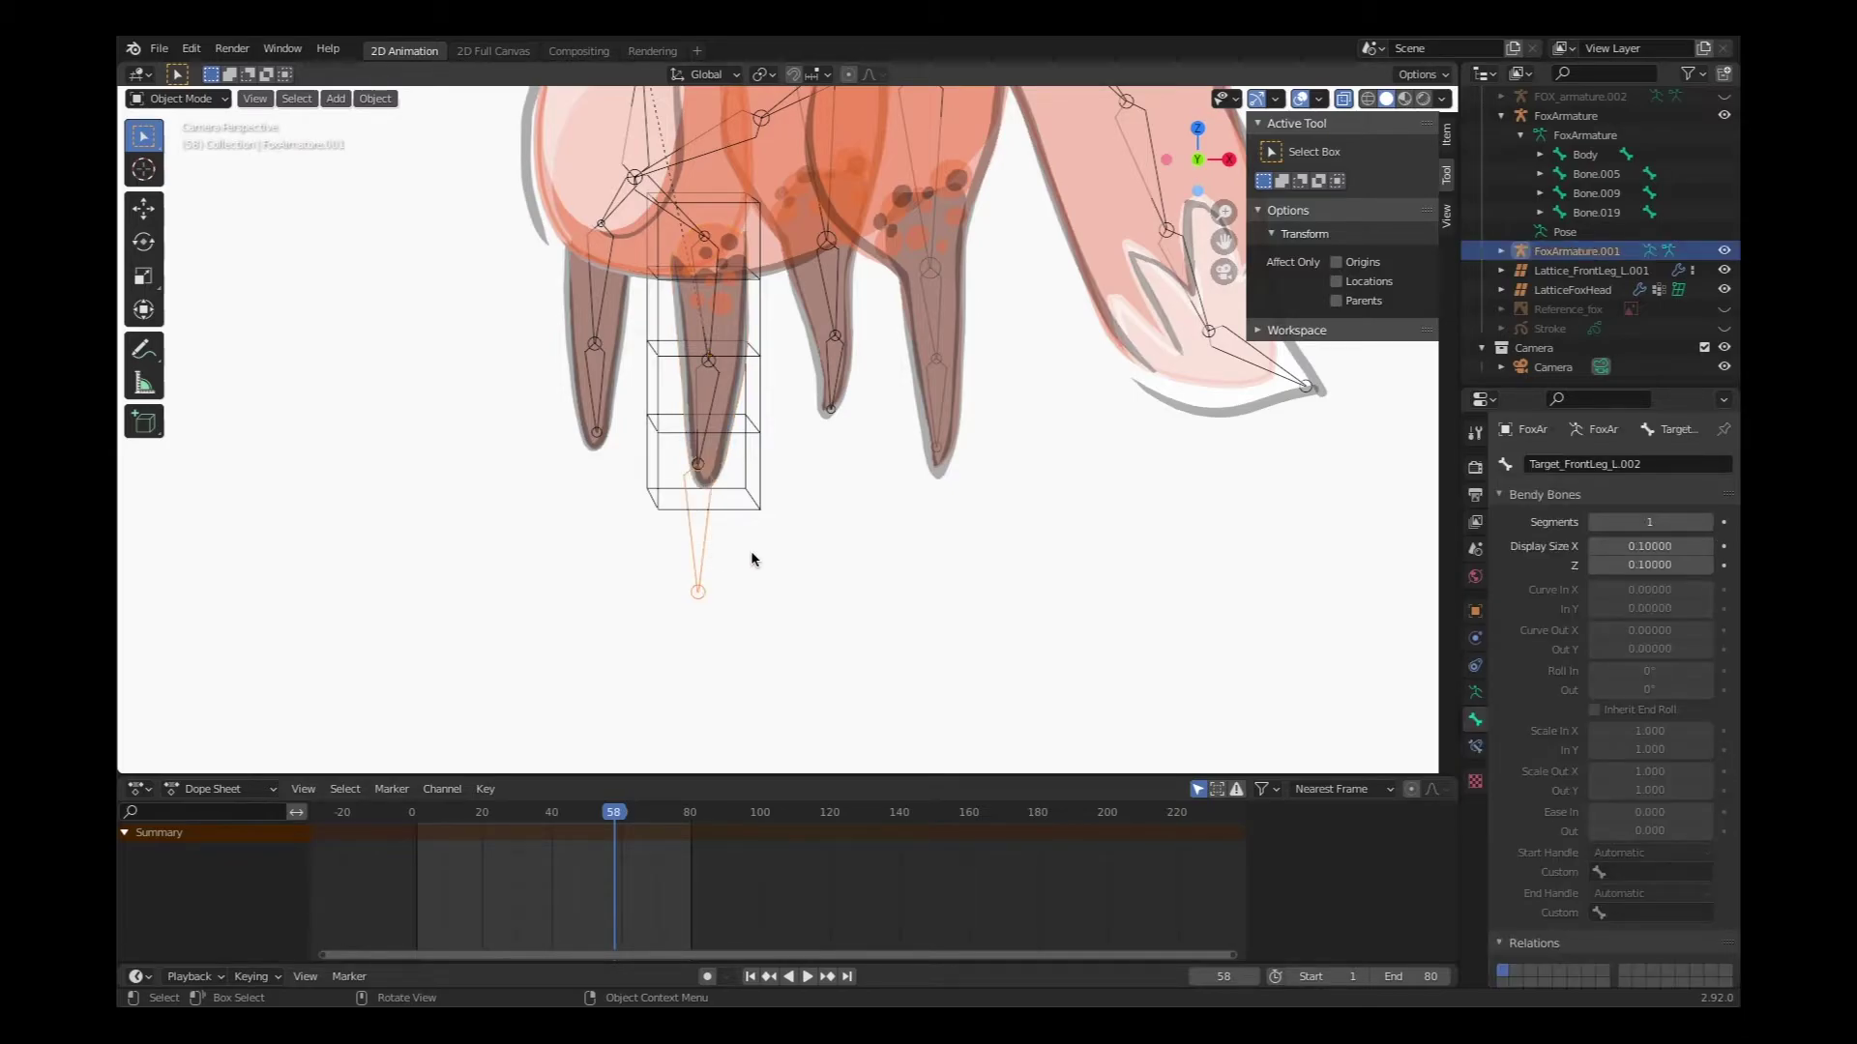
{"action": "left_click", "coordinate": [706, 392]}
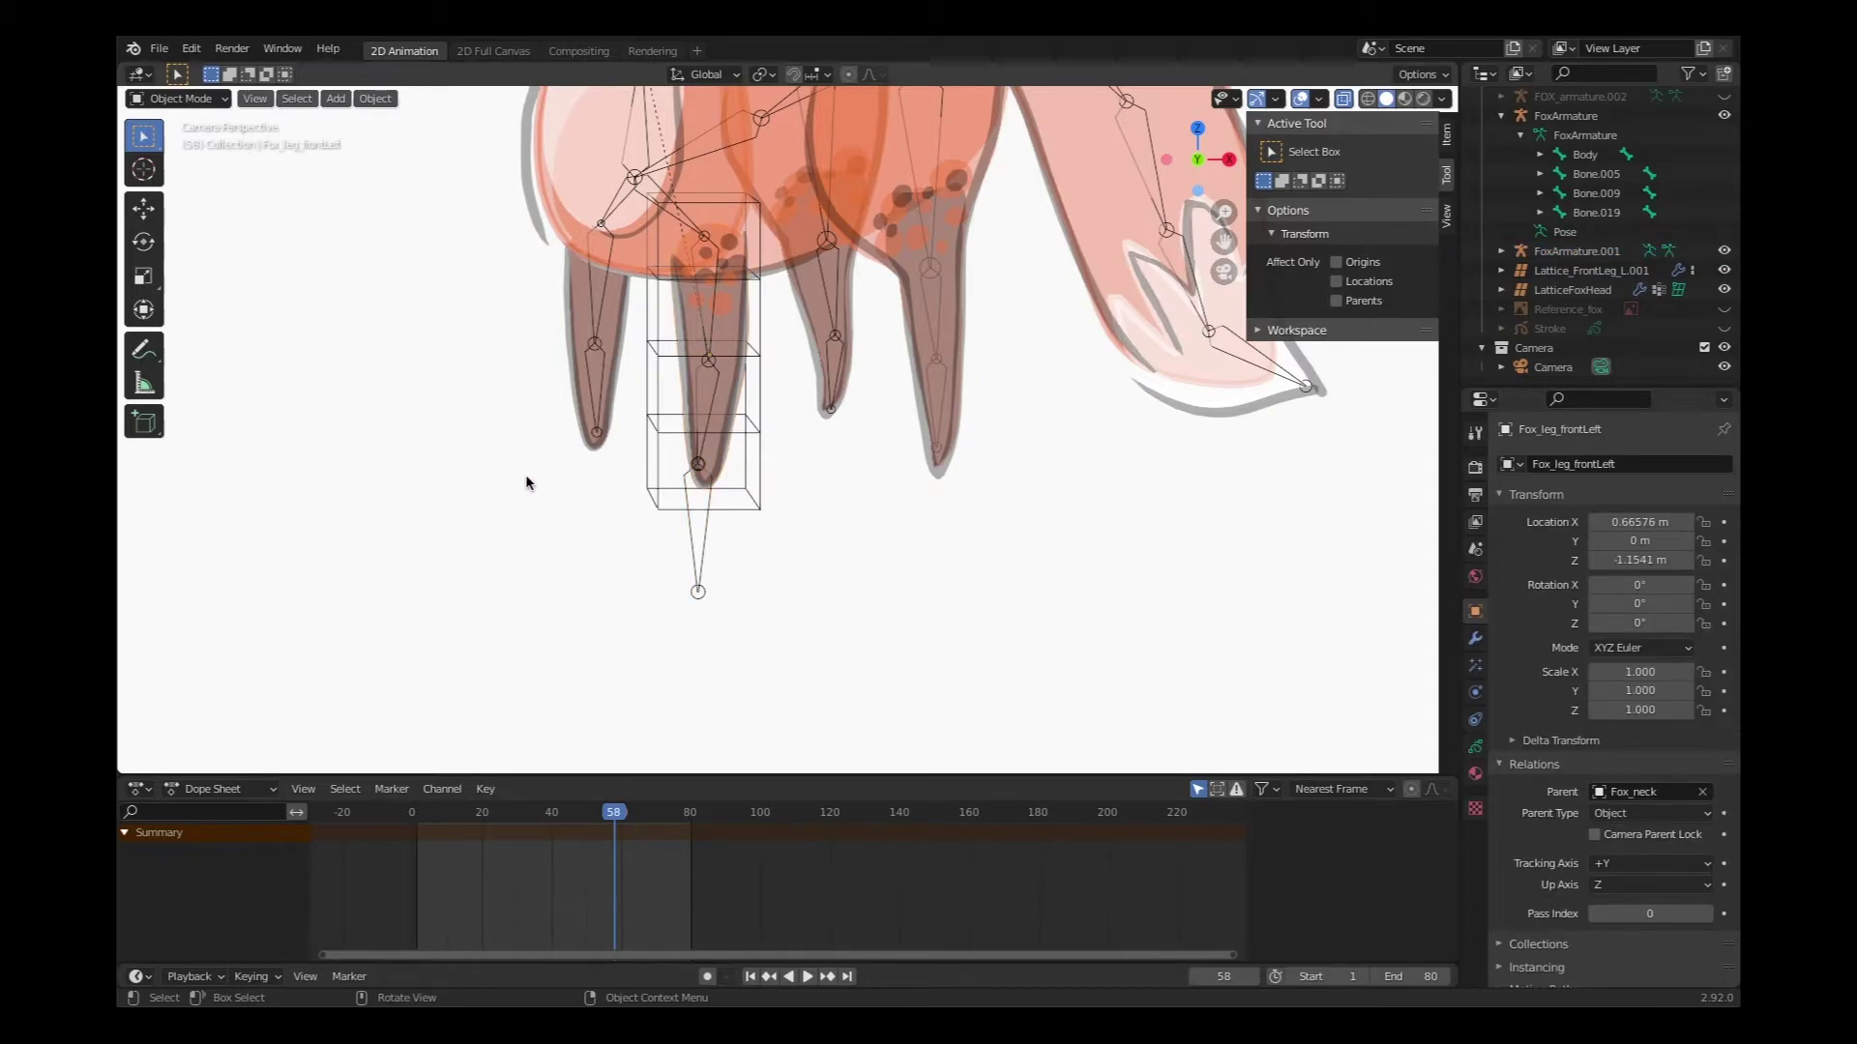
{"action": "left_click", "coordinate": [714, 394]}
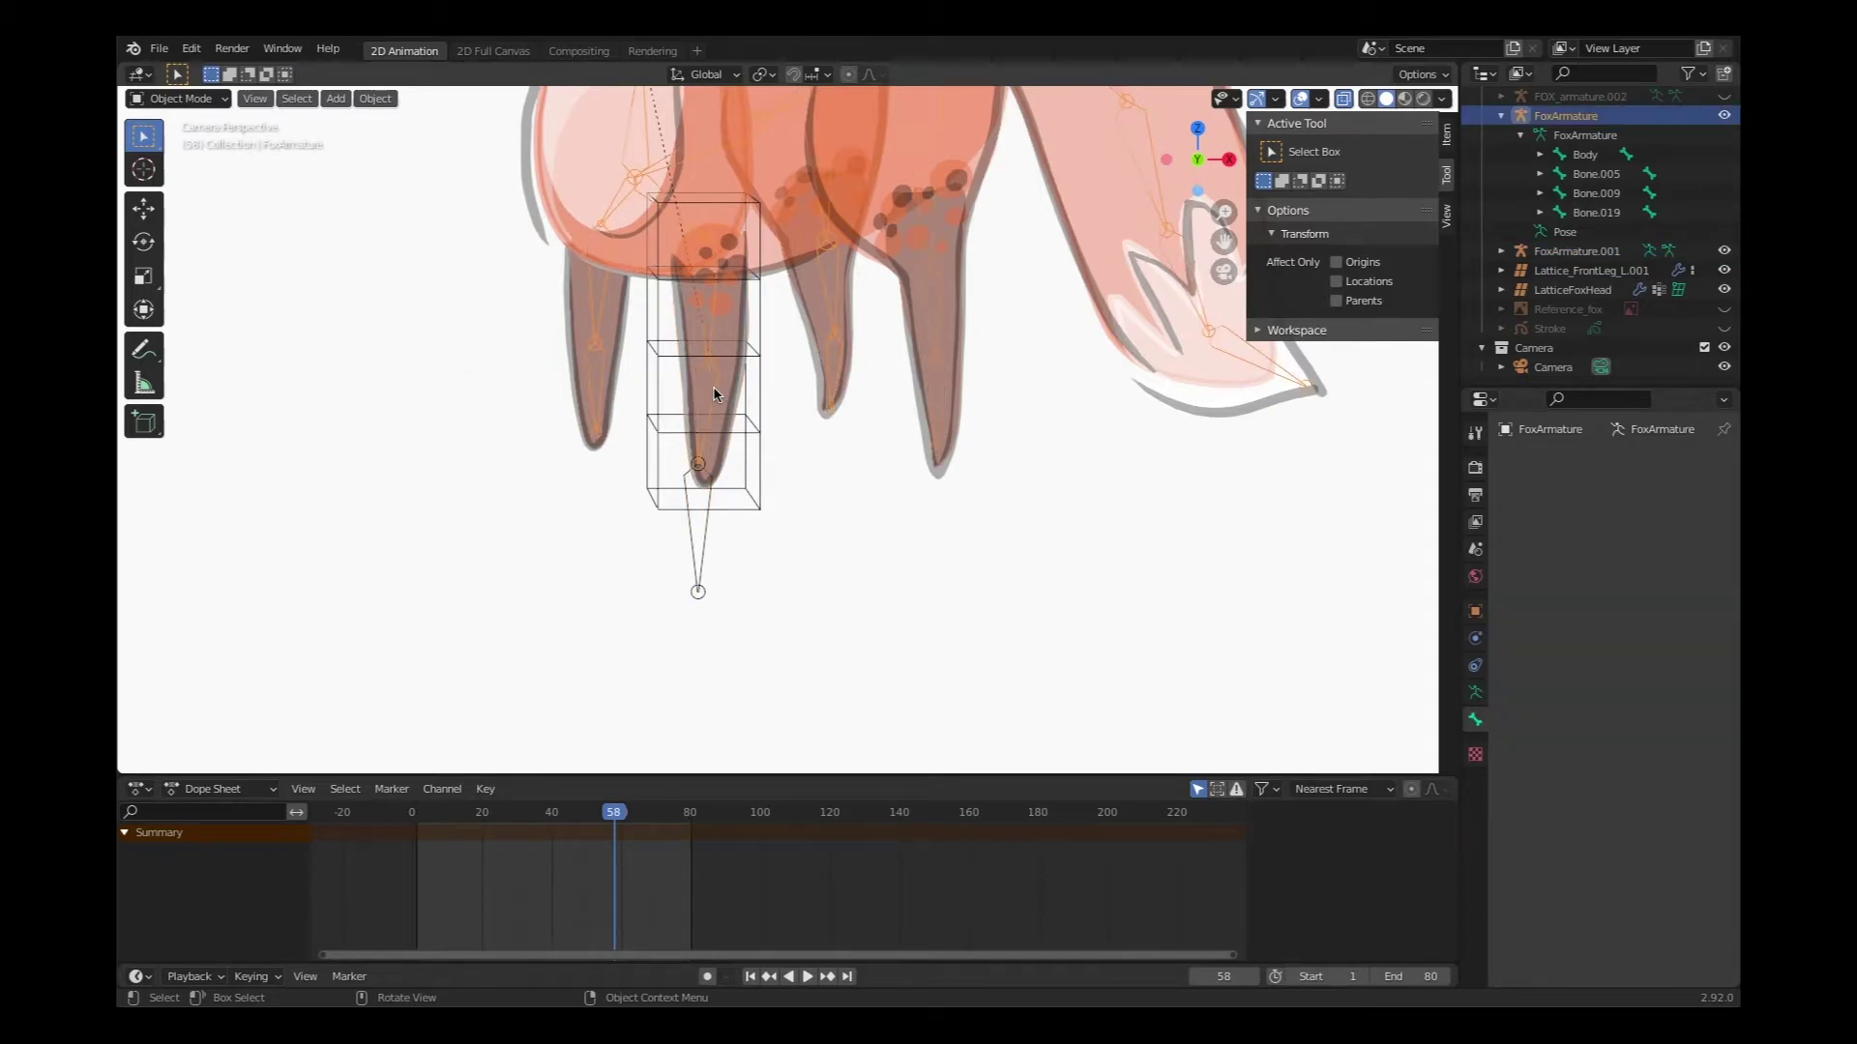
{"action": "left_click", "coordinate": [196, 100]}
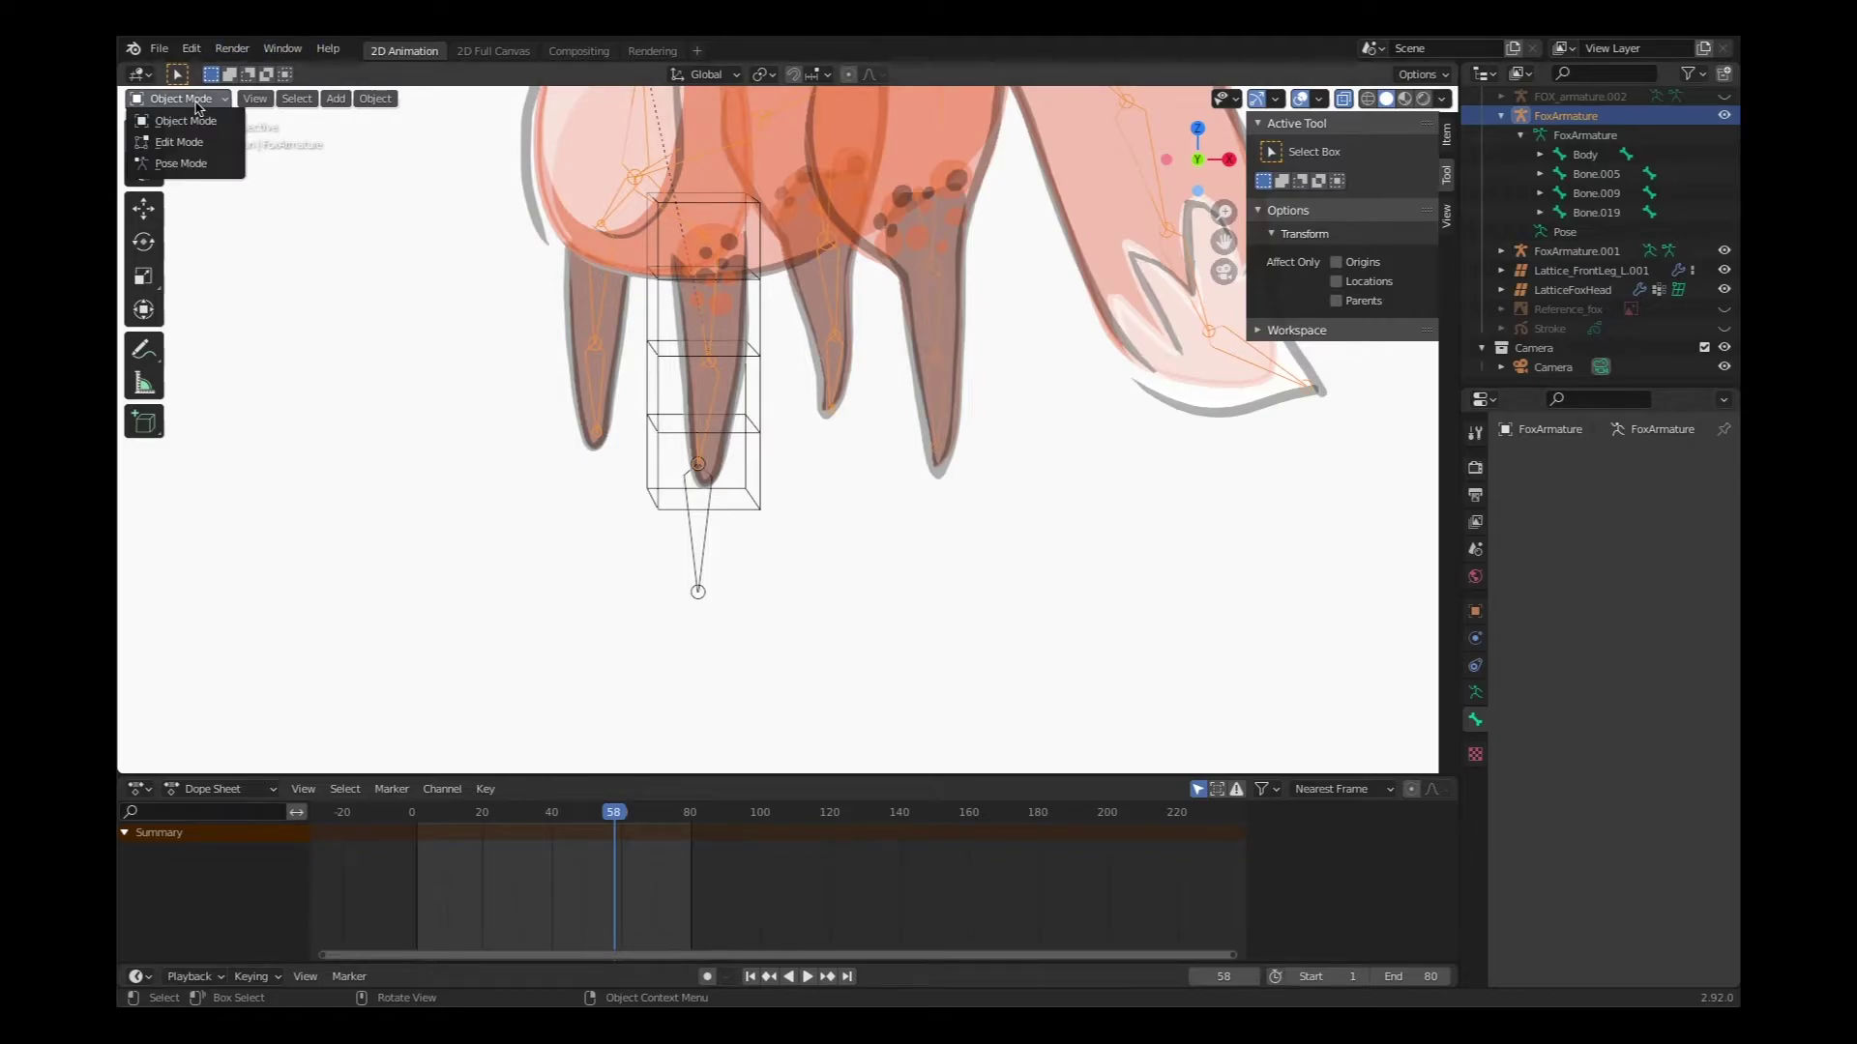
{"action": "left_click", "coordinate": [179, 164]}
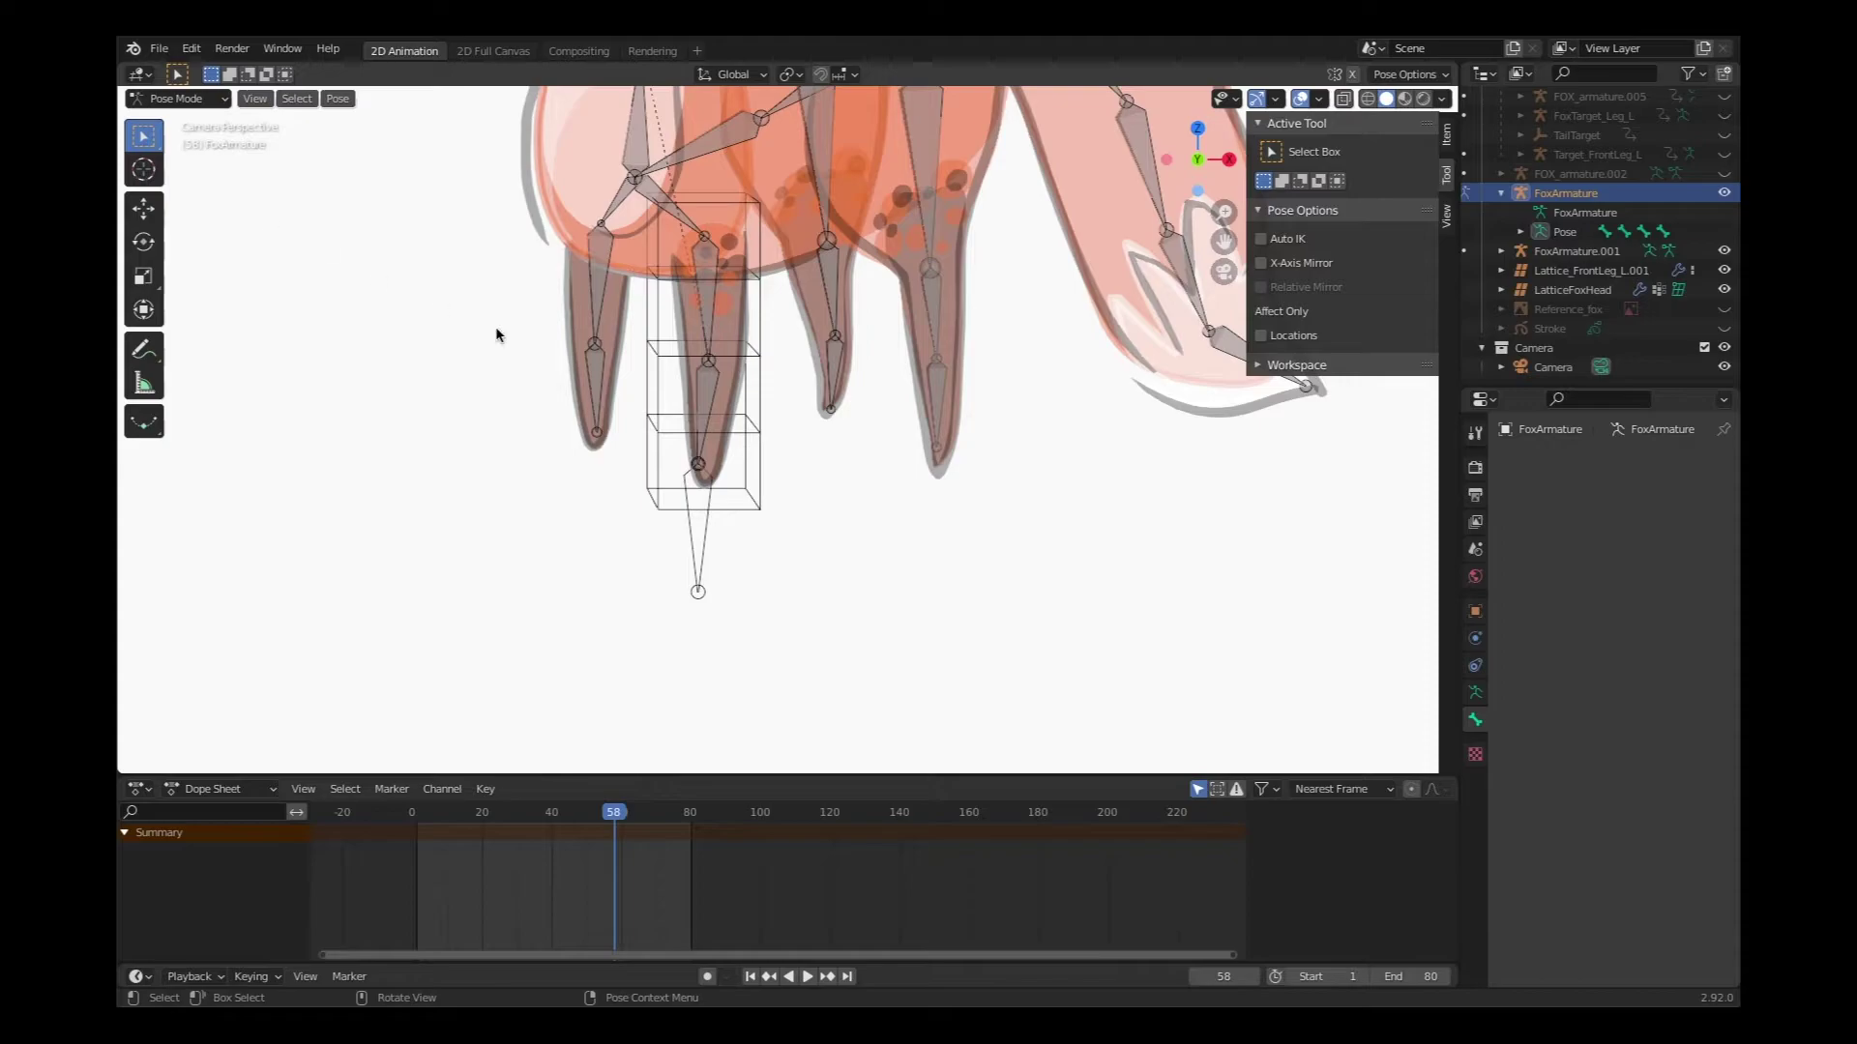
{"action": "left_click", "coordinate": [709, 404]}
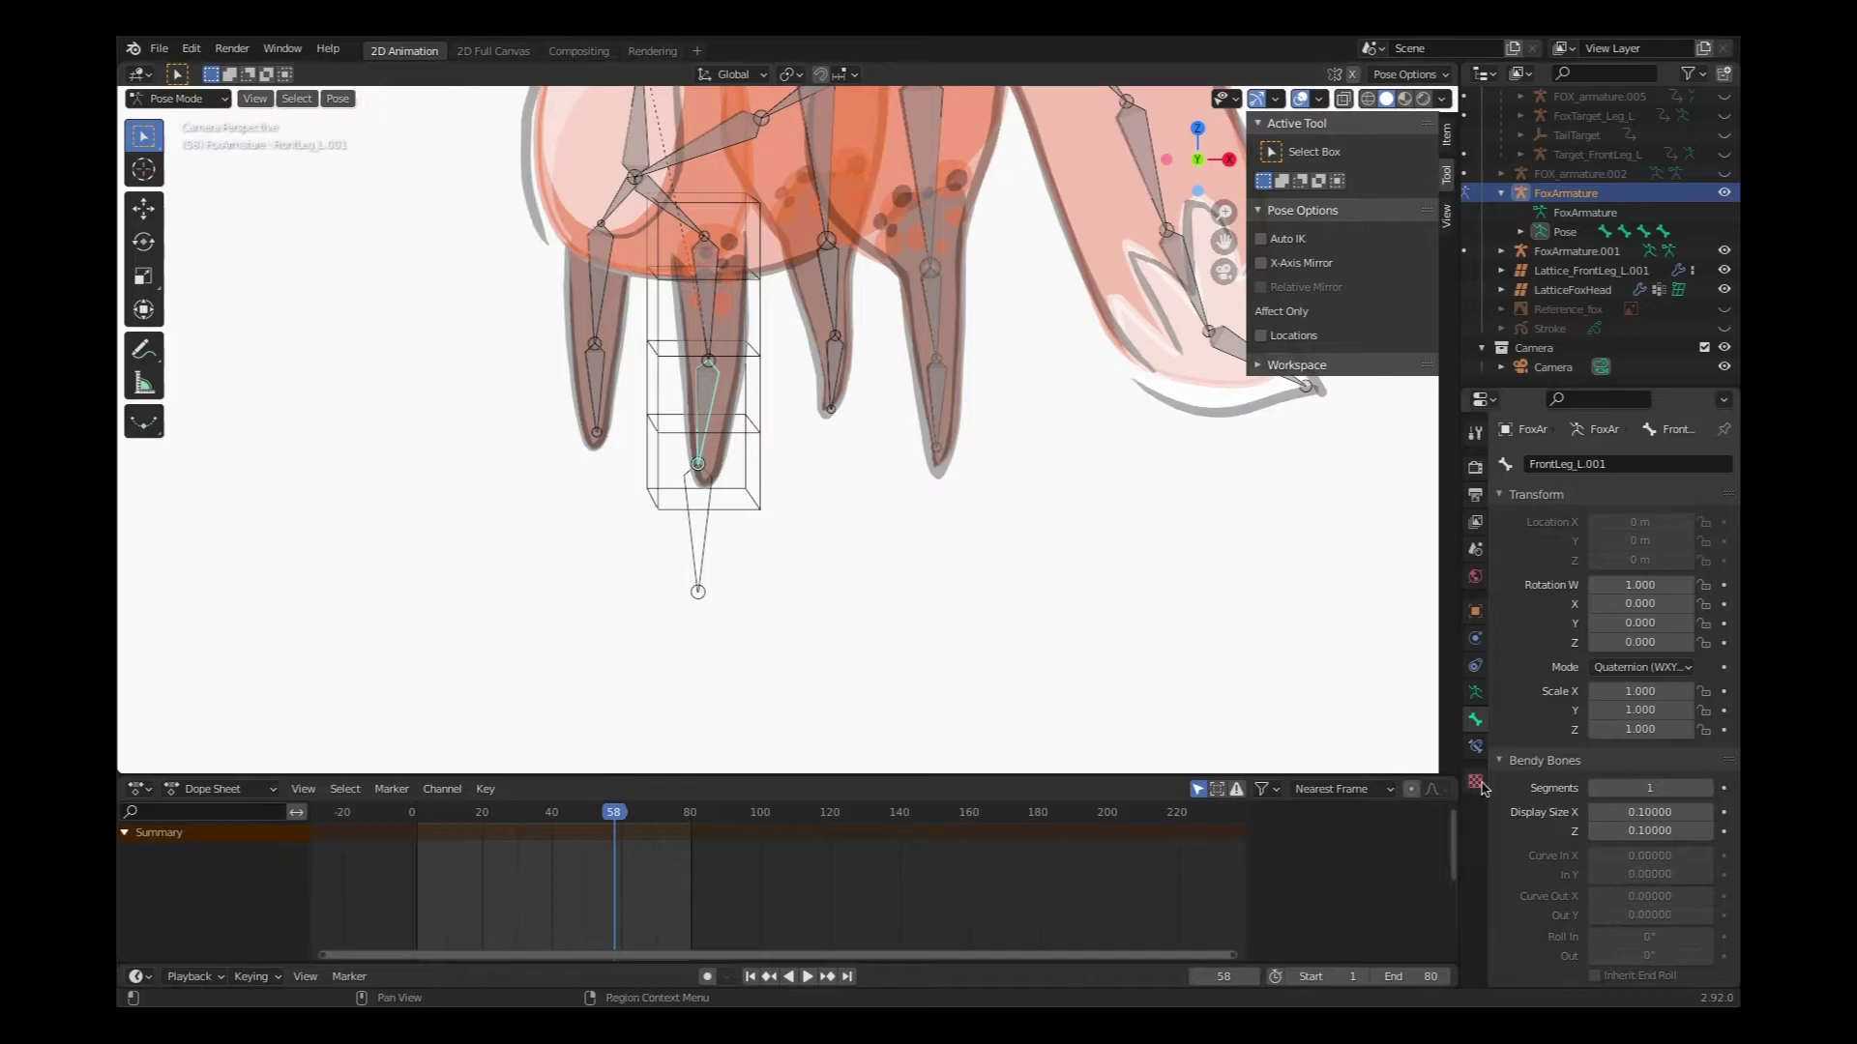
Add an Inverse Kinematics bone constraint to the lower leg bone with the separated armature FoxArmature.001 as its target.
{"action": "left_click", "coordinate": [1475, 746]}
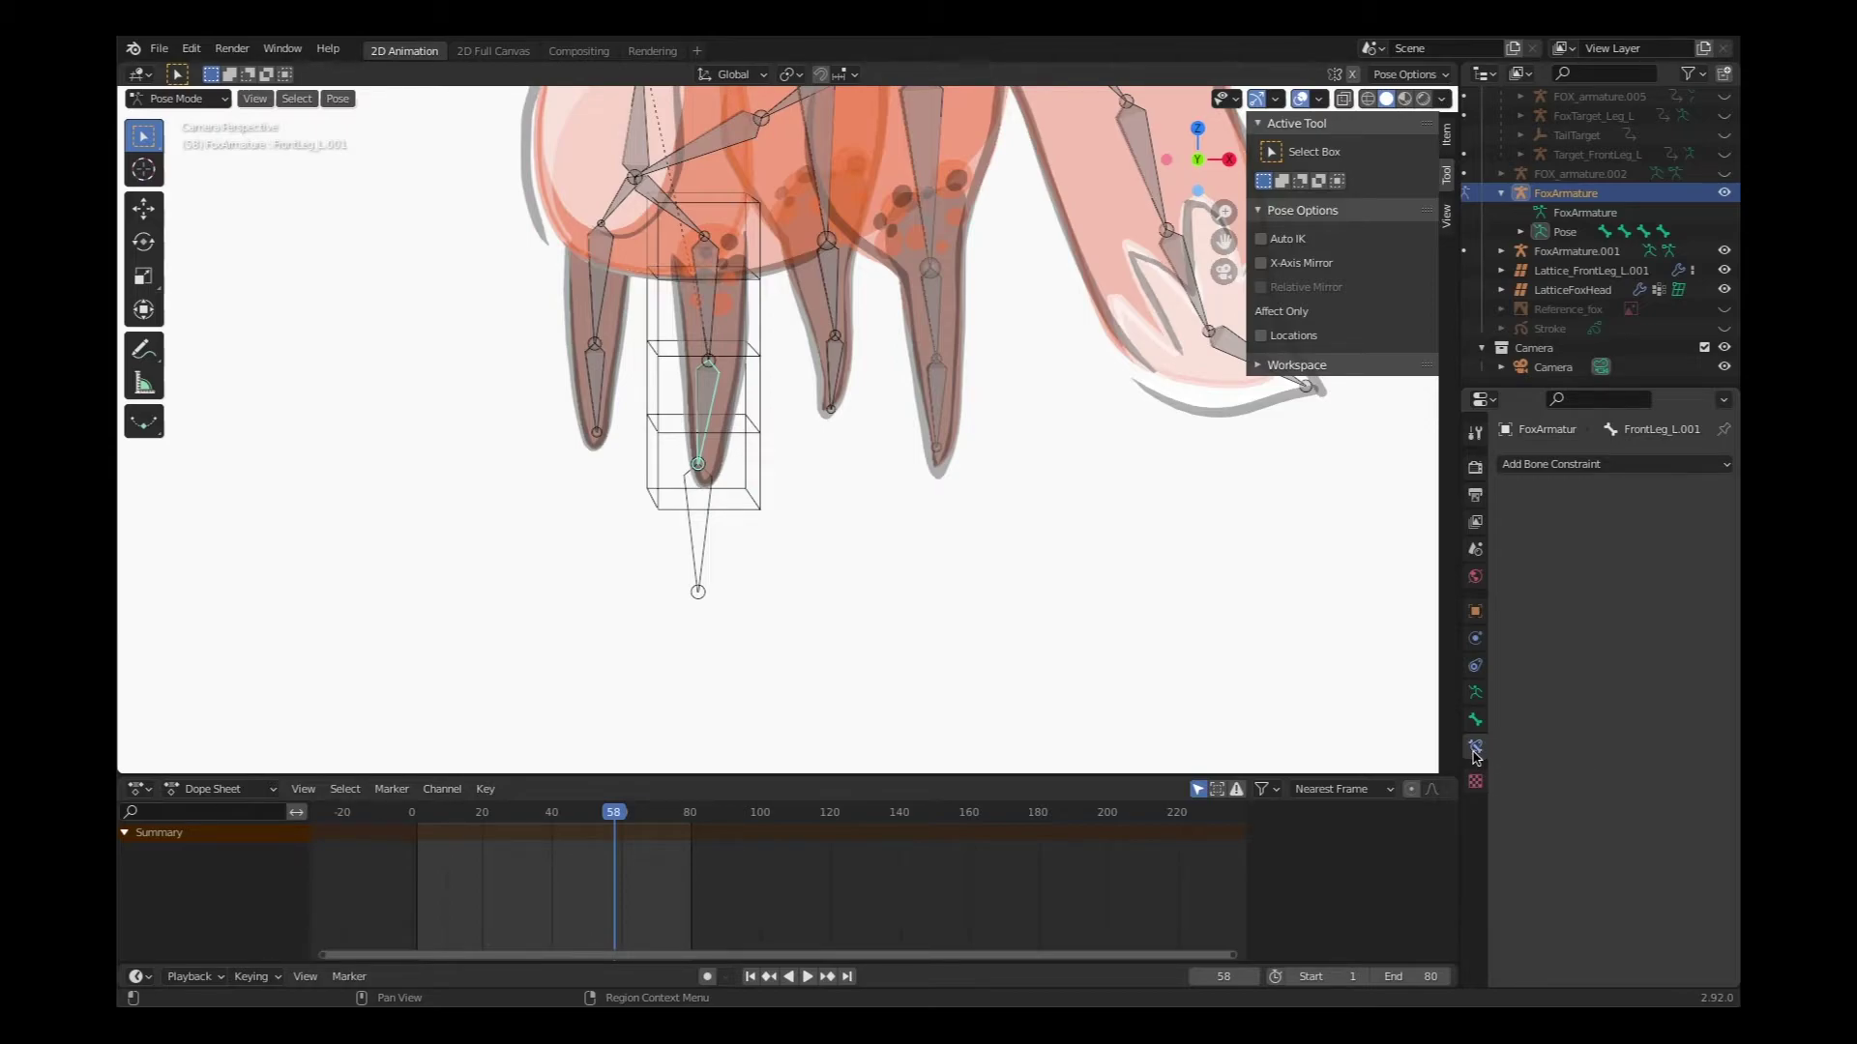
{"action": "left_click", "coordinate": [1598, 465]}
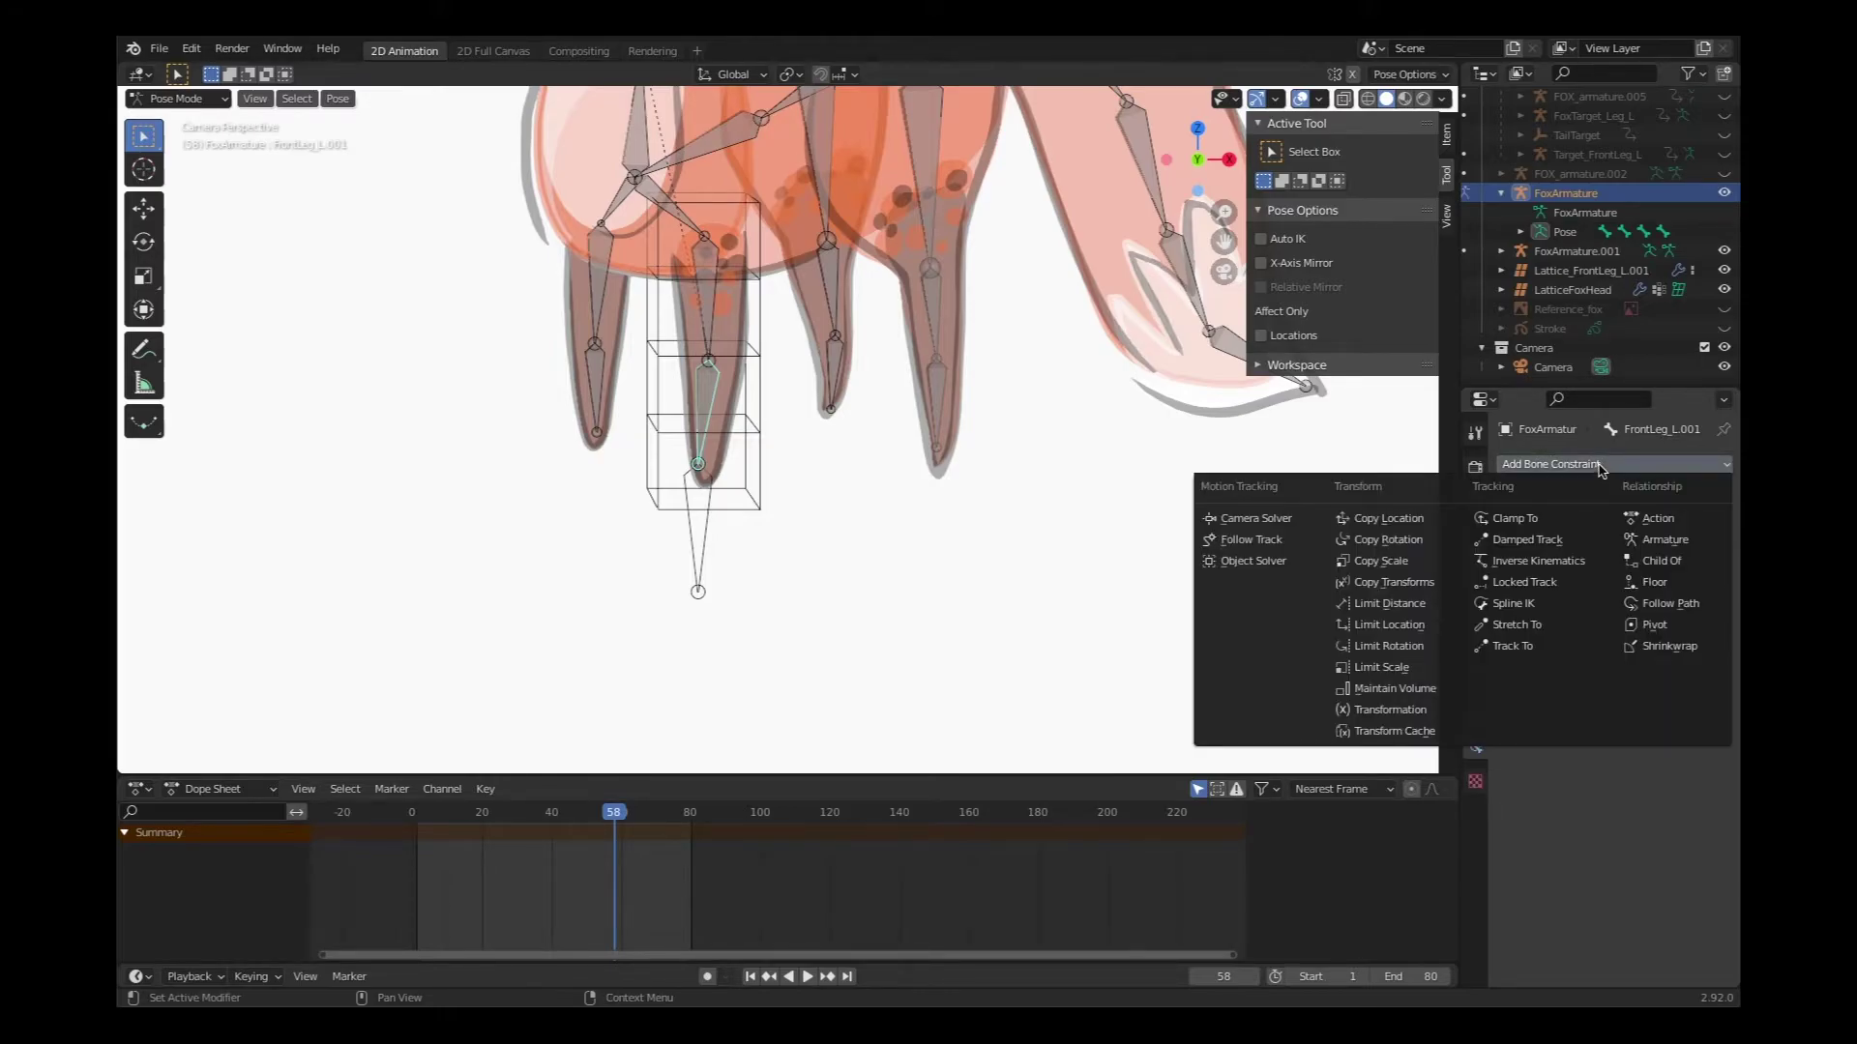
{"action": "left_click", "coordinate": [1553, 562]}
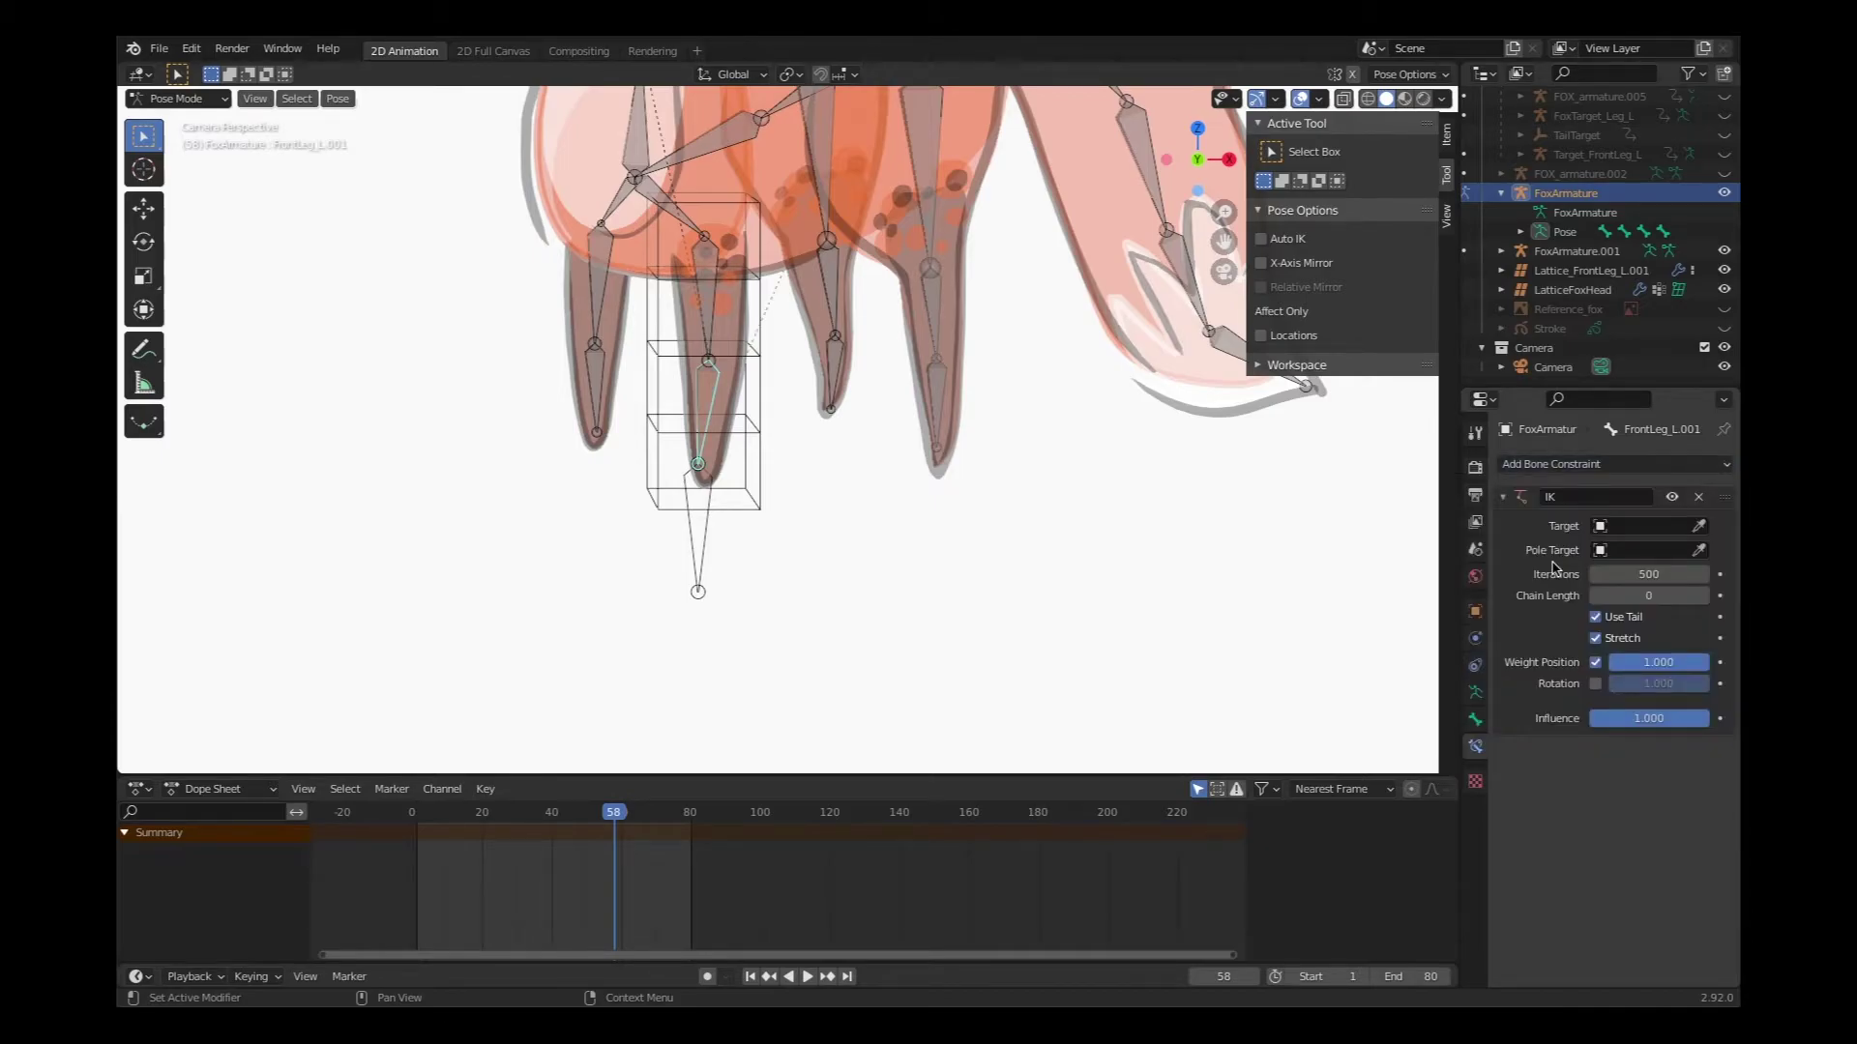
{"action": "left_click", "coordinate": [1699, 527]}
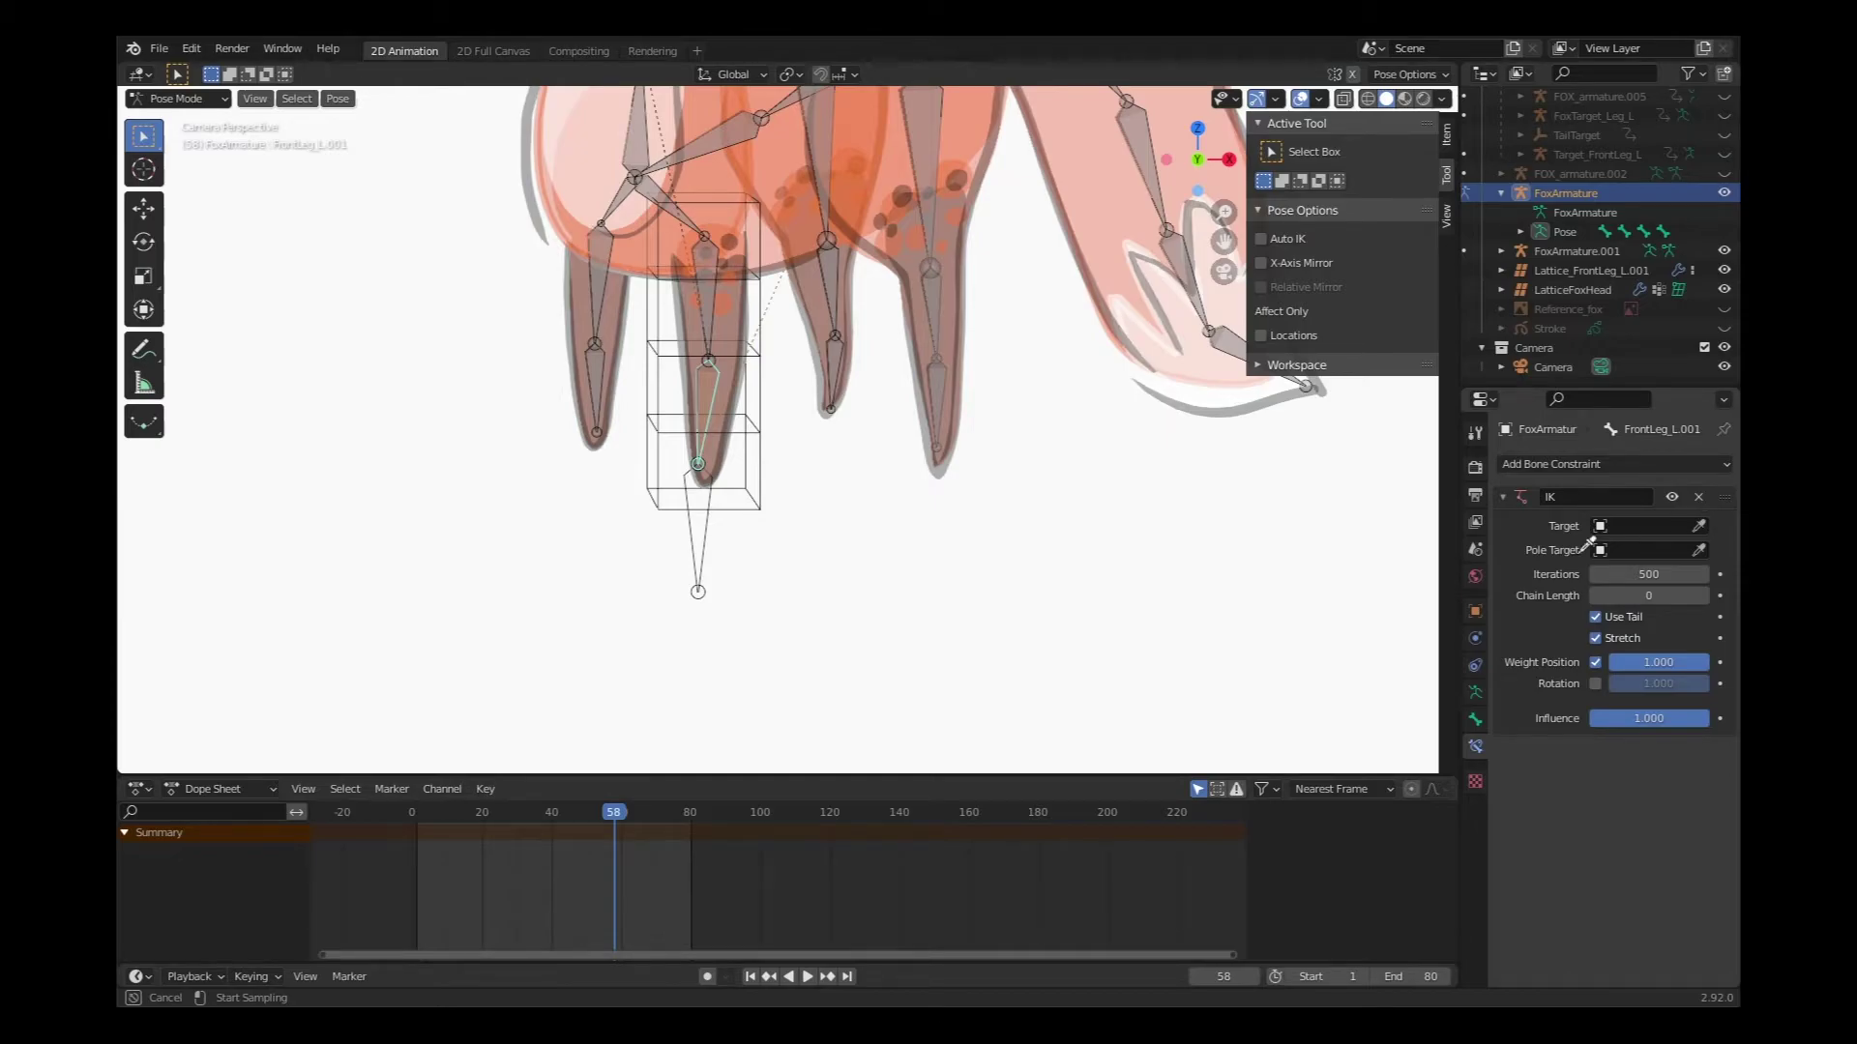
{"action": "left_click", "coordinate": [705, 537]}
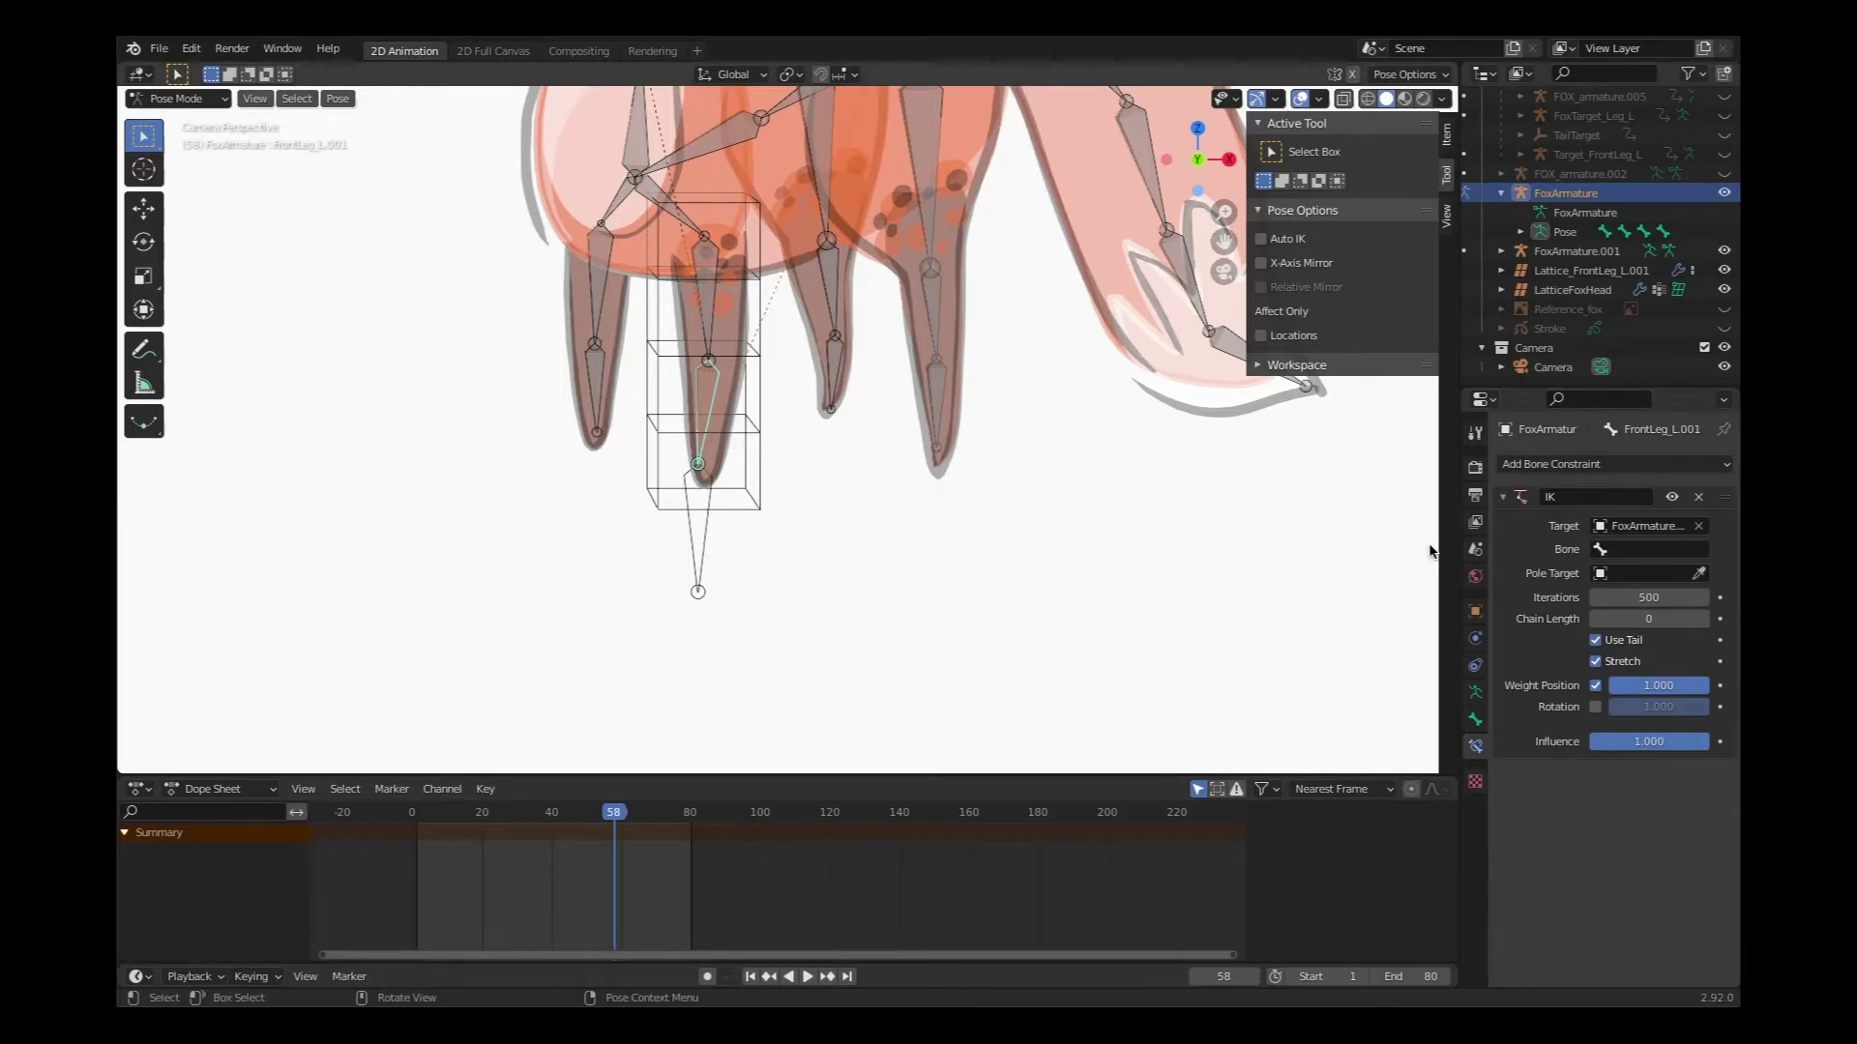
Set the IK constraint's target bone to Target_FrontLeg_L.002.
{"action": "left_click", "coordinate": [1602, 551]}
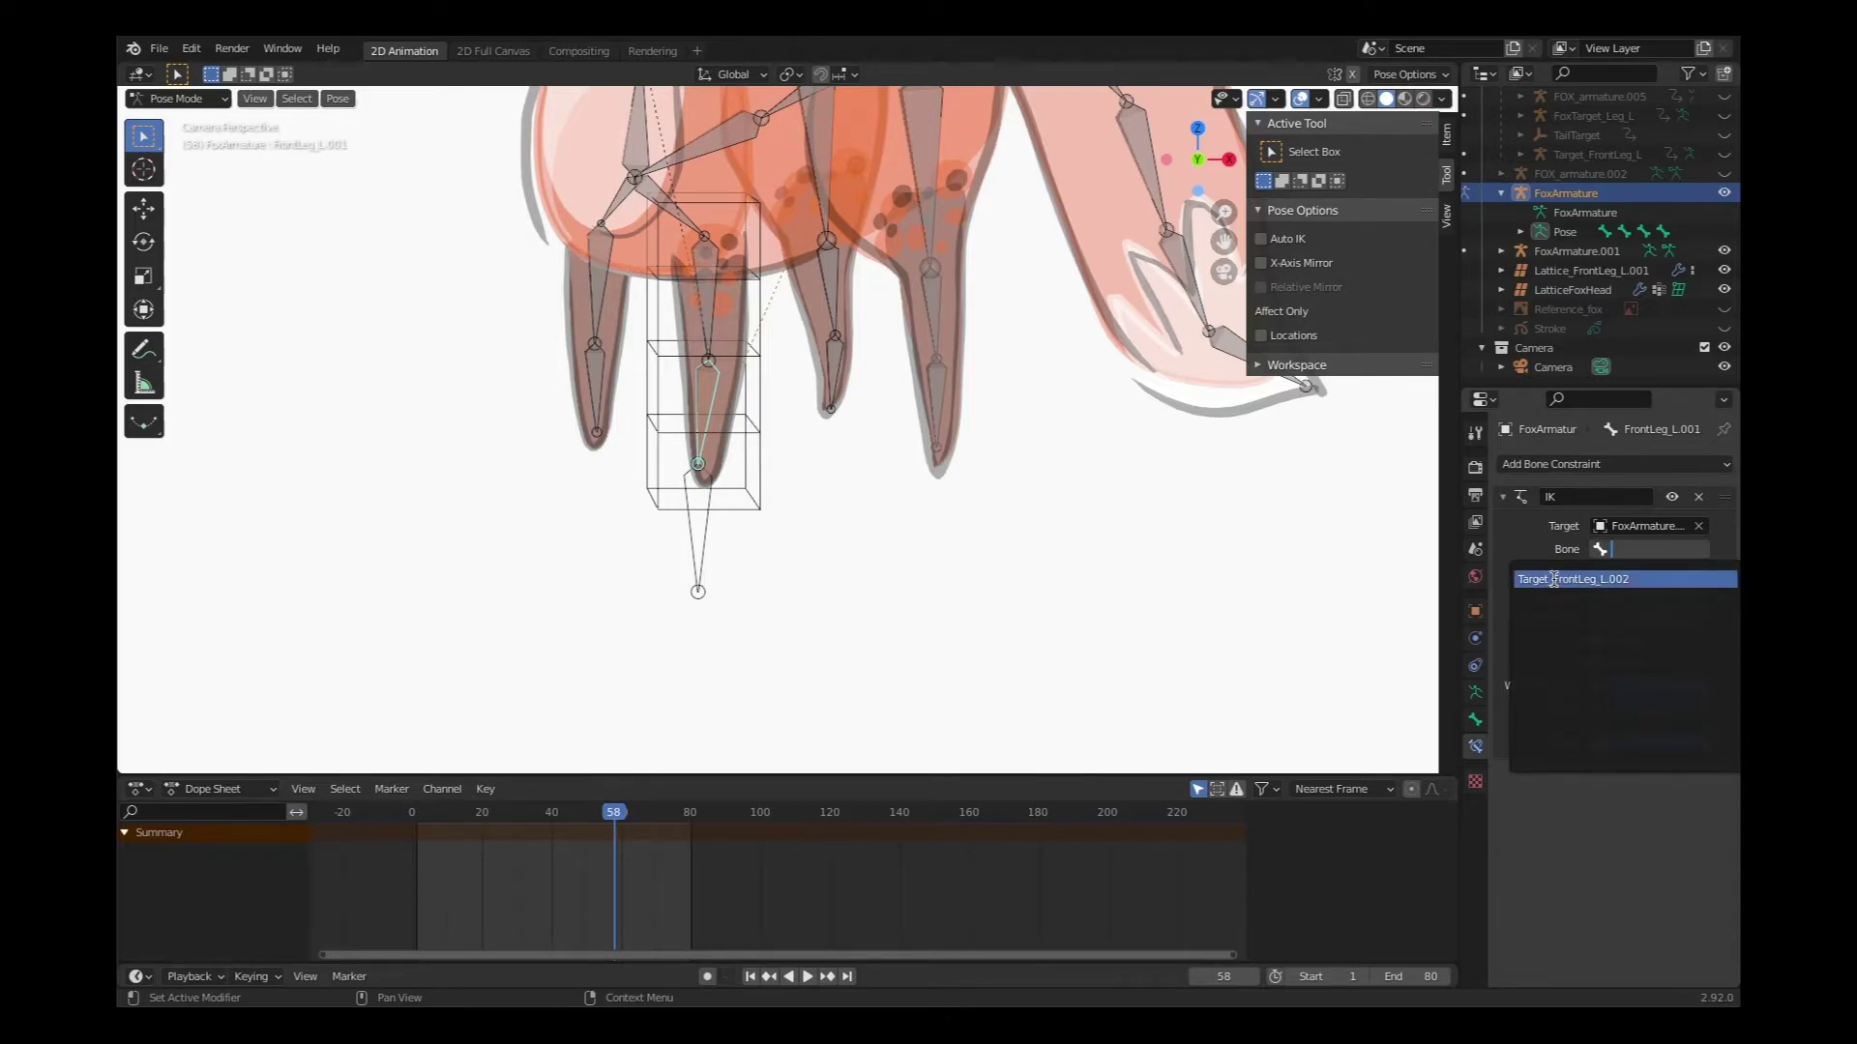
{"action": "left_click", "coordinate": [1568, 579]}
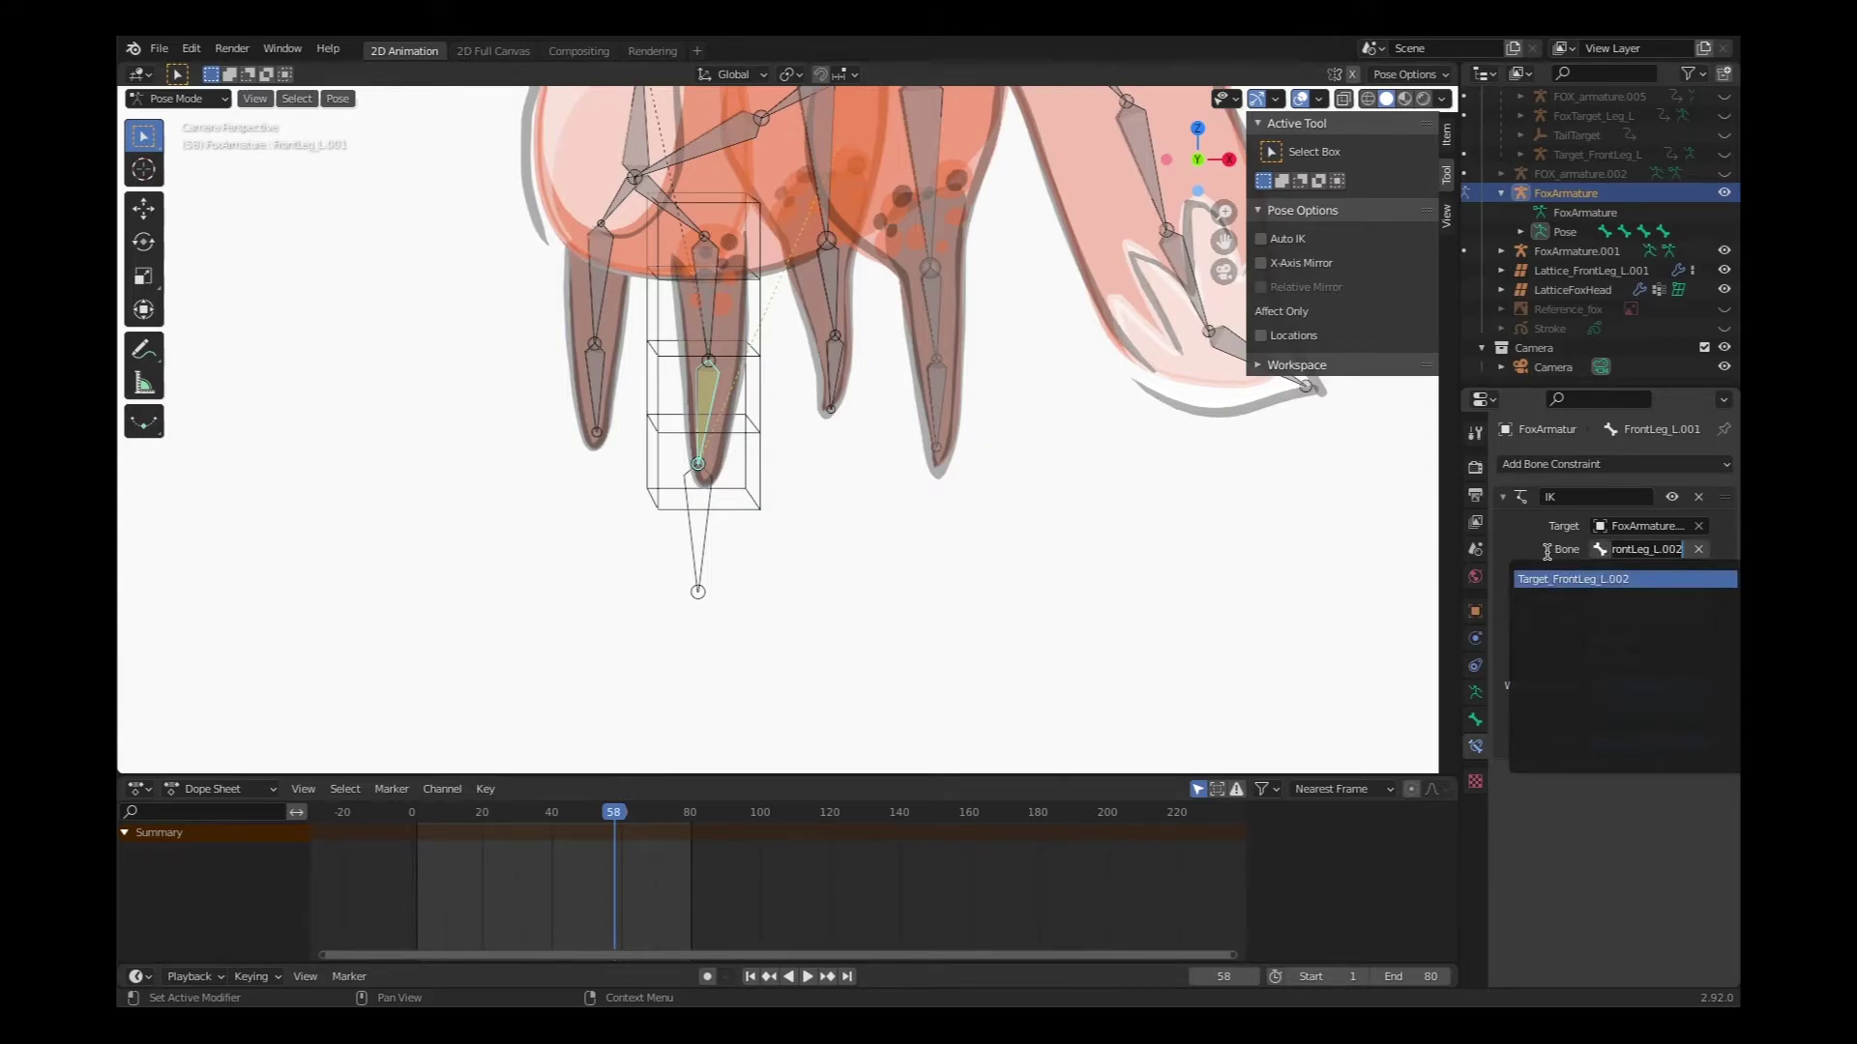
{"action": "left_click", "coordinate": [1595, 549]}
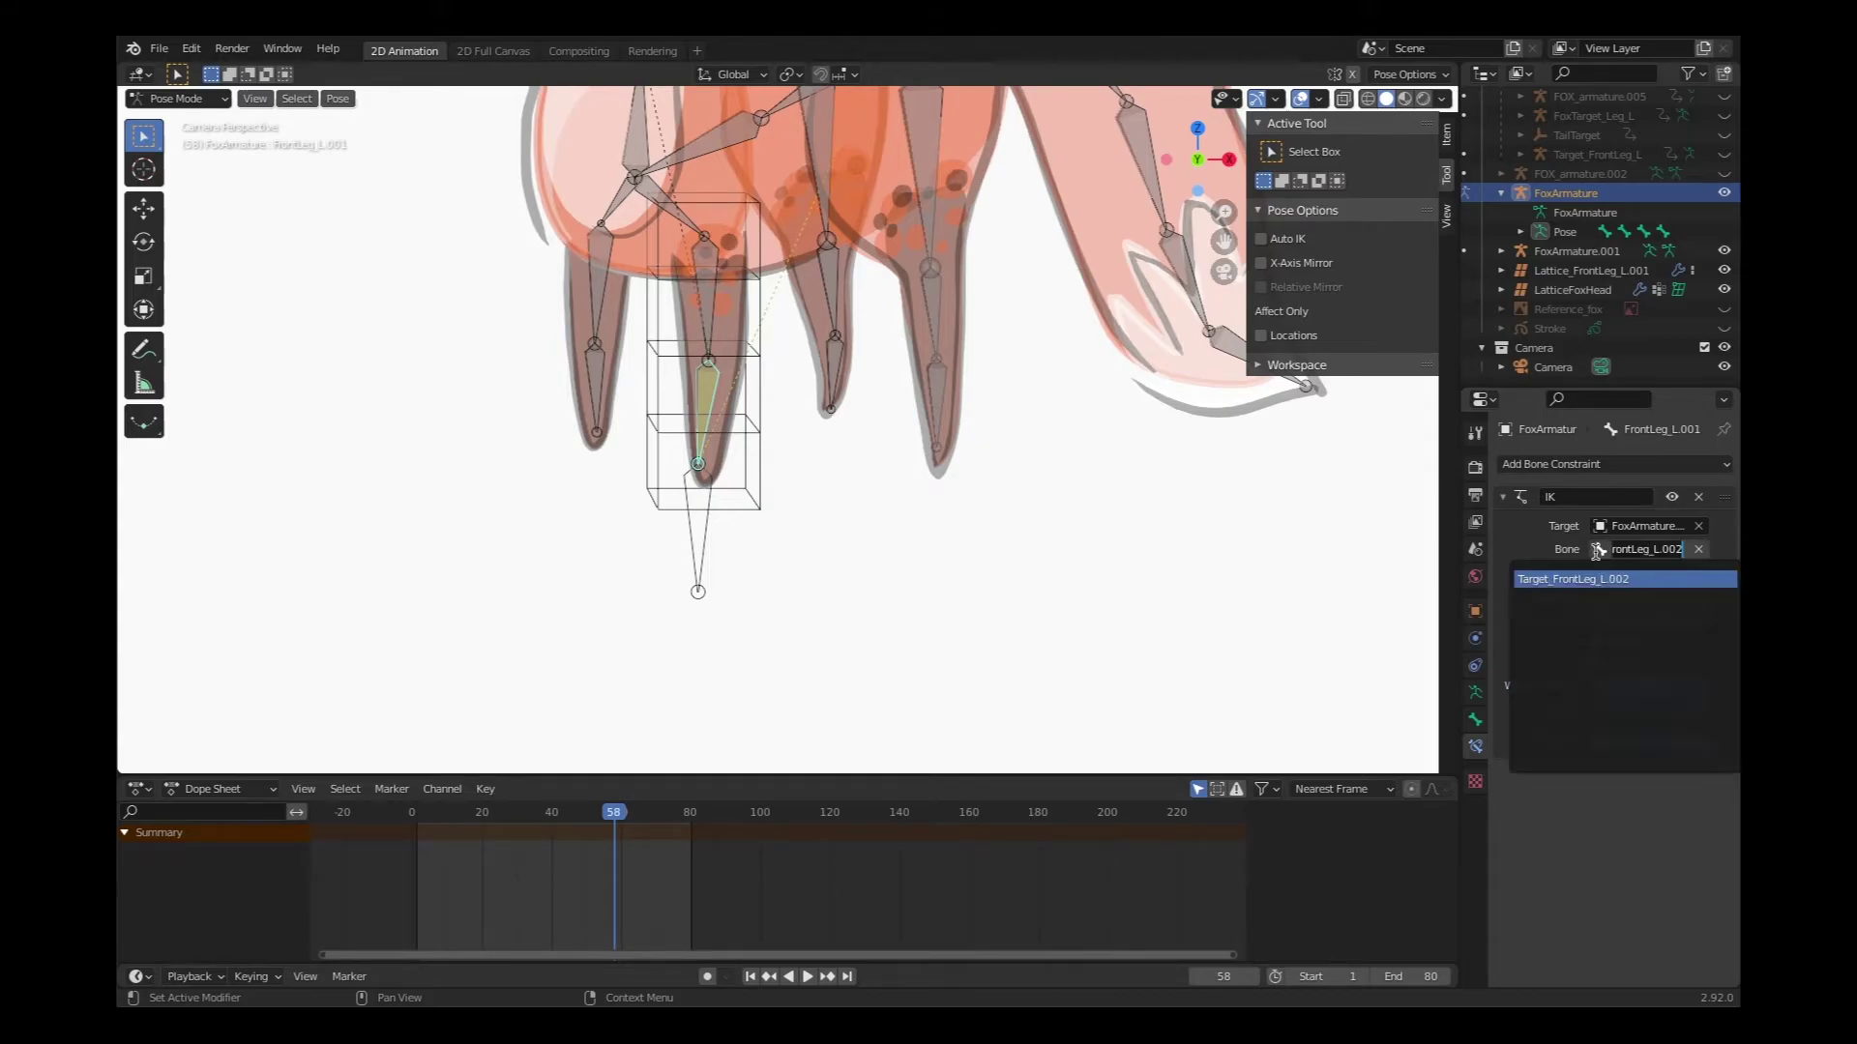
{"action": "left_click", "coordinate": [1557, 579]}
{"action": "left_click", "coordinate": [1634, 549]}
{"action": "key", "text": "Return"}
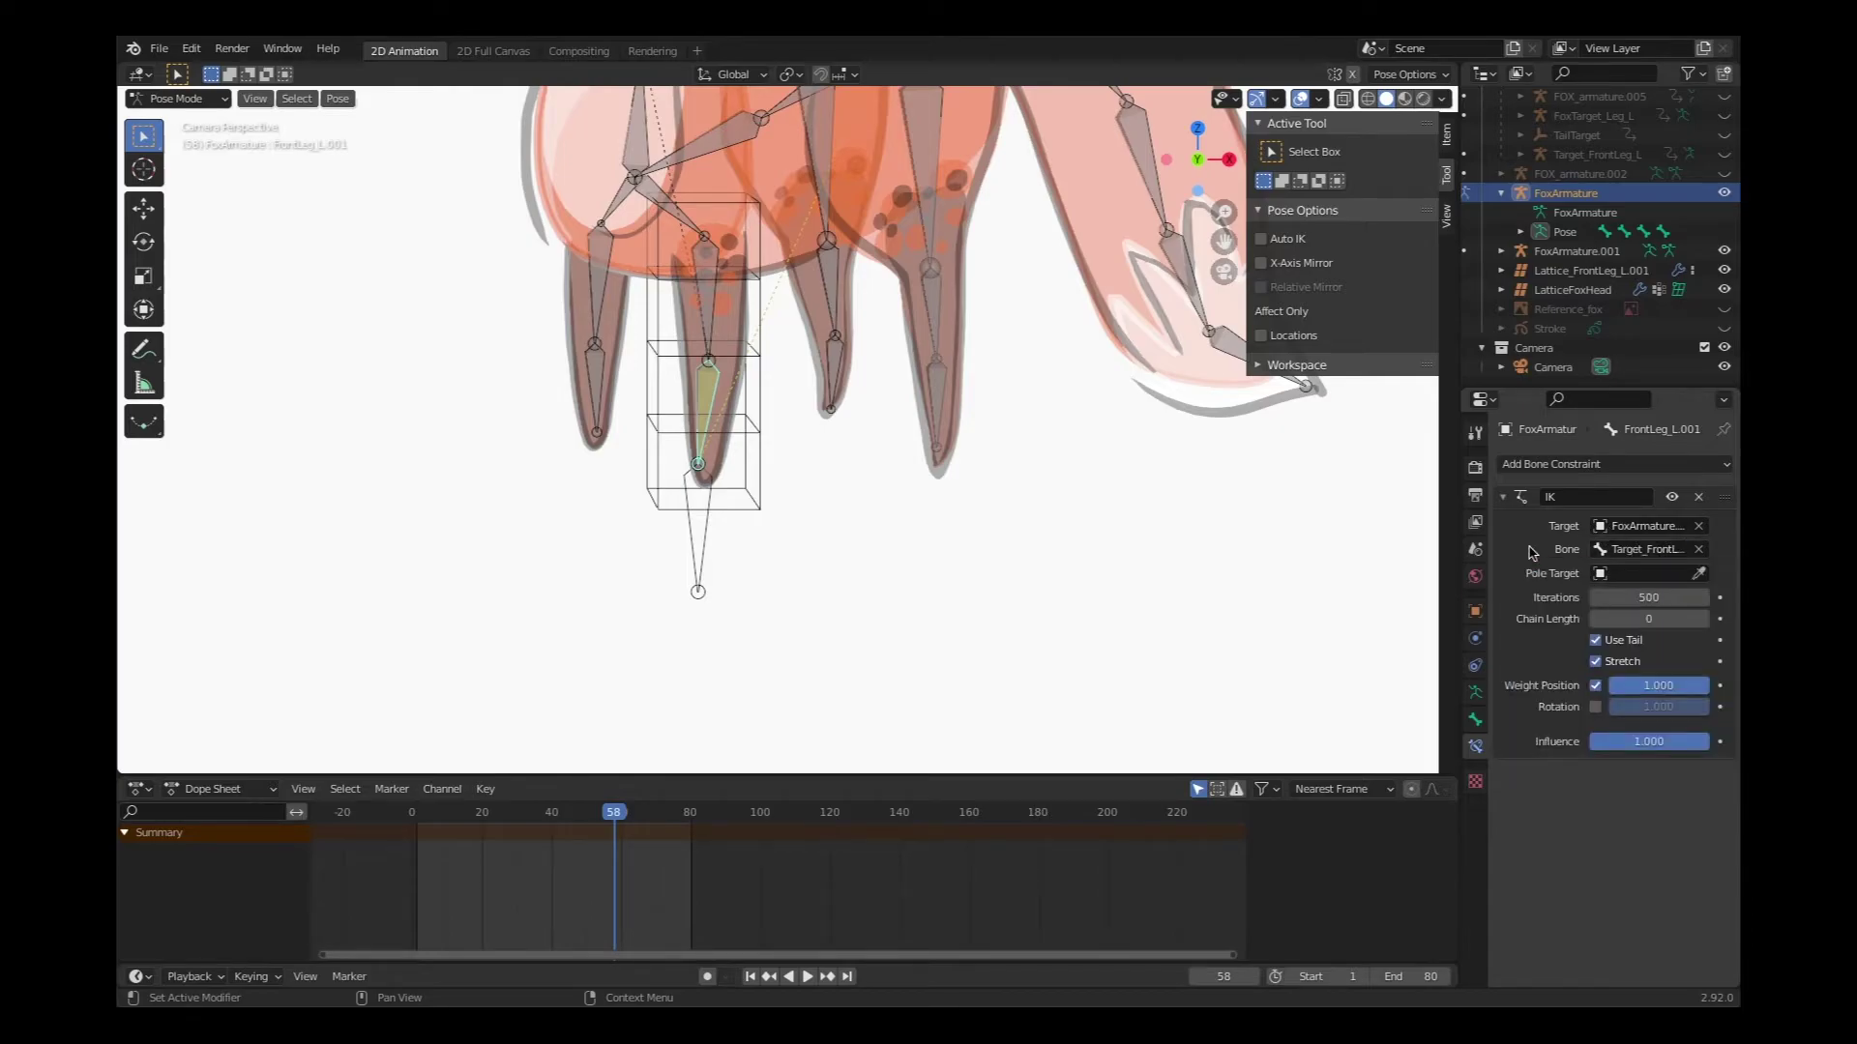
Clear the IK constraint's target and bone, and reassign the separated armature as target with Target_FrontLeg_L.002 as its bone.
{"action": "left_click", "coordinate": [1697, 549]}
{"action": "left_click", "coordinate": [1601, 526]}
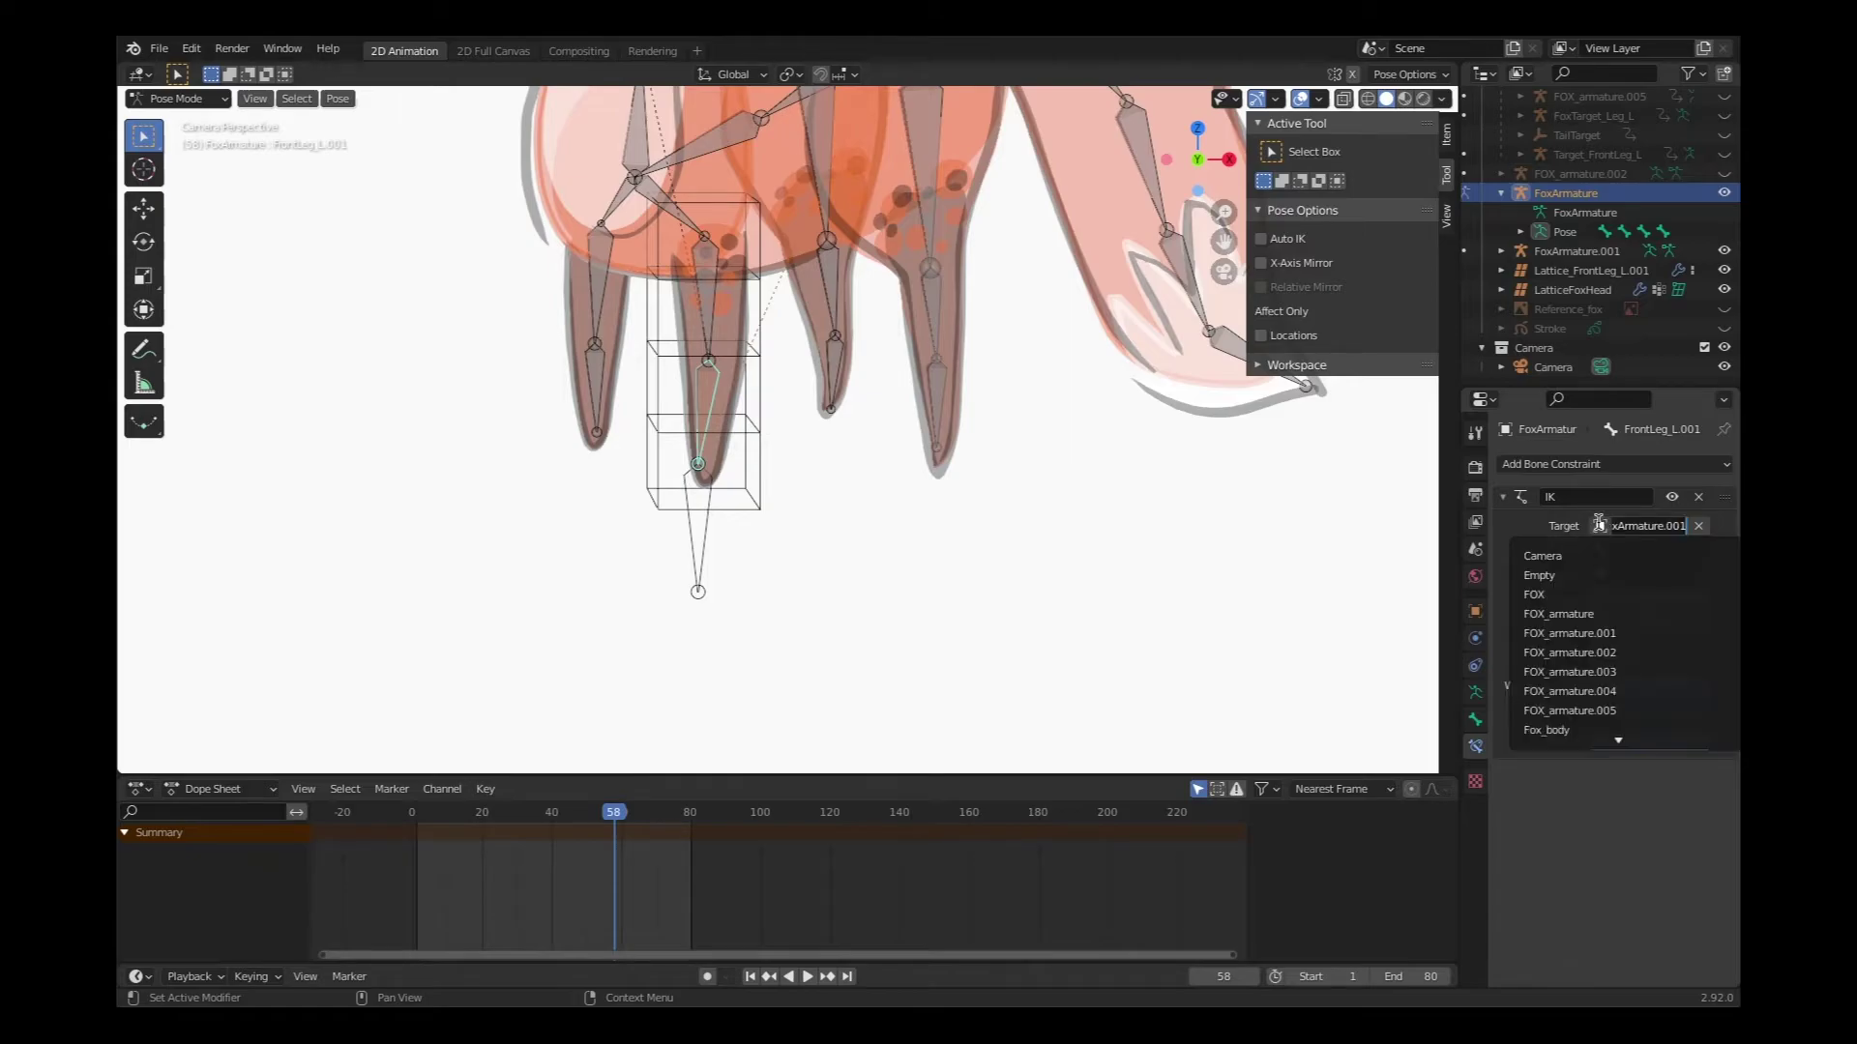
{"action": "left_click", "coordinate": [1698, 525]}
{"action": "left_click", "coordinate": [1701, 525]}
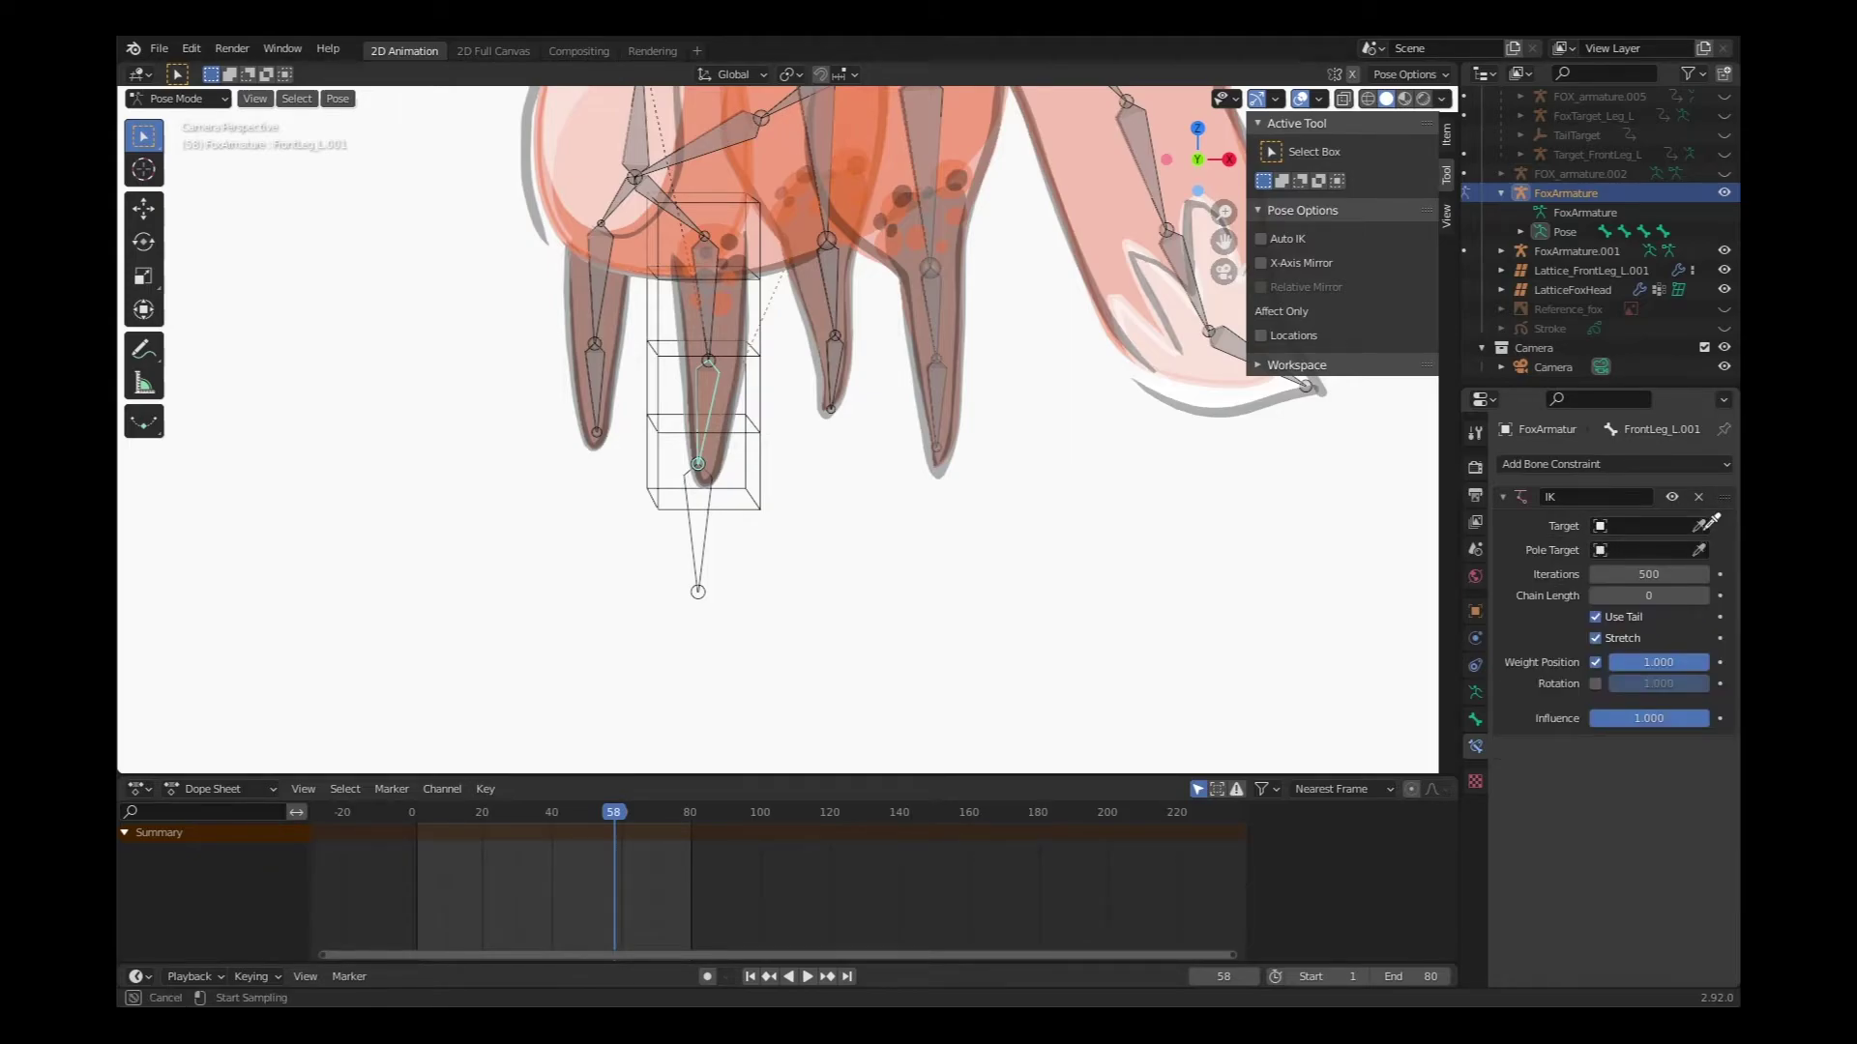
{"action": "left_click", "coordinate": [703, 542]}
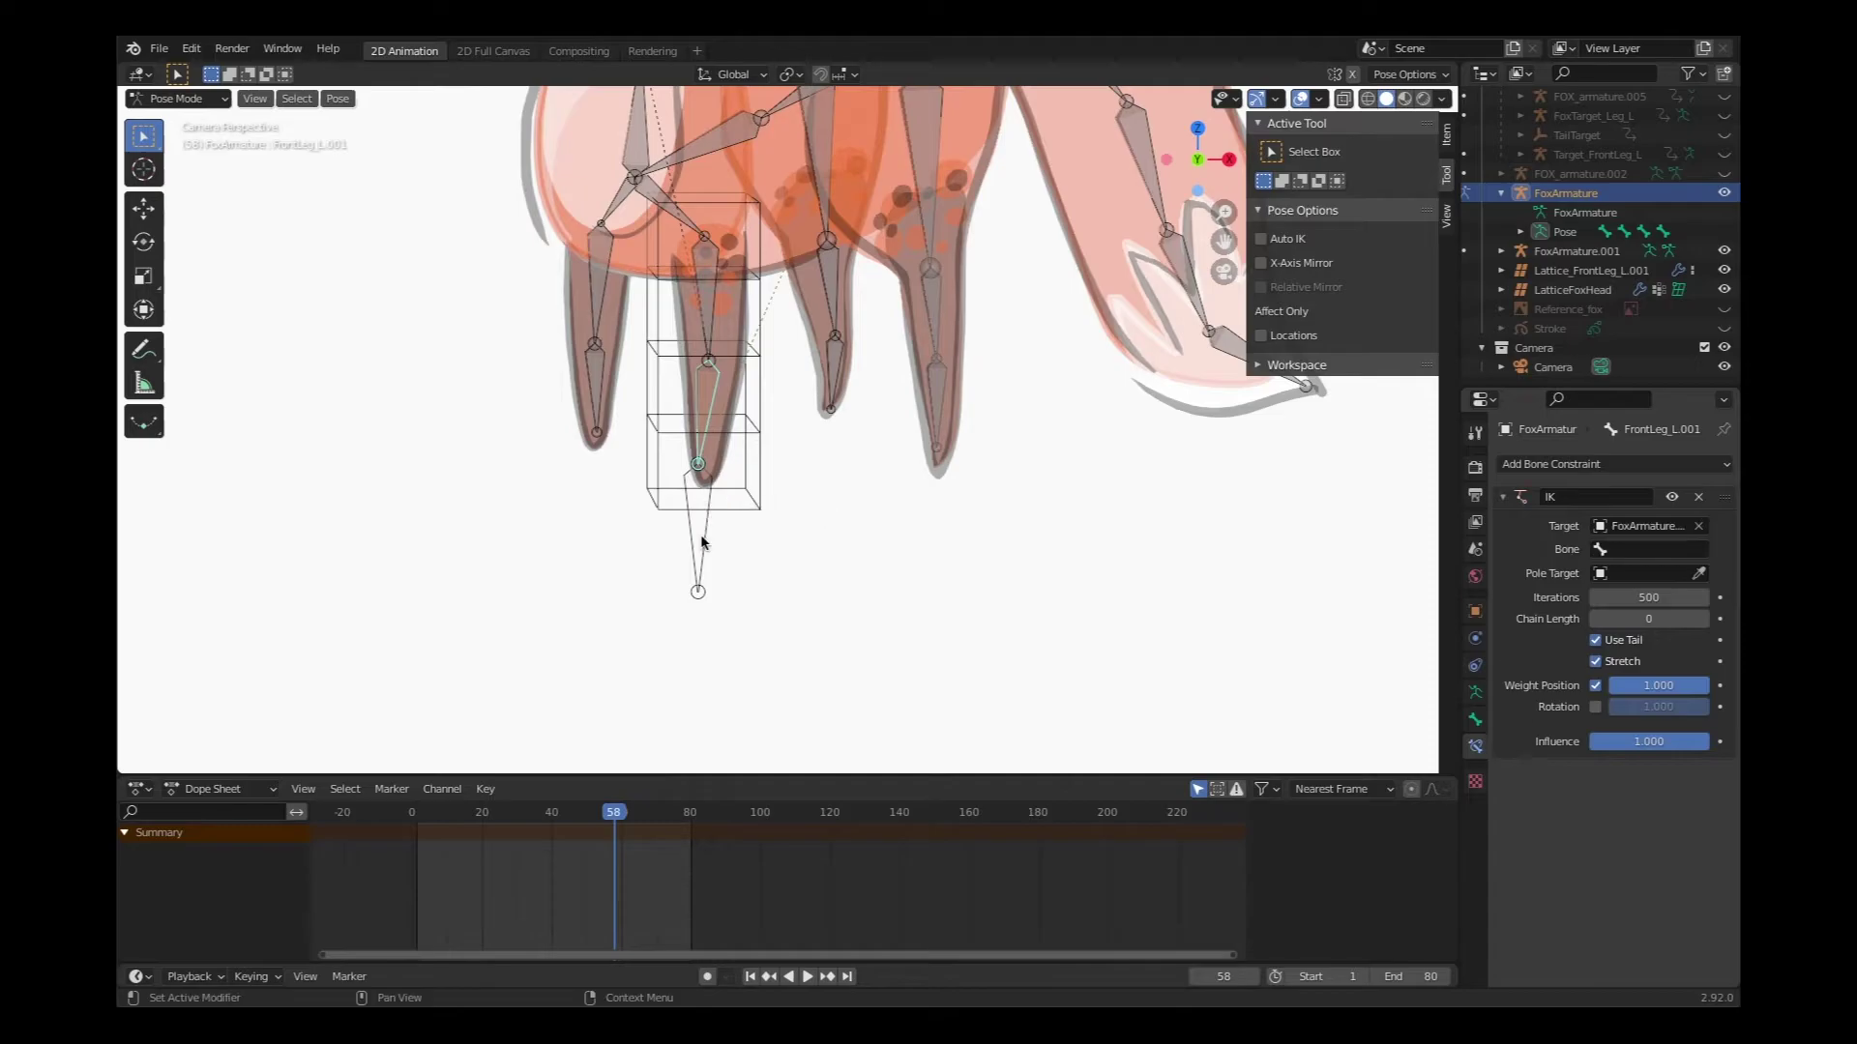
{"action": "left_click", "coordinate": [1601, 549]}
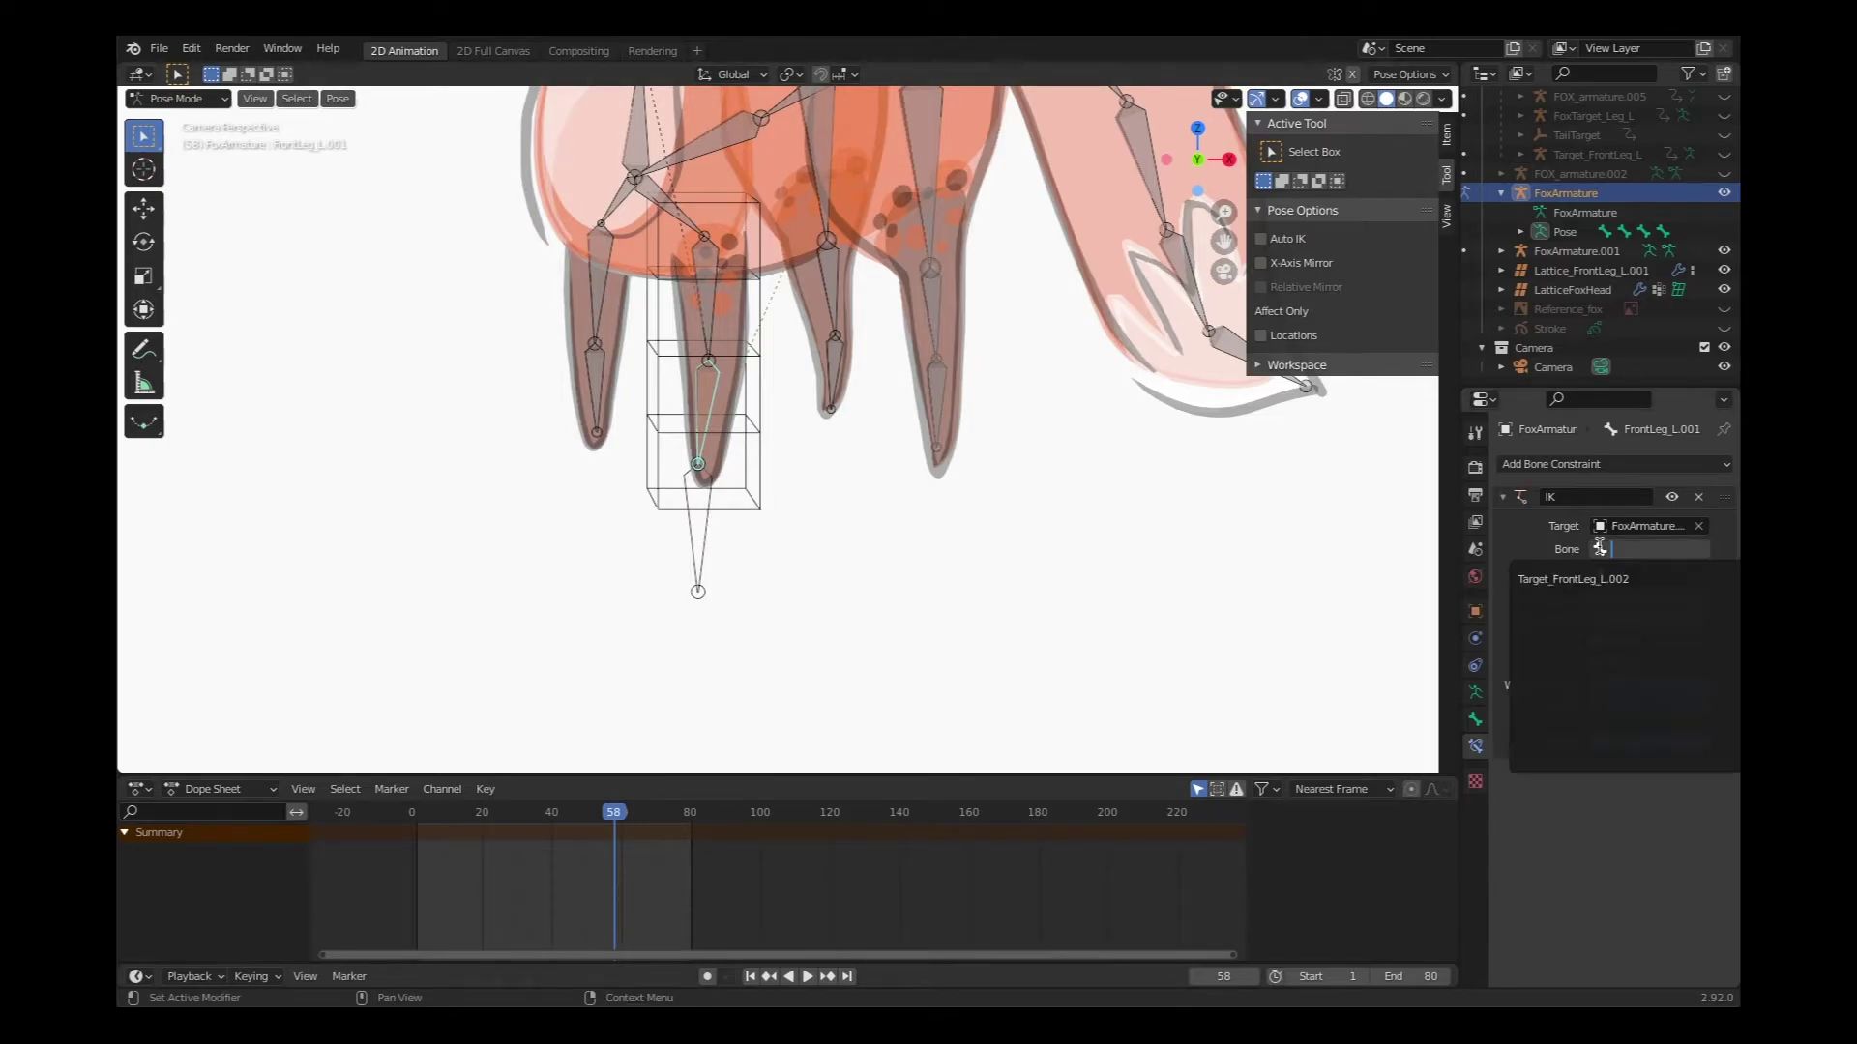
{"action": "left_click", "coordinate": [1631, 580]}
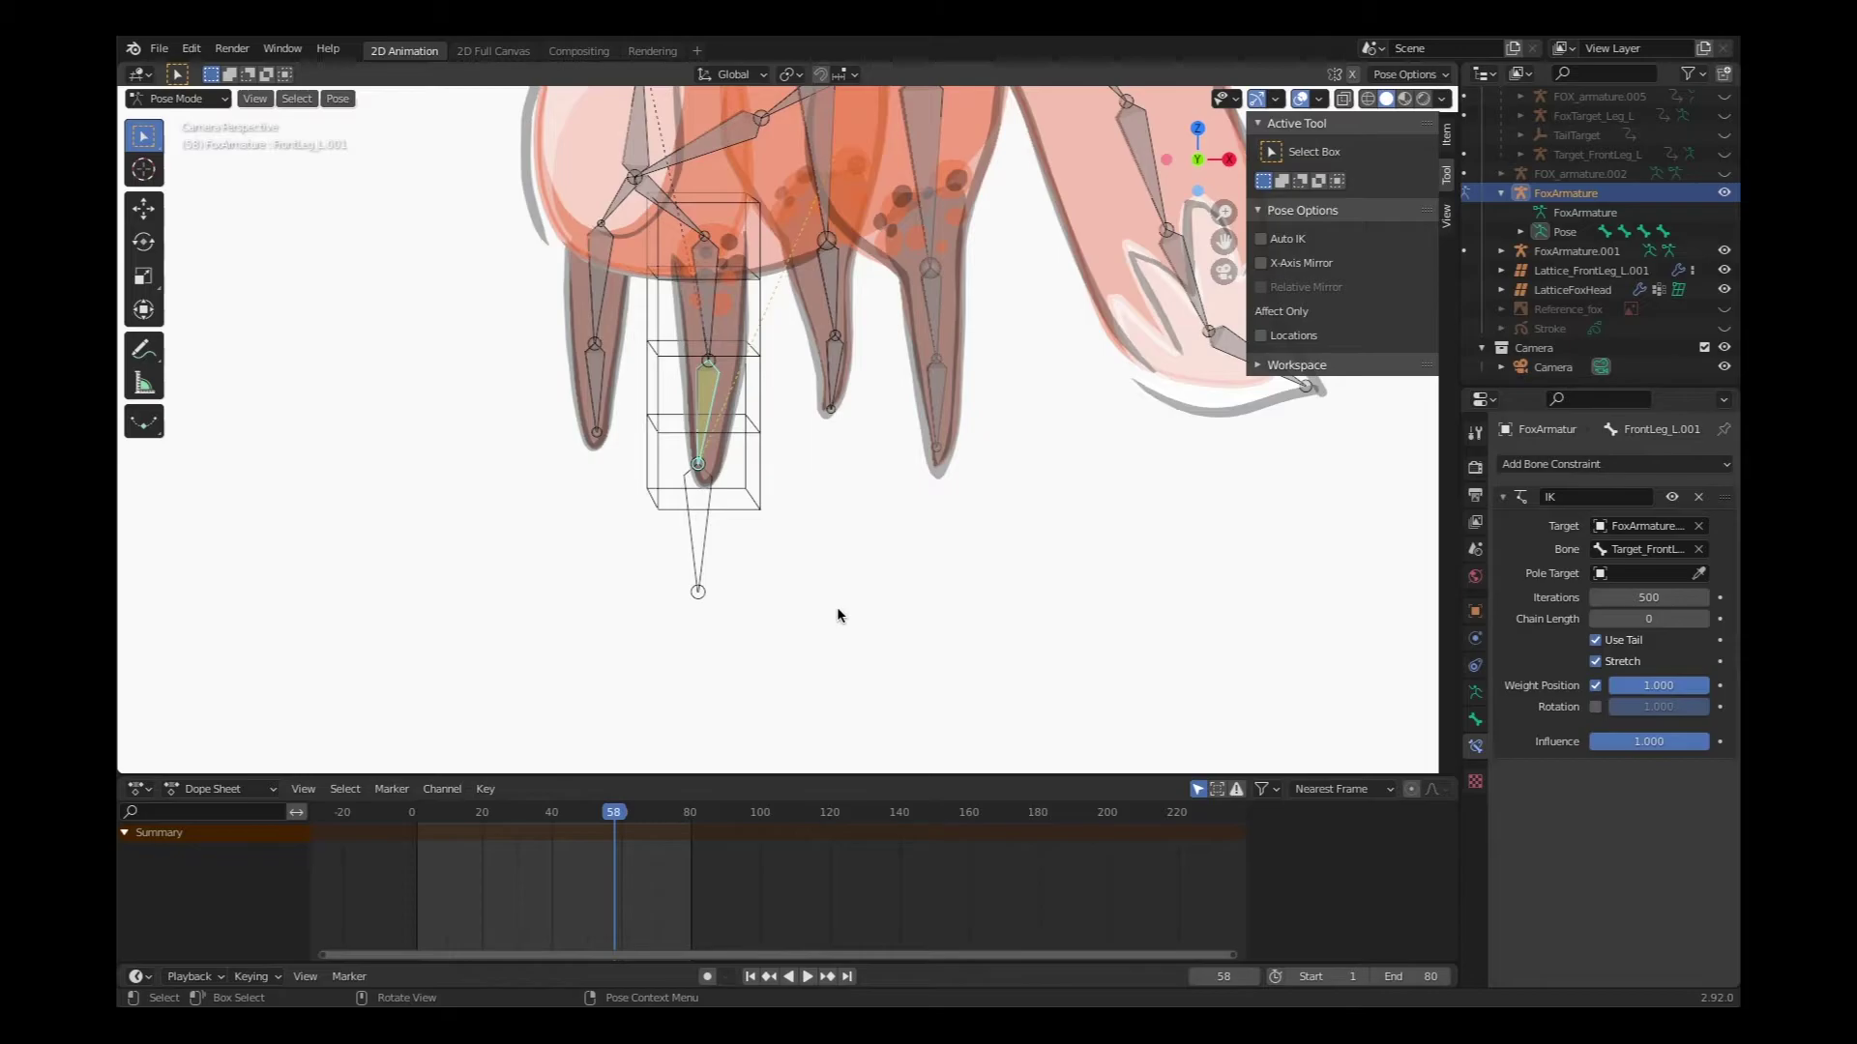
Switch to Object Mode, select the target armature FoxArmature.001 below the front left leg and try moving it.
{"action": "middle_click_drag", "start_coordinate": [837, 616], "coordinate": [727, 706], "text": "shift"}
{"action": "left_click", "coordinate": [674, 699]}
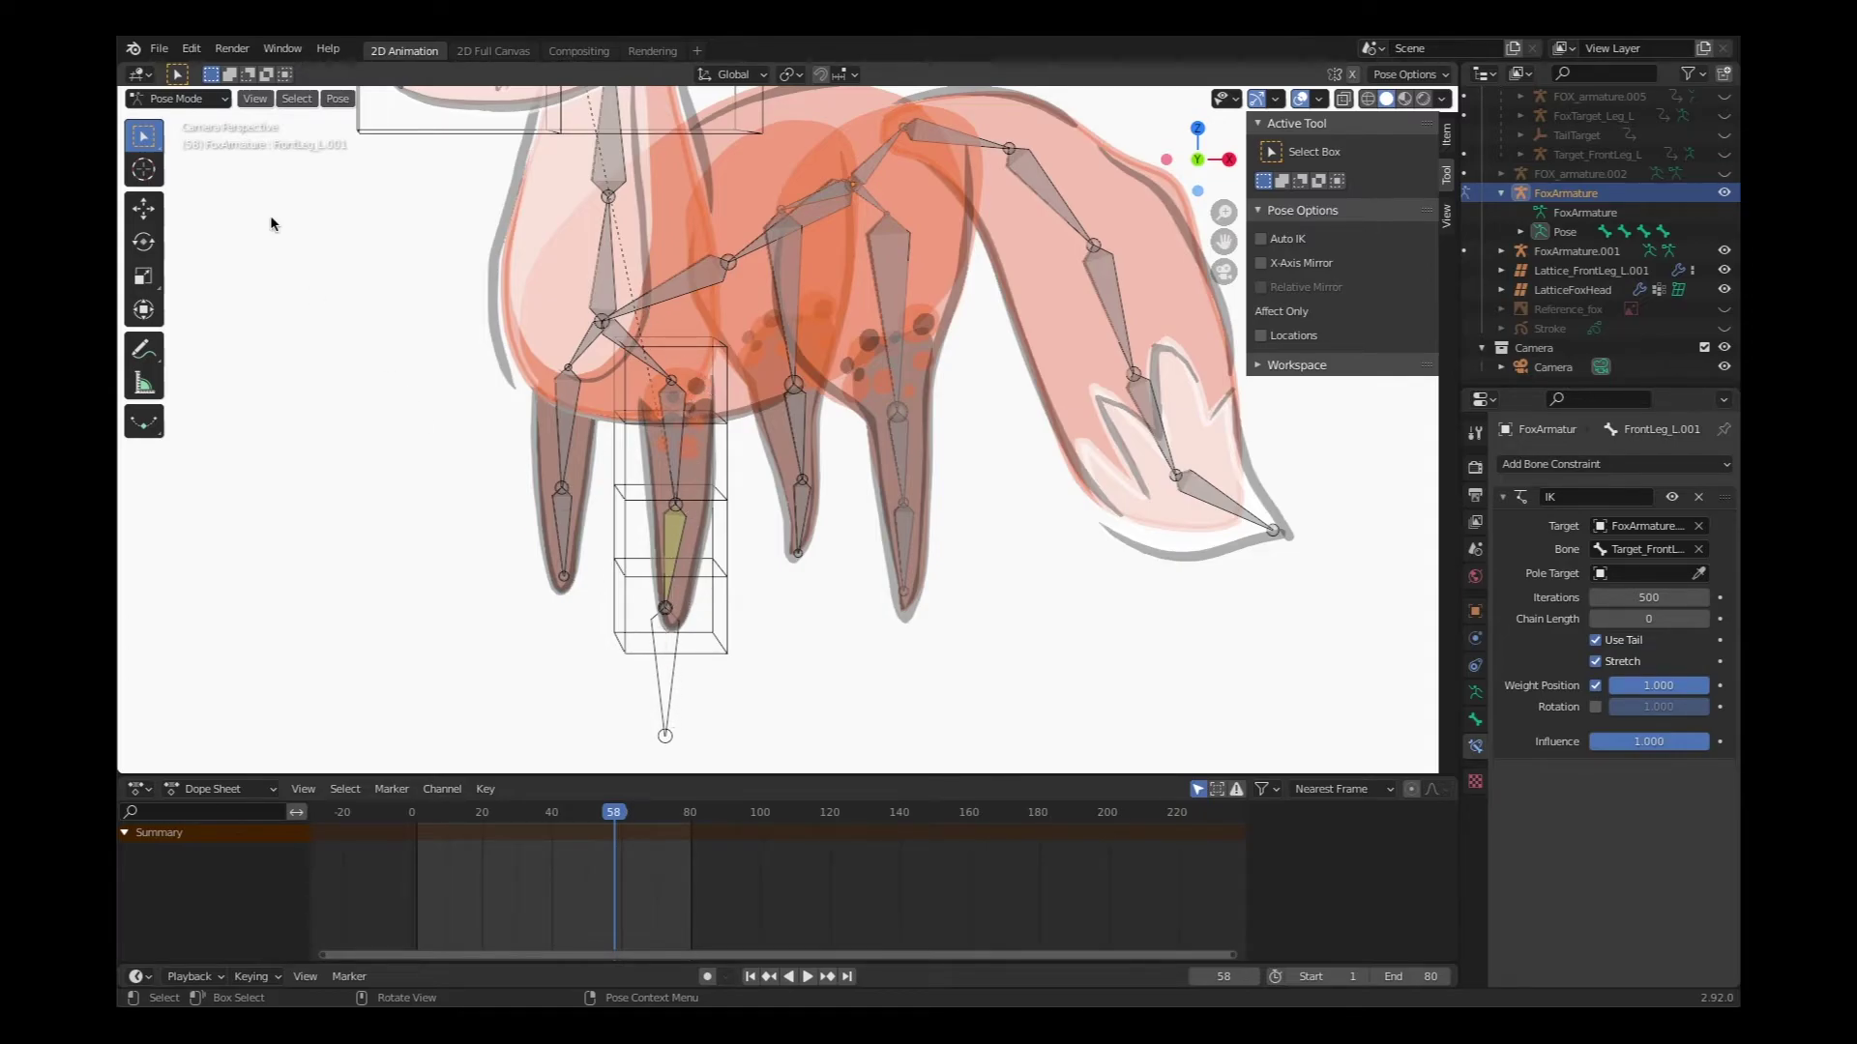
{"action": "left_click", "coordinate": [206, 104]}
{"action": "left_click", "coordinate": [184, 120]}
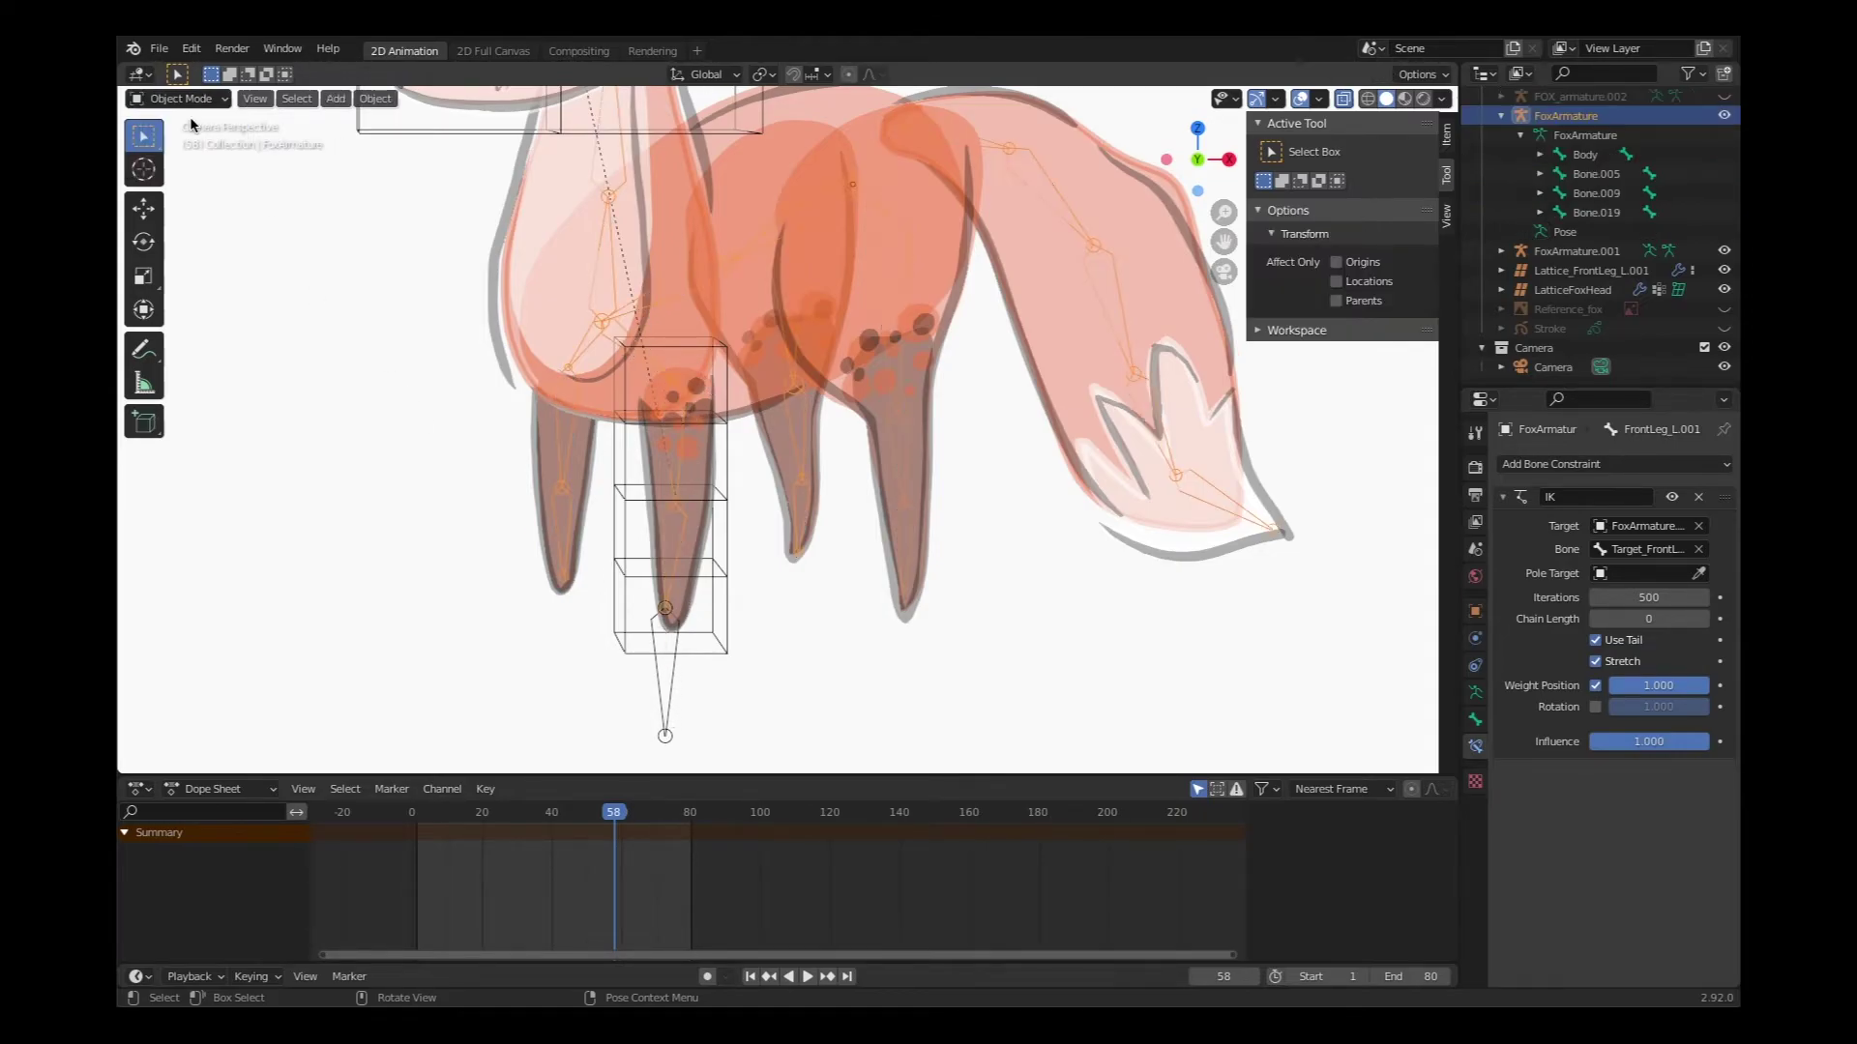
{"action": "left_click", "coordinate": [667, 709]}
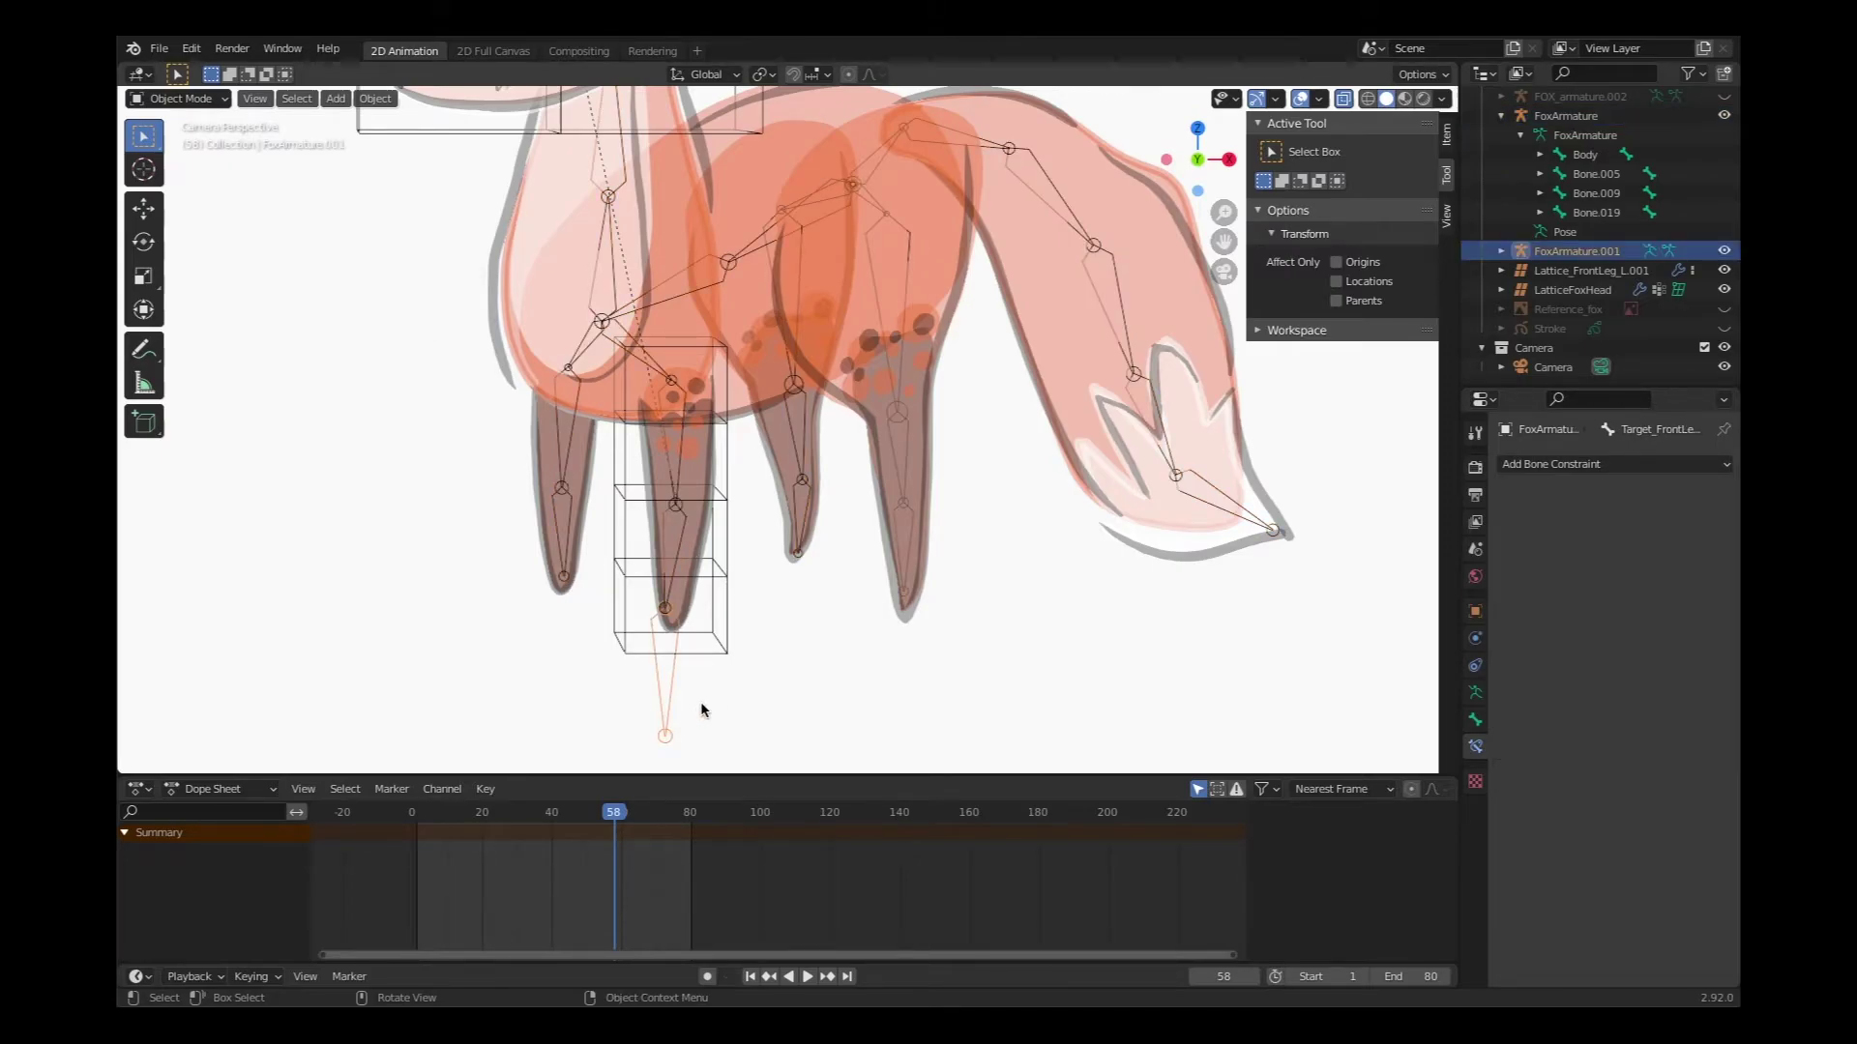
{"action": "key", "text": "g"}
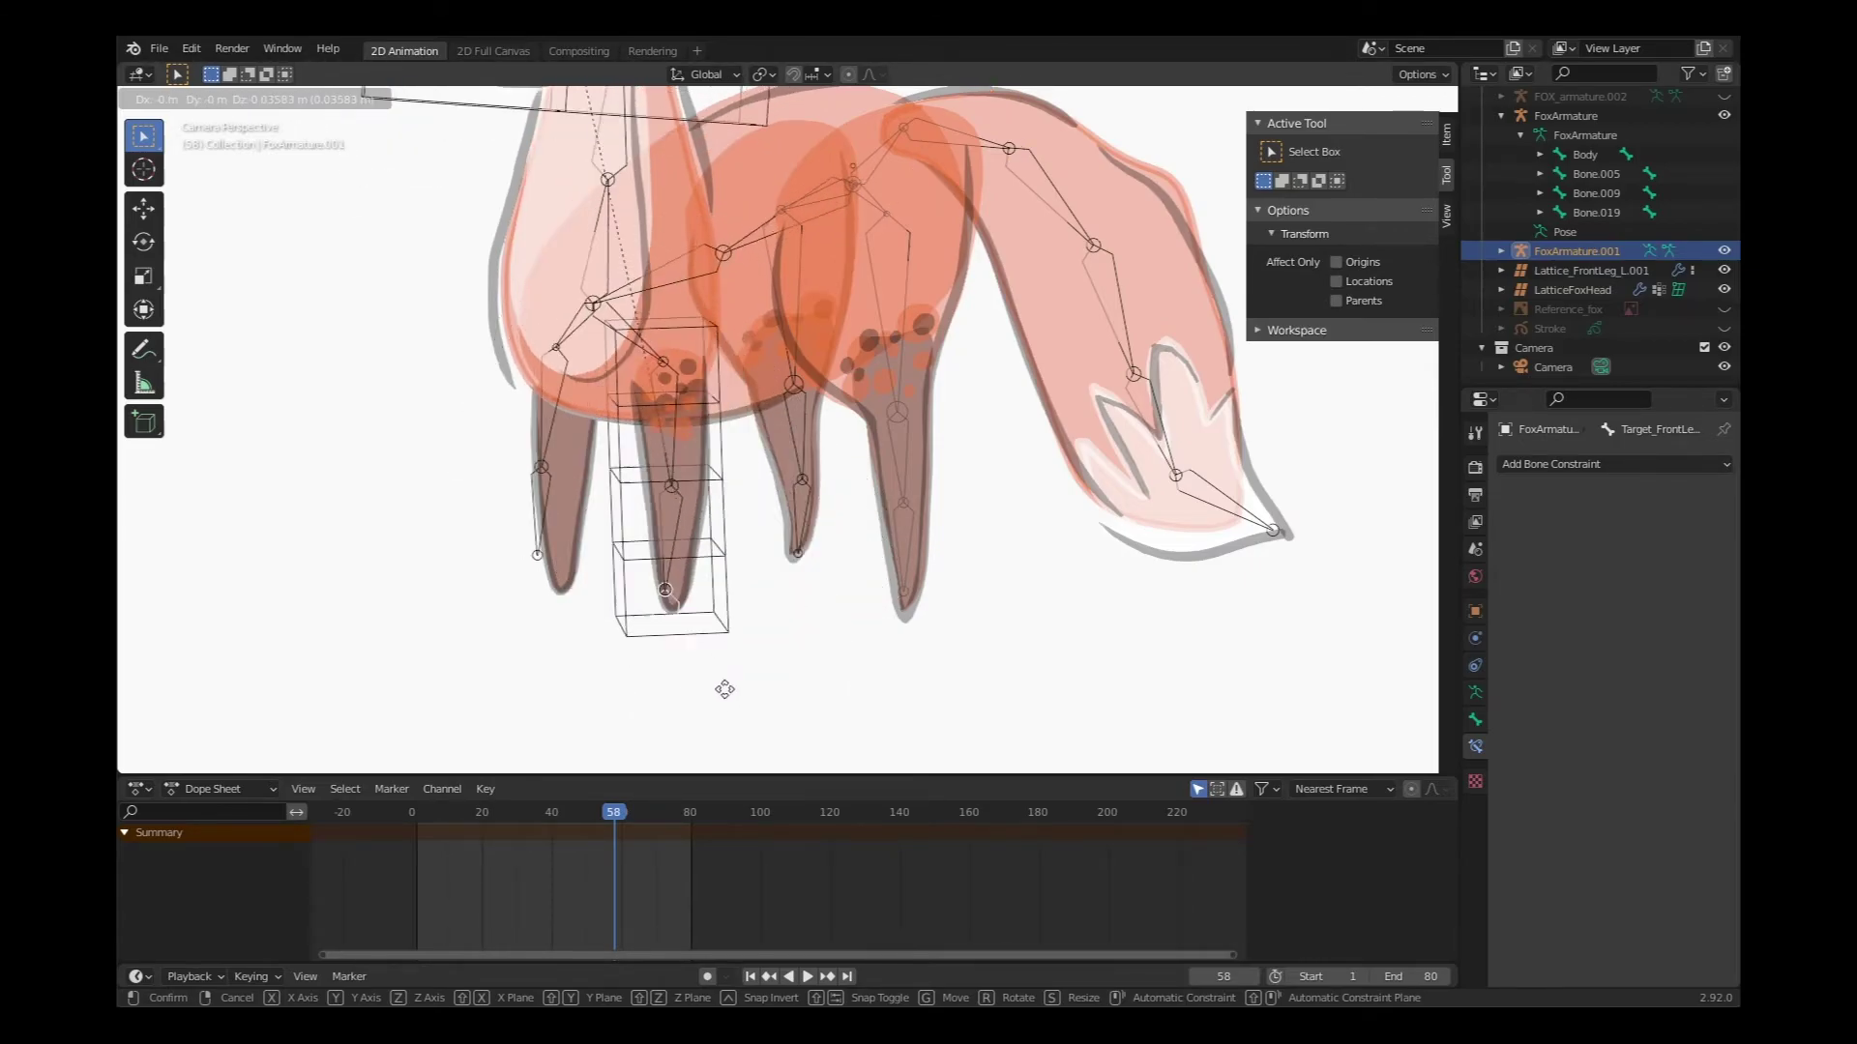
{"action": "right_click", "coordinate": [837, 640]}
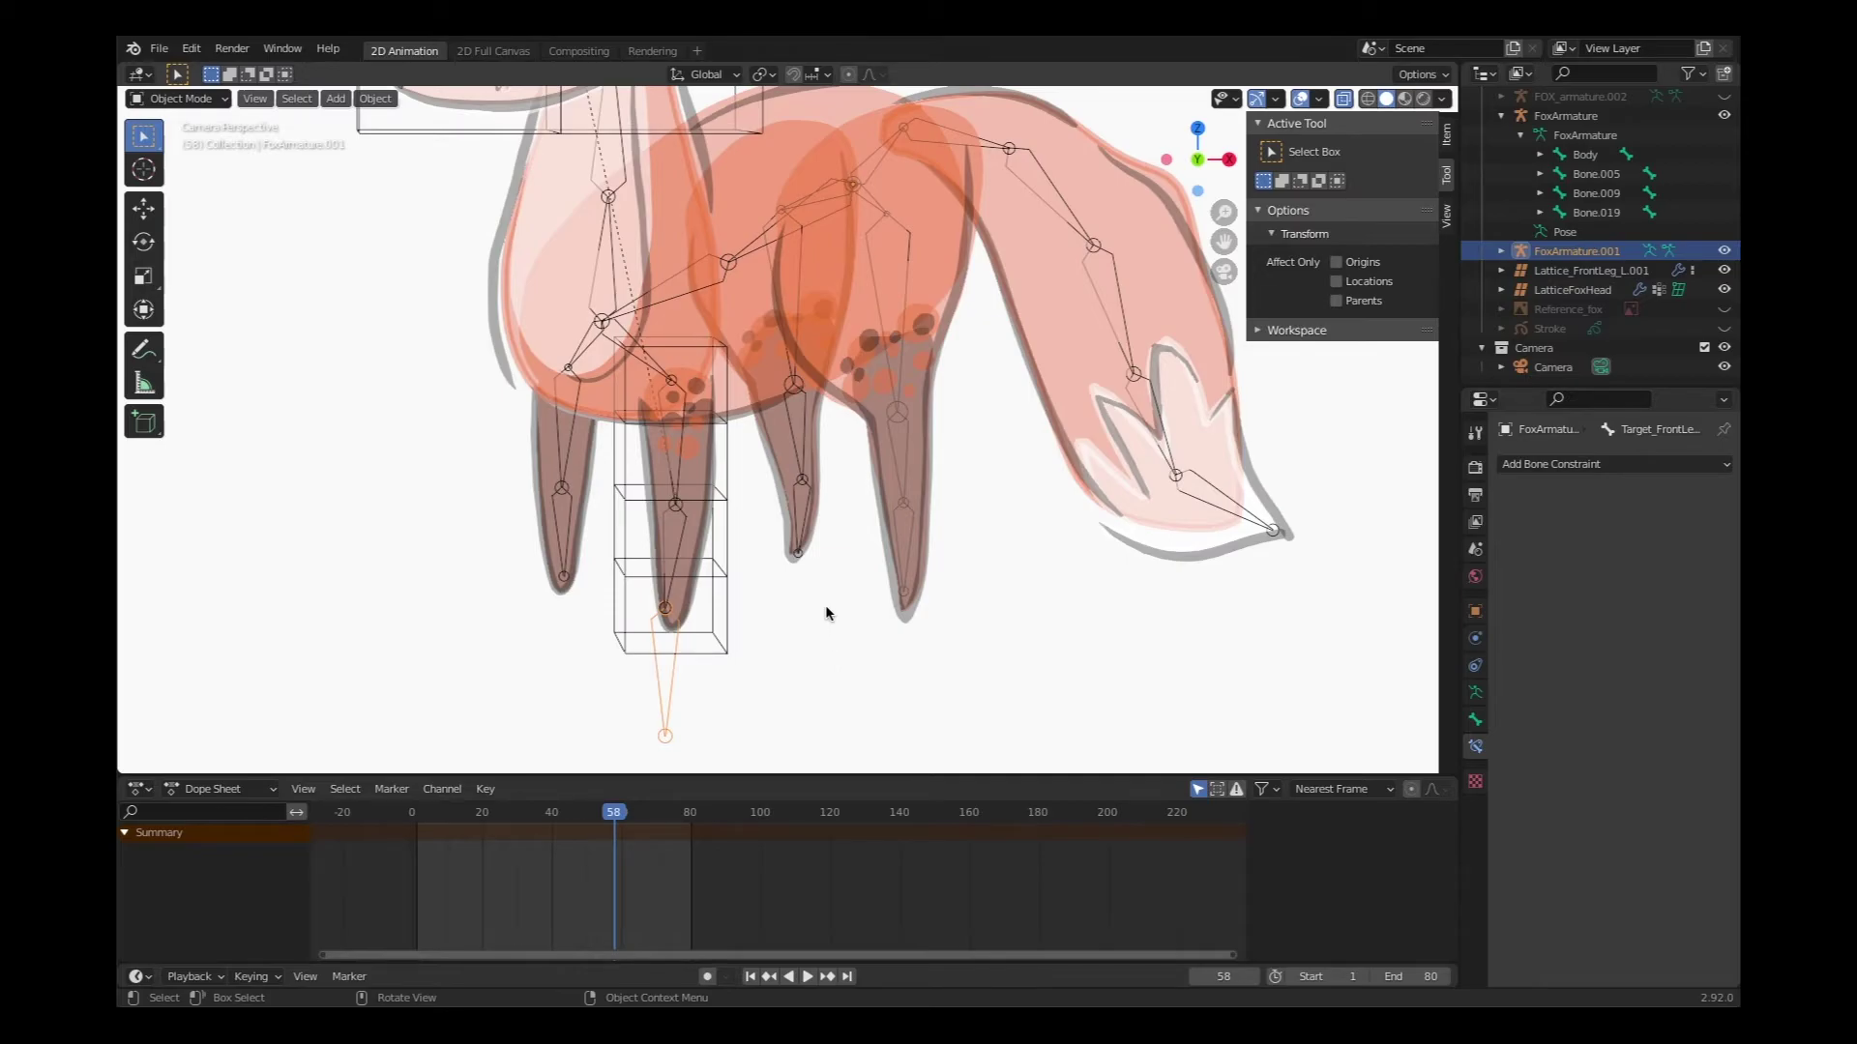
Try moving the target armature again, swinging the front left leg towards the back legs to check the IK.
{"action": "scroll", "coordinate": [826, 594], "scroll_direction": "down", "scroll_amount": 2}
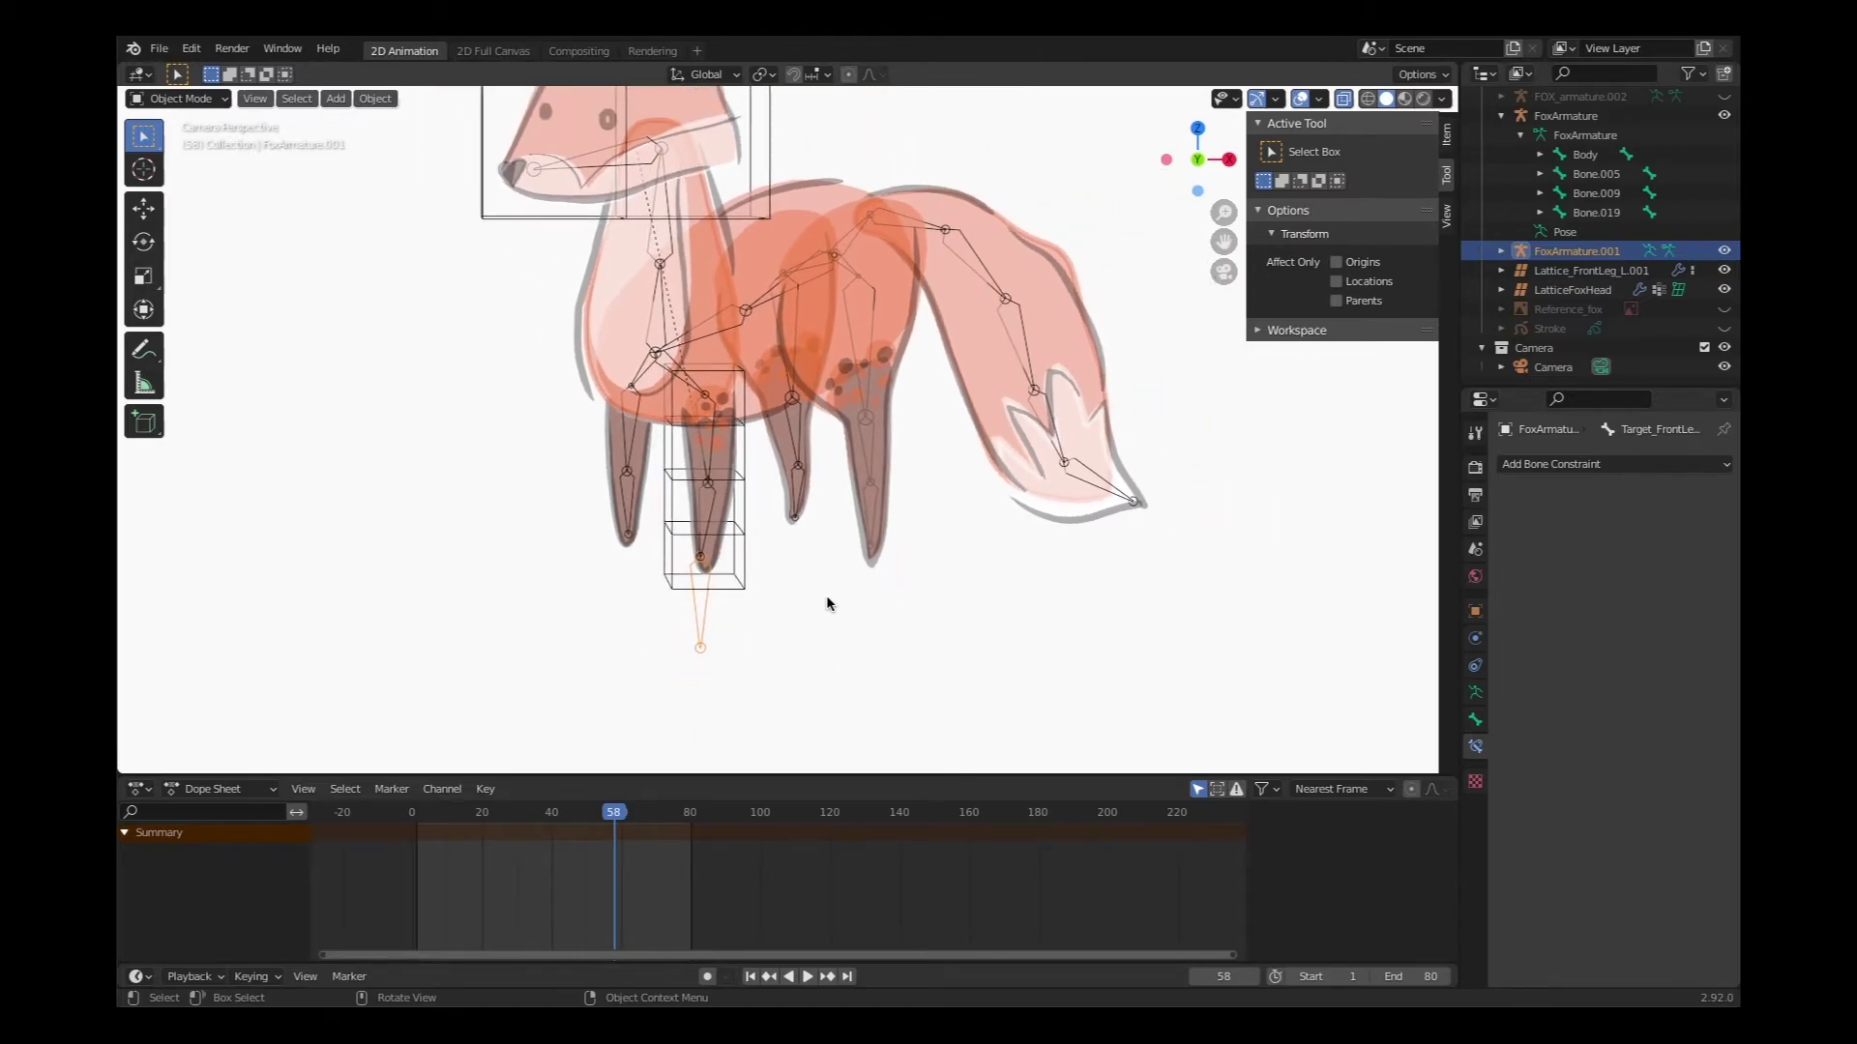
{"action": "key", "text": "KP_0"}
{"action": "scroll", "coordinate": [826, 594], "scroll_direction": "up", "scroll_amount": 3}
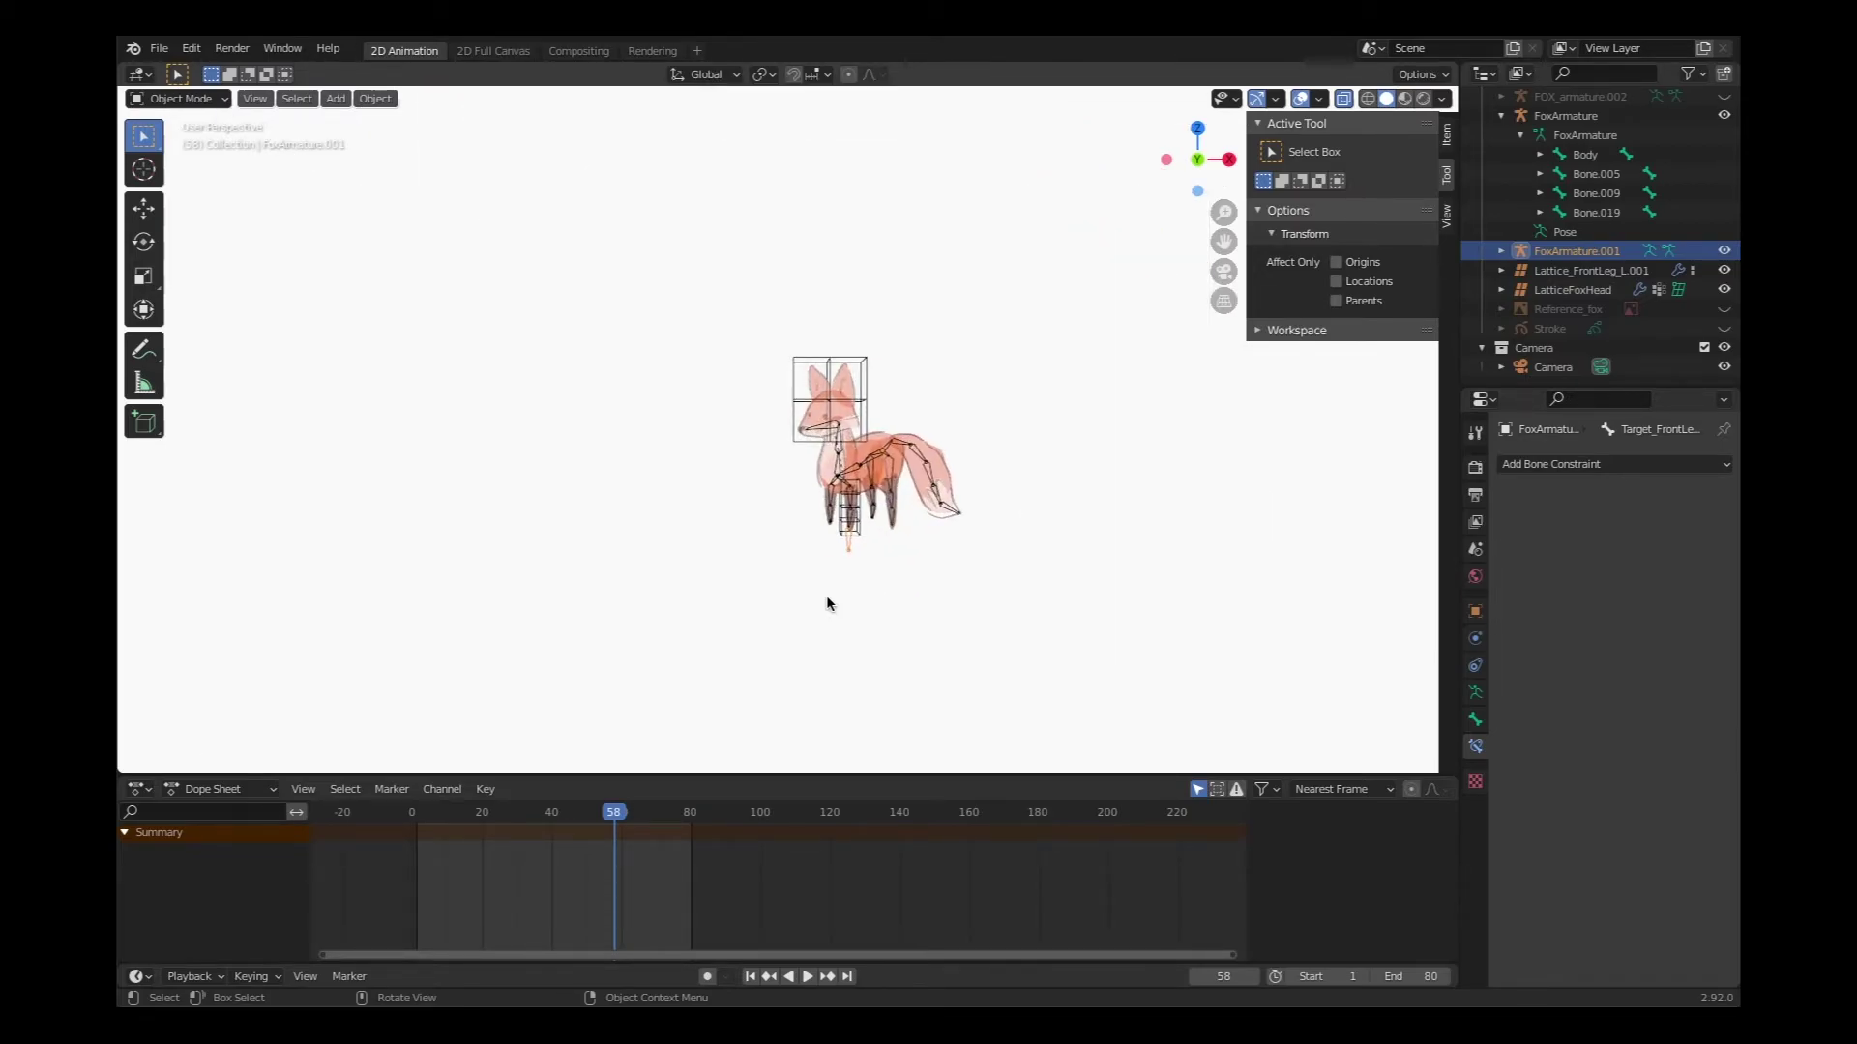
{"action": "scroll", "coordinate": [826, 595], "scroll_direction": "down", "scroll_amount": 2}
{"action": "key", "text": "KP_0"}
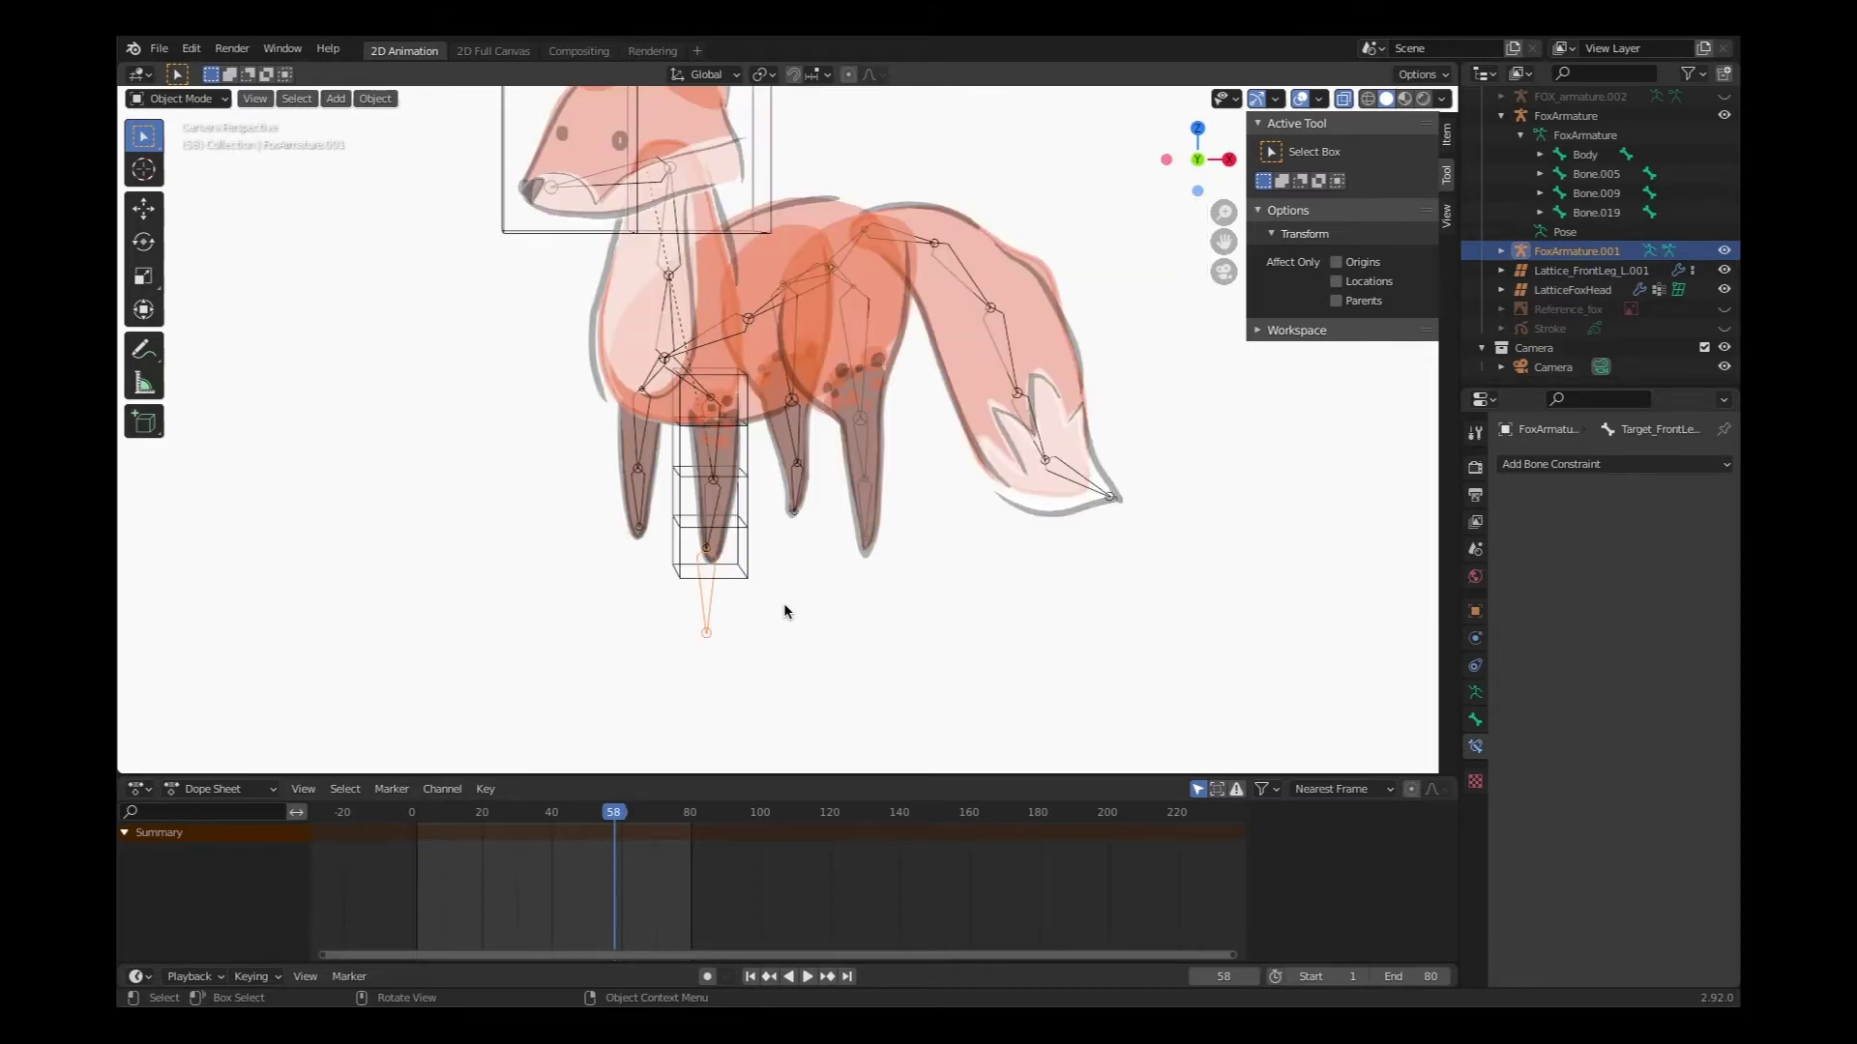
{"action": "key", "text": "g"}
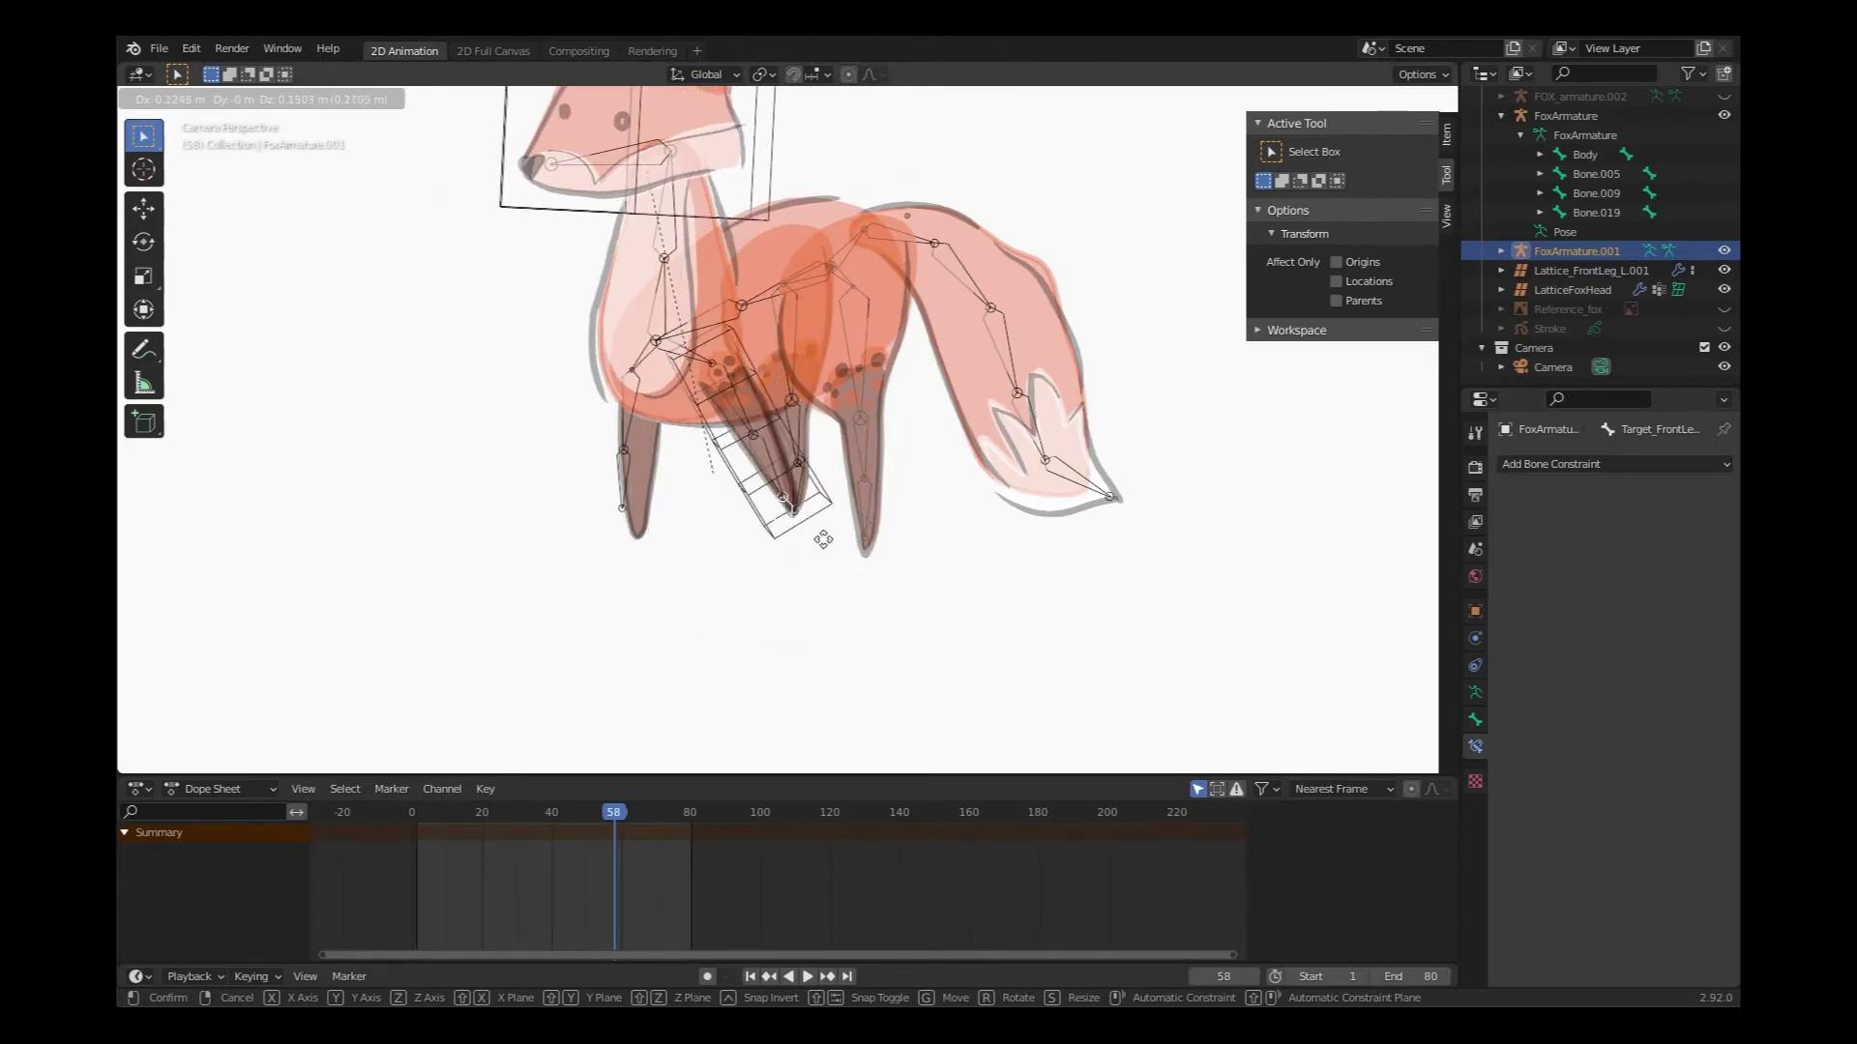
{"action": "right_click", "coordinate": [703, 636]}
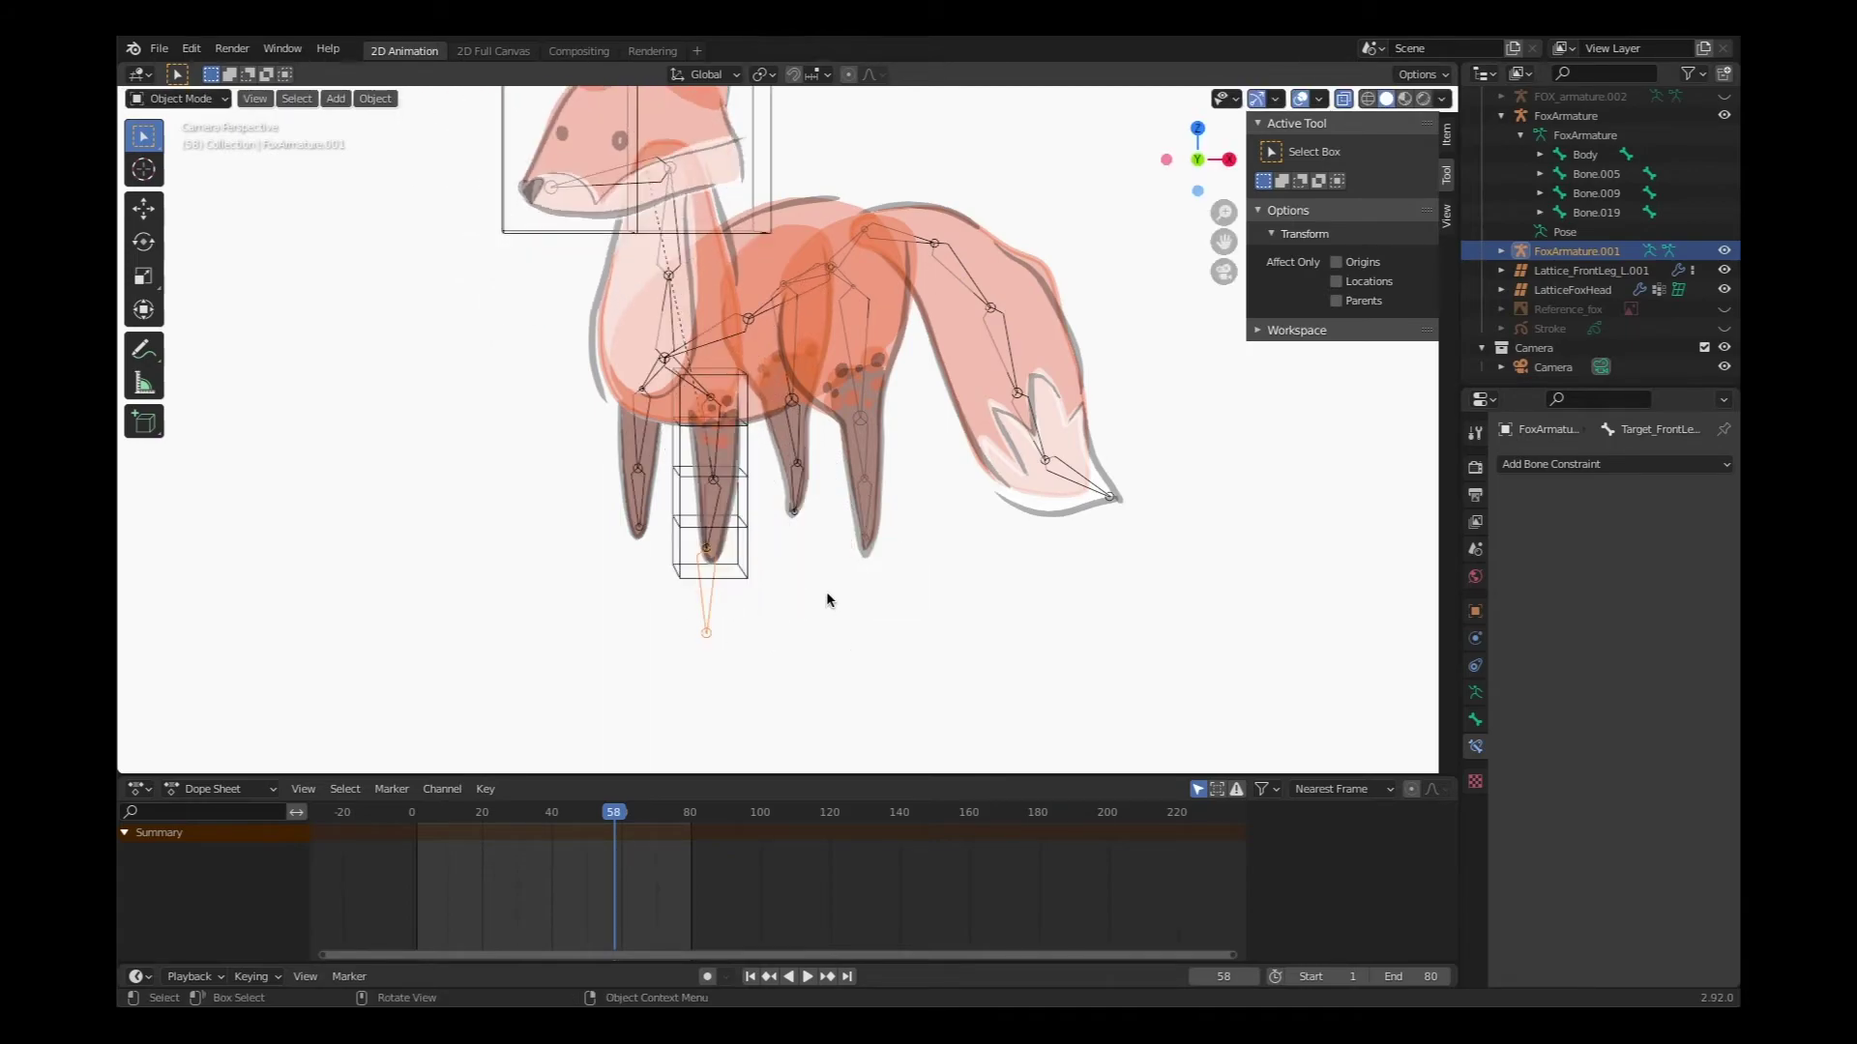
Select the main FoxArmature and put it into Pose Mode.
{"action": "left_click", "coordinate": [722, 499]}
{"action": "left_click", "coordinate": [717, 515]}
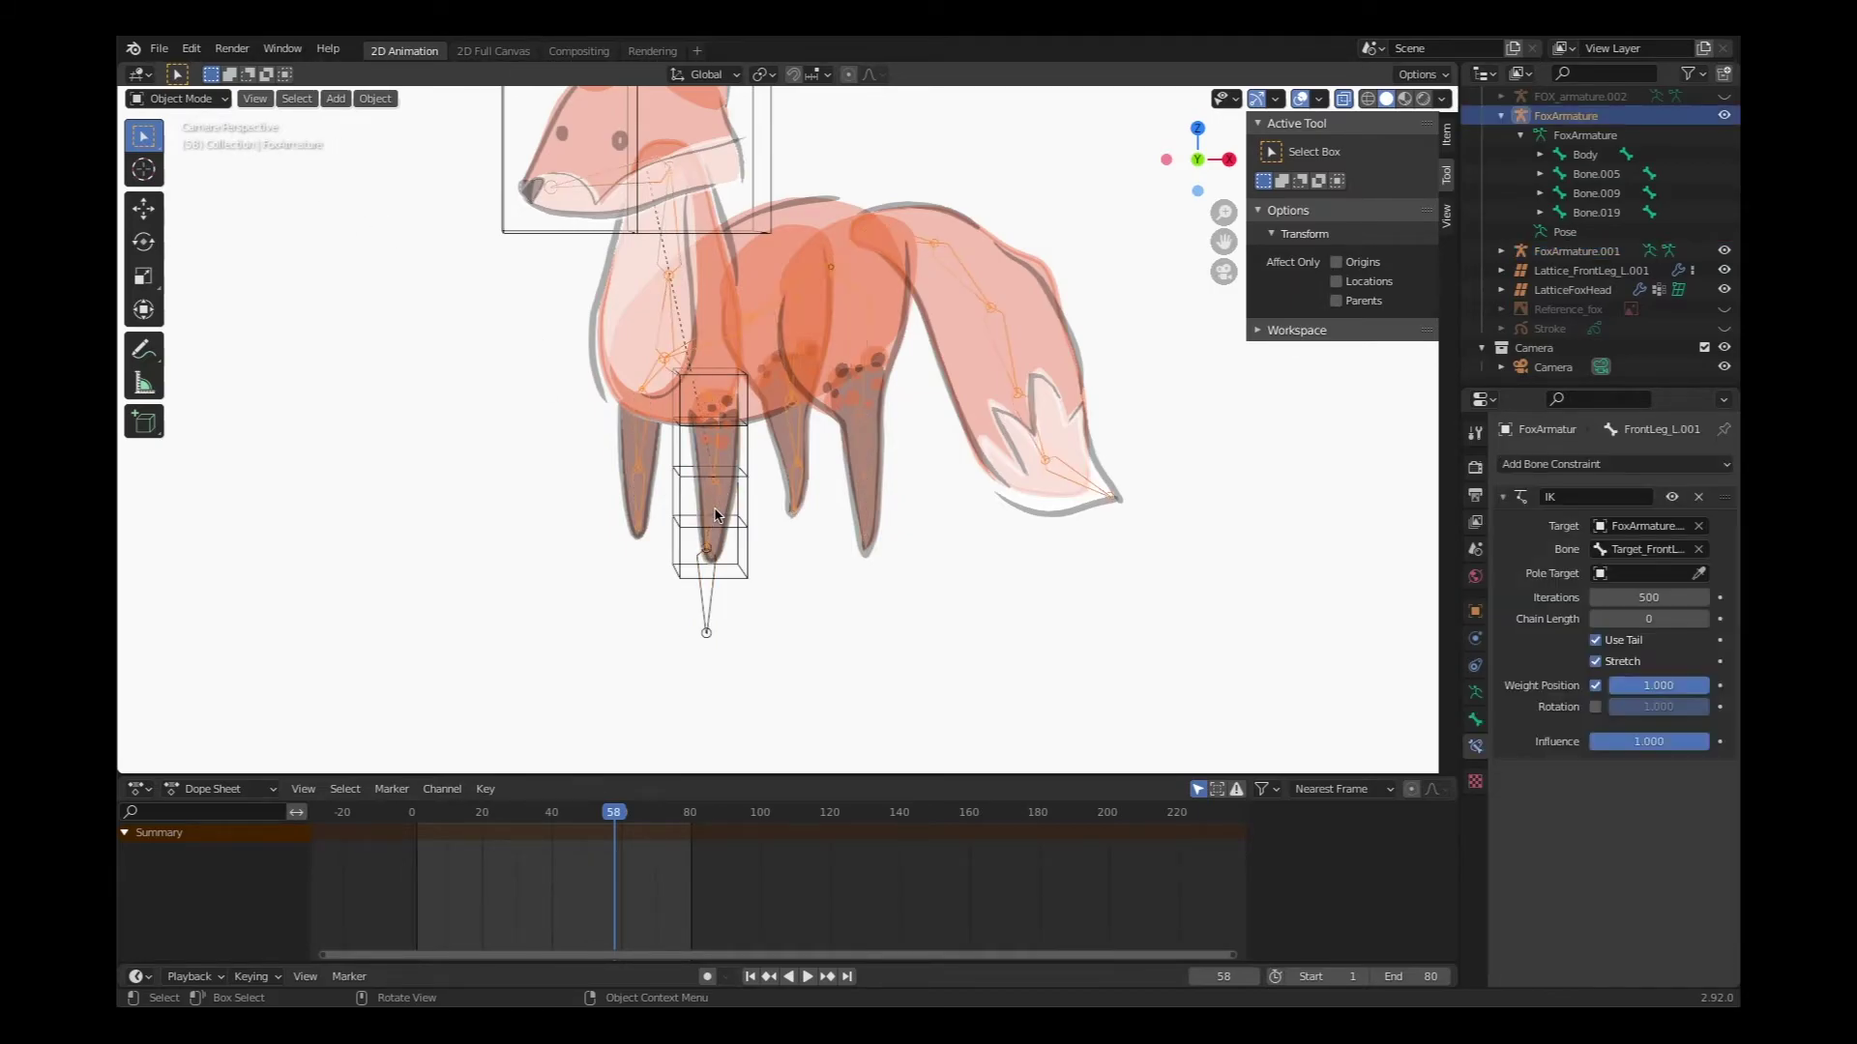
{"action": "left_click", "coordinate": [203, 100]}
{"action": "left_click", "coordinate": [188, 140]}
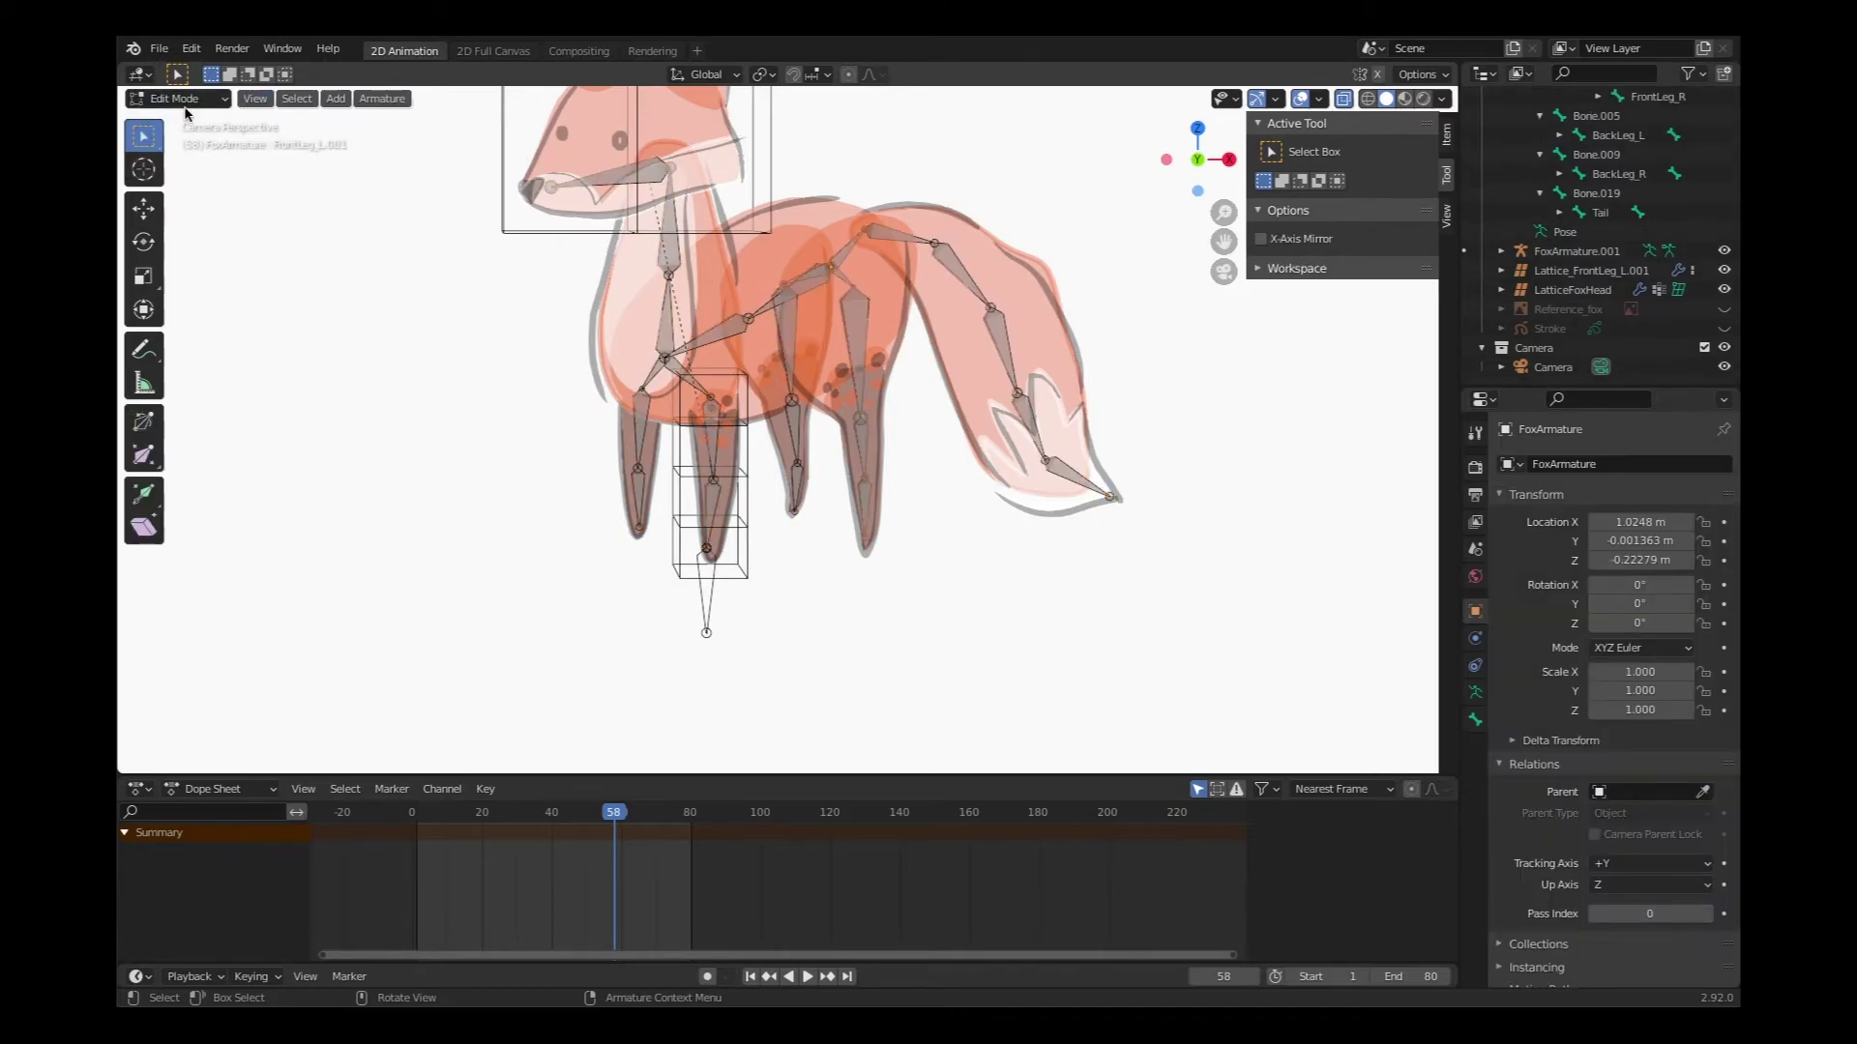
{"action": "left_click", "coordinate": [187, 99]}
{"action": "left_click", "coordinate": [186, 164]}
Select the front left leg's lower bone, FrontLeg_L.001, and set its IK constraint's chain length to 2.
{"action": "left_click", "coordinate": [727, 514]}
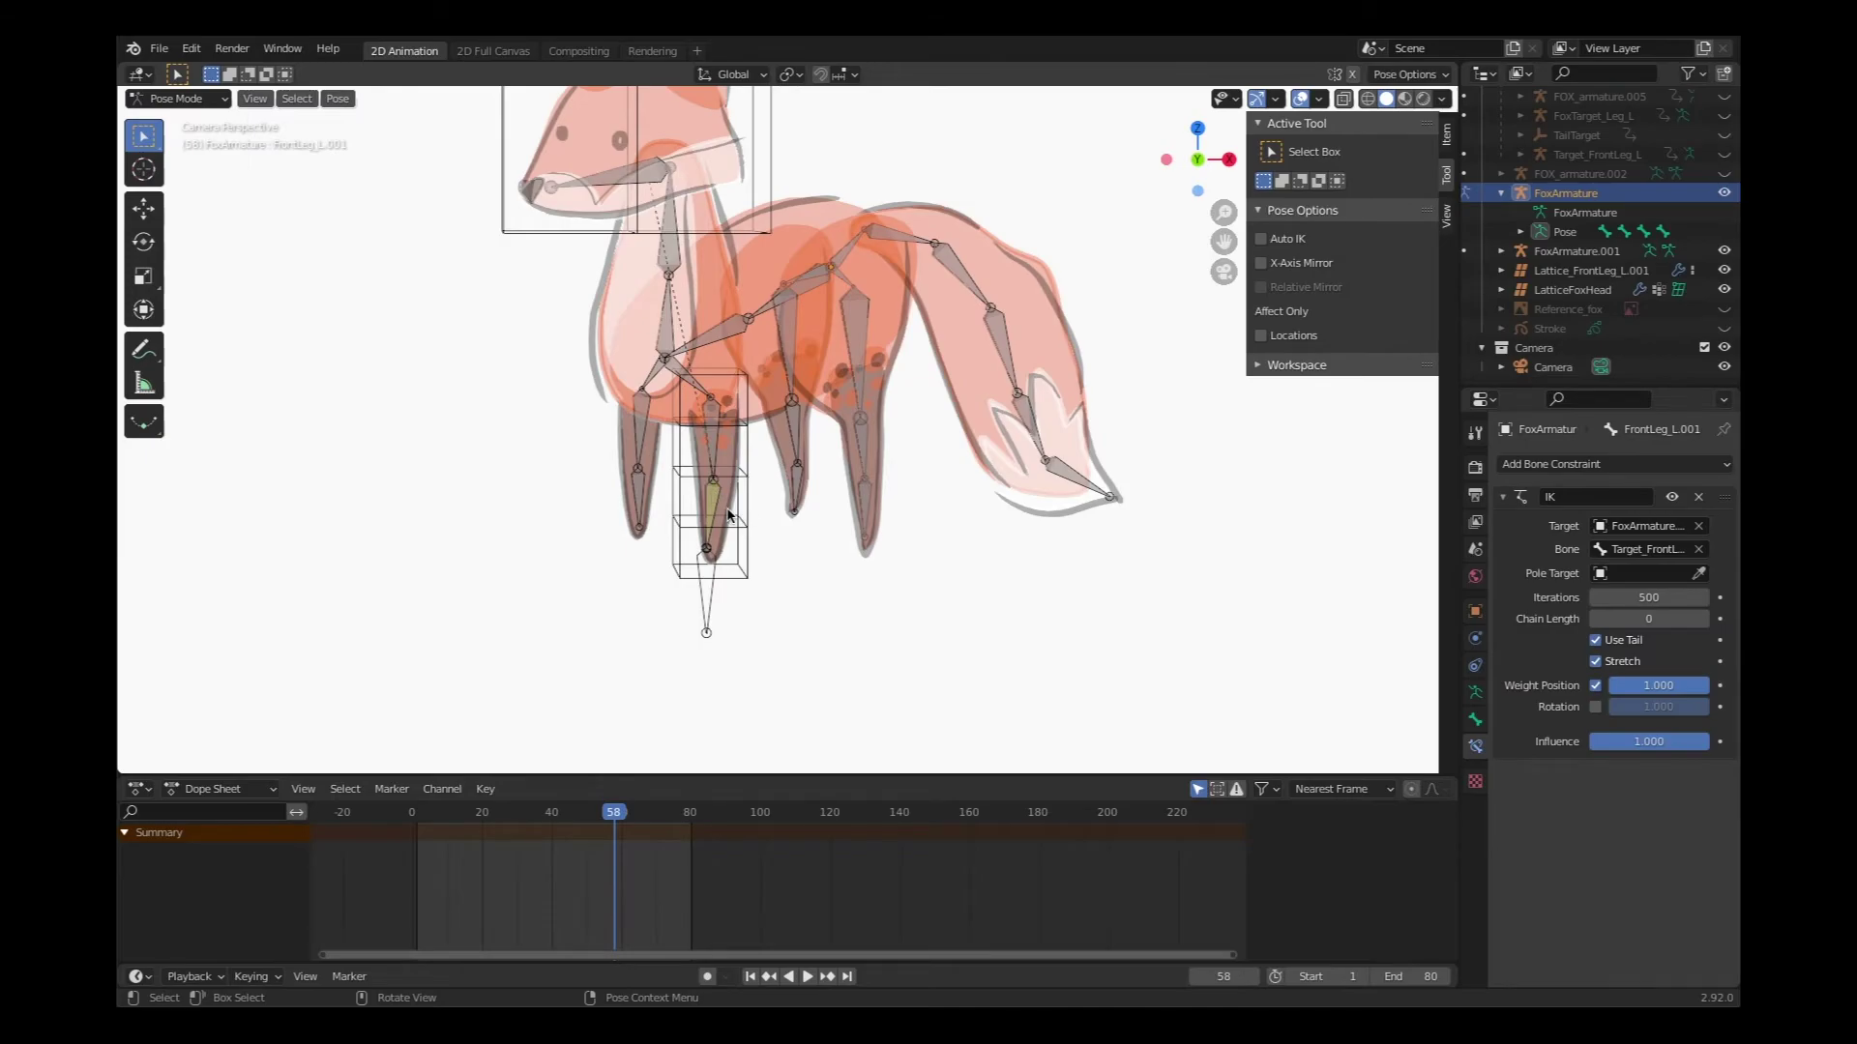
{"action": "left_click", "coordinate": [717, 513]}
{"action": "left_click", "coordinate": [1705, 620]}
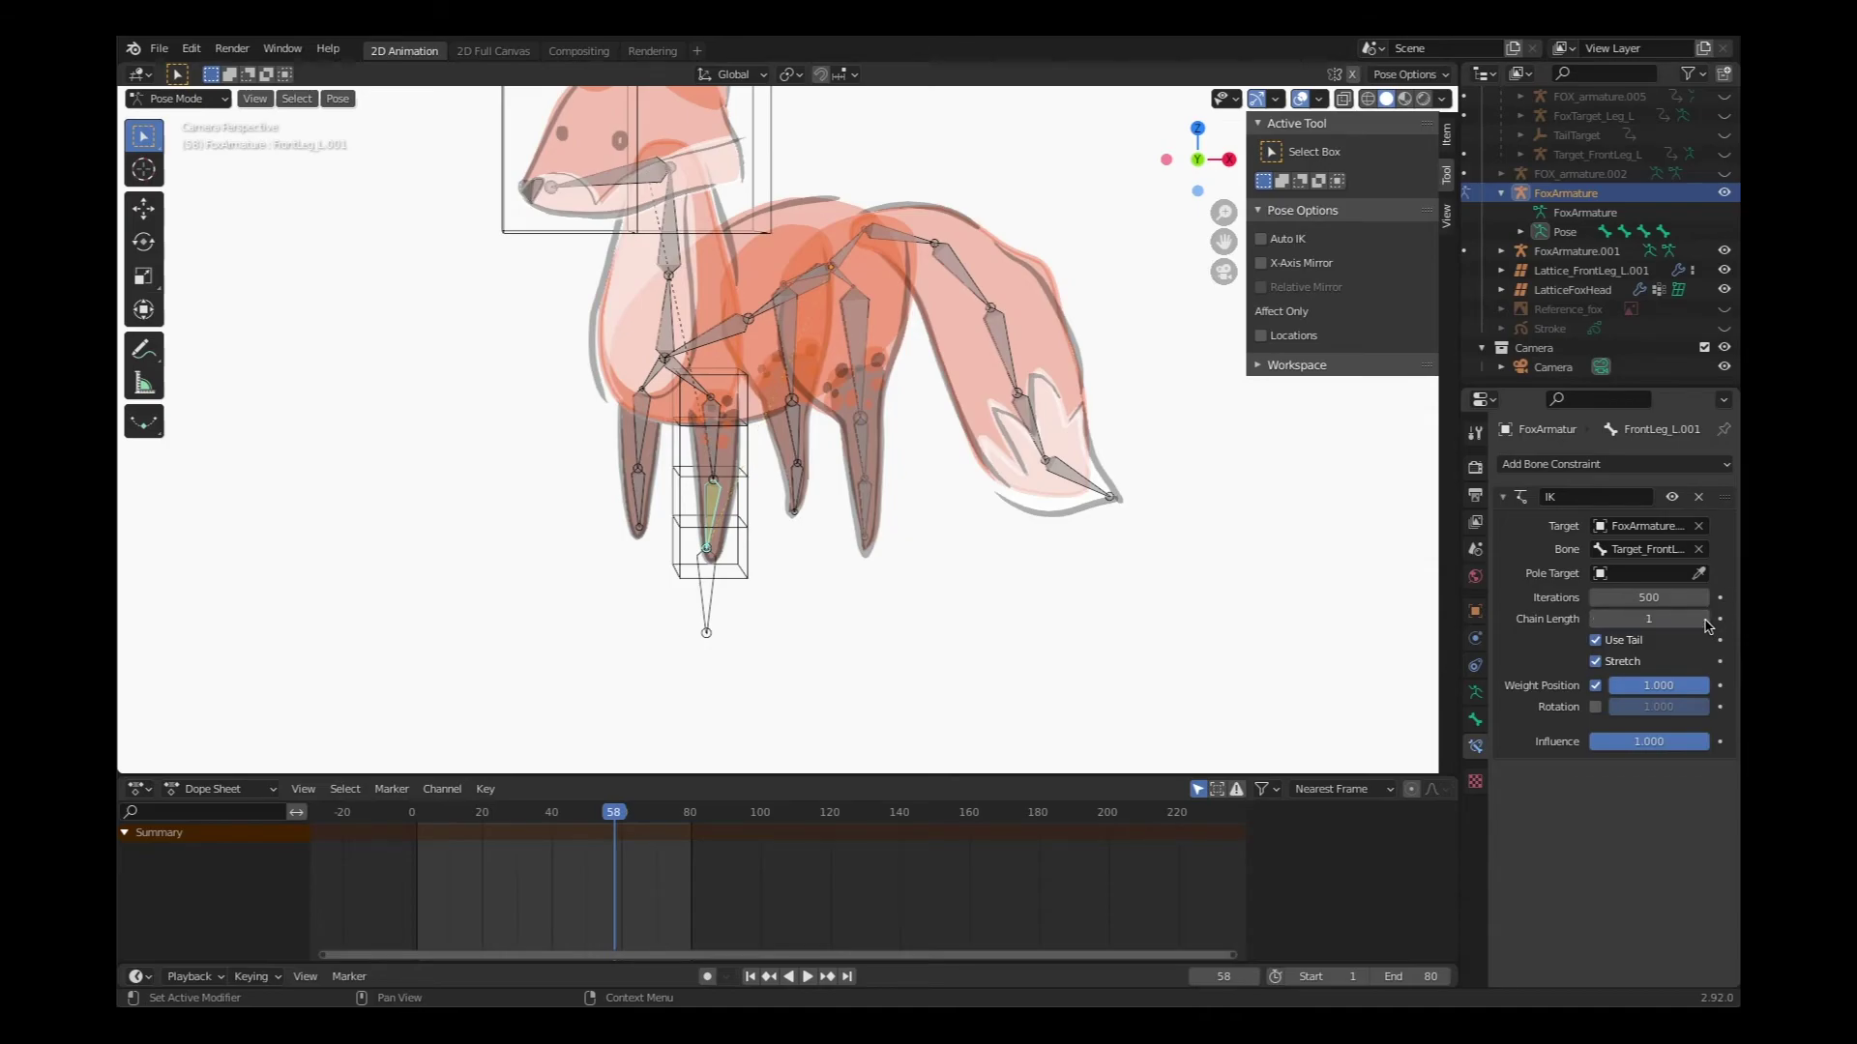
{"action": "left_click", "coordinate": [1705, 620]}
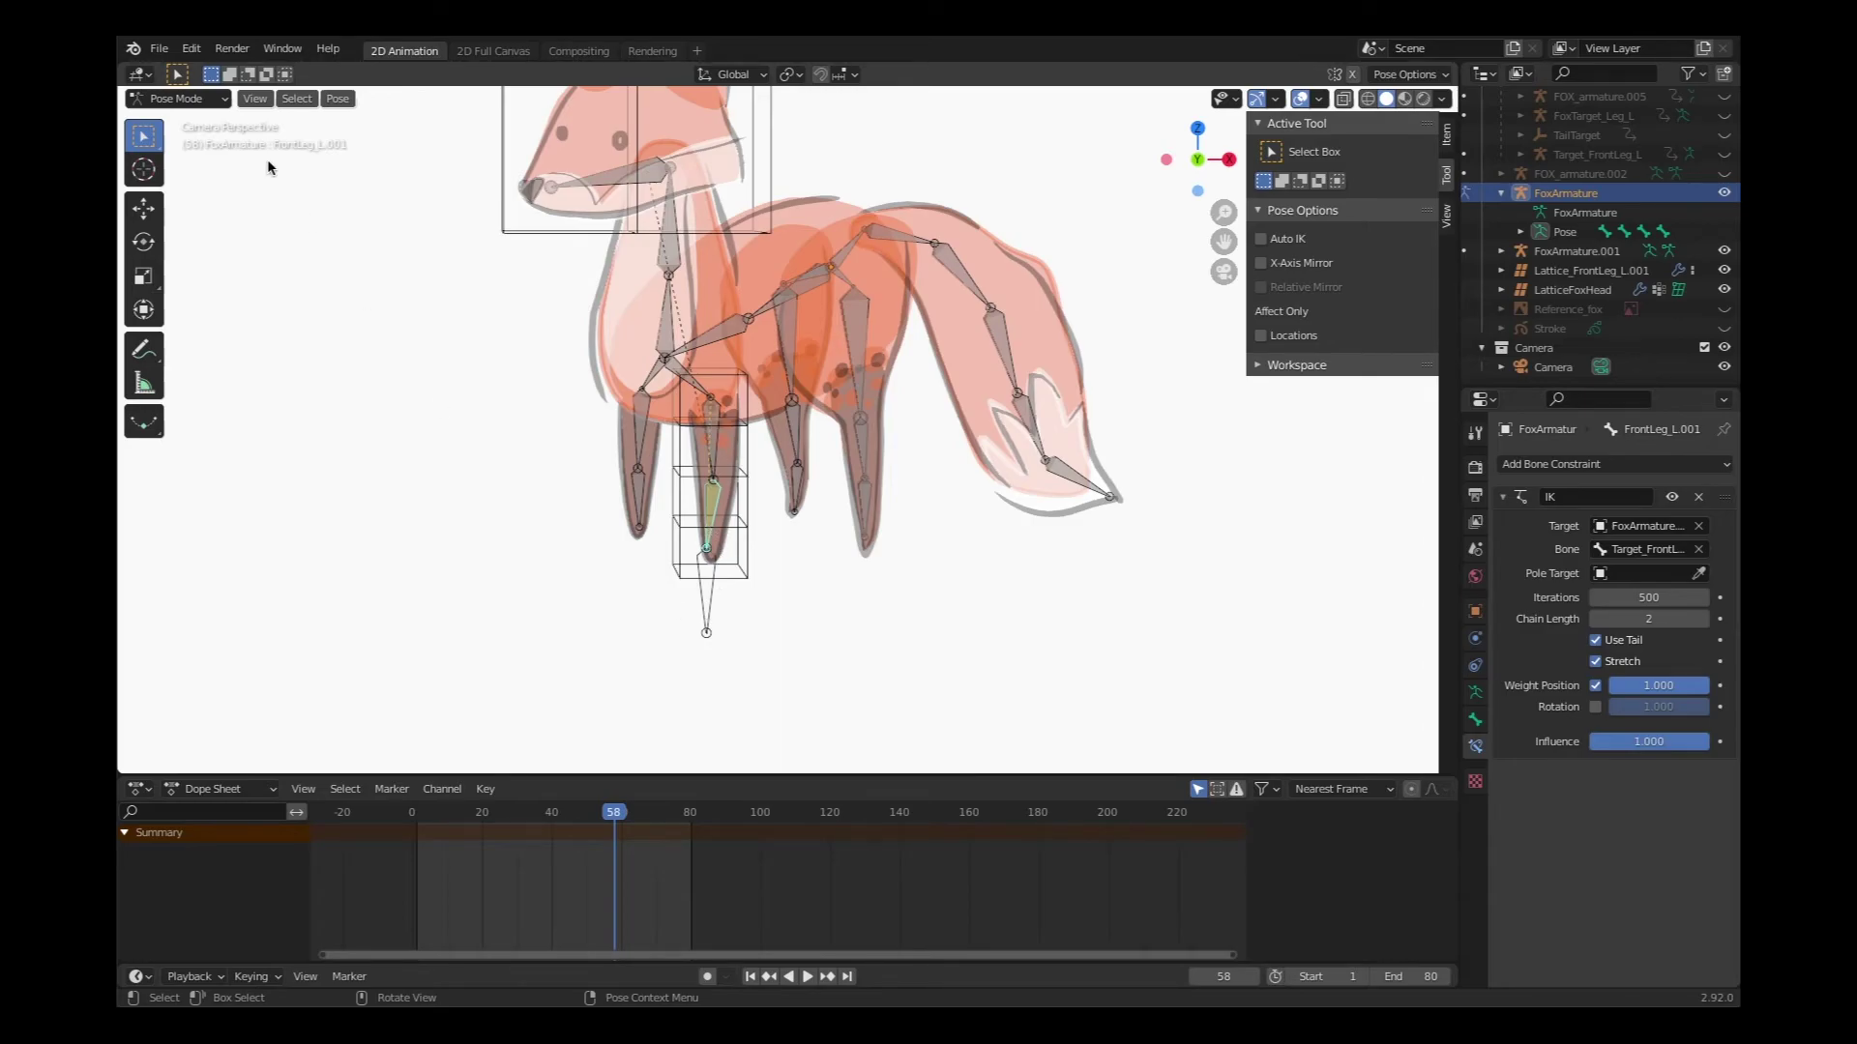
Switch to Object Mode, select the target armature FoxArmature.001 and test the front left leg's IK with a trial move.
{"action": "left_click", "coordinate": [187, 99]}
{"action": "left_click", "coordinate": [179, 120]}
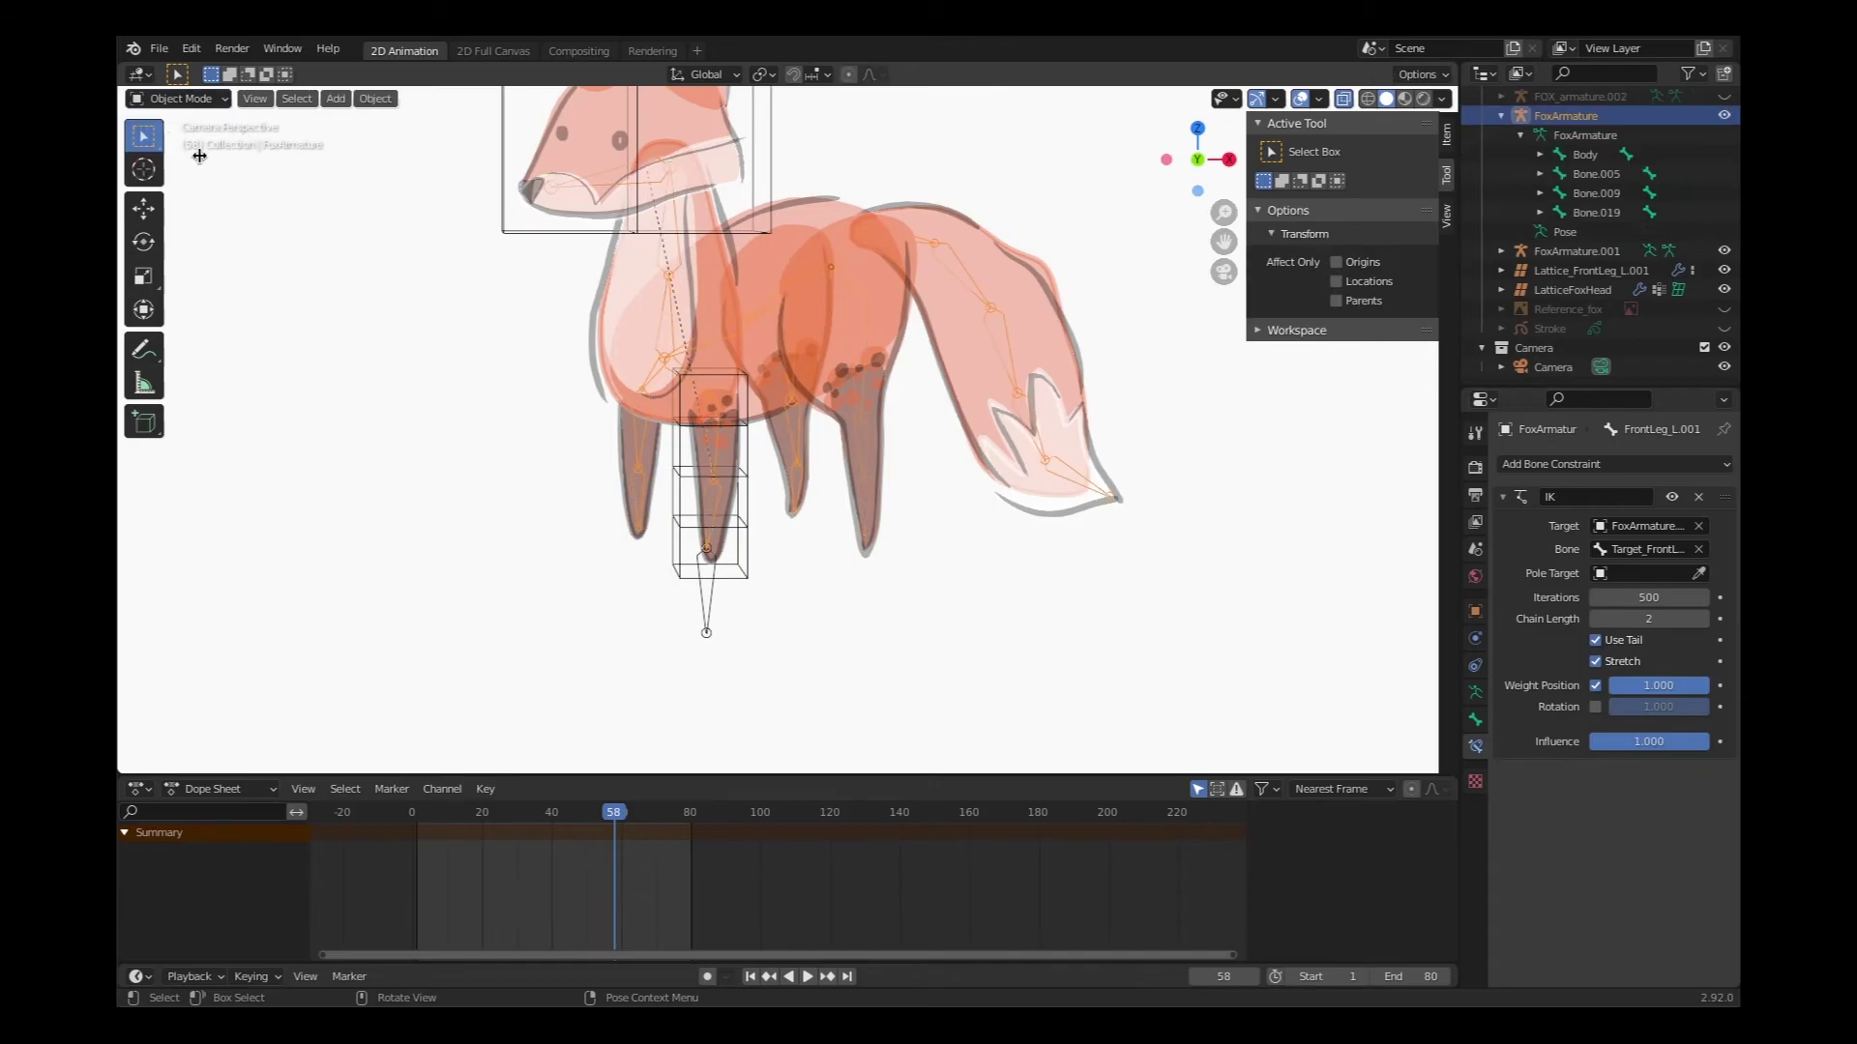
{"action": "left_click", "coordinate": [799, 659]}
{"action": "left_click", "coordinate": [709, 606]}
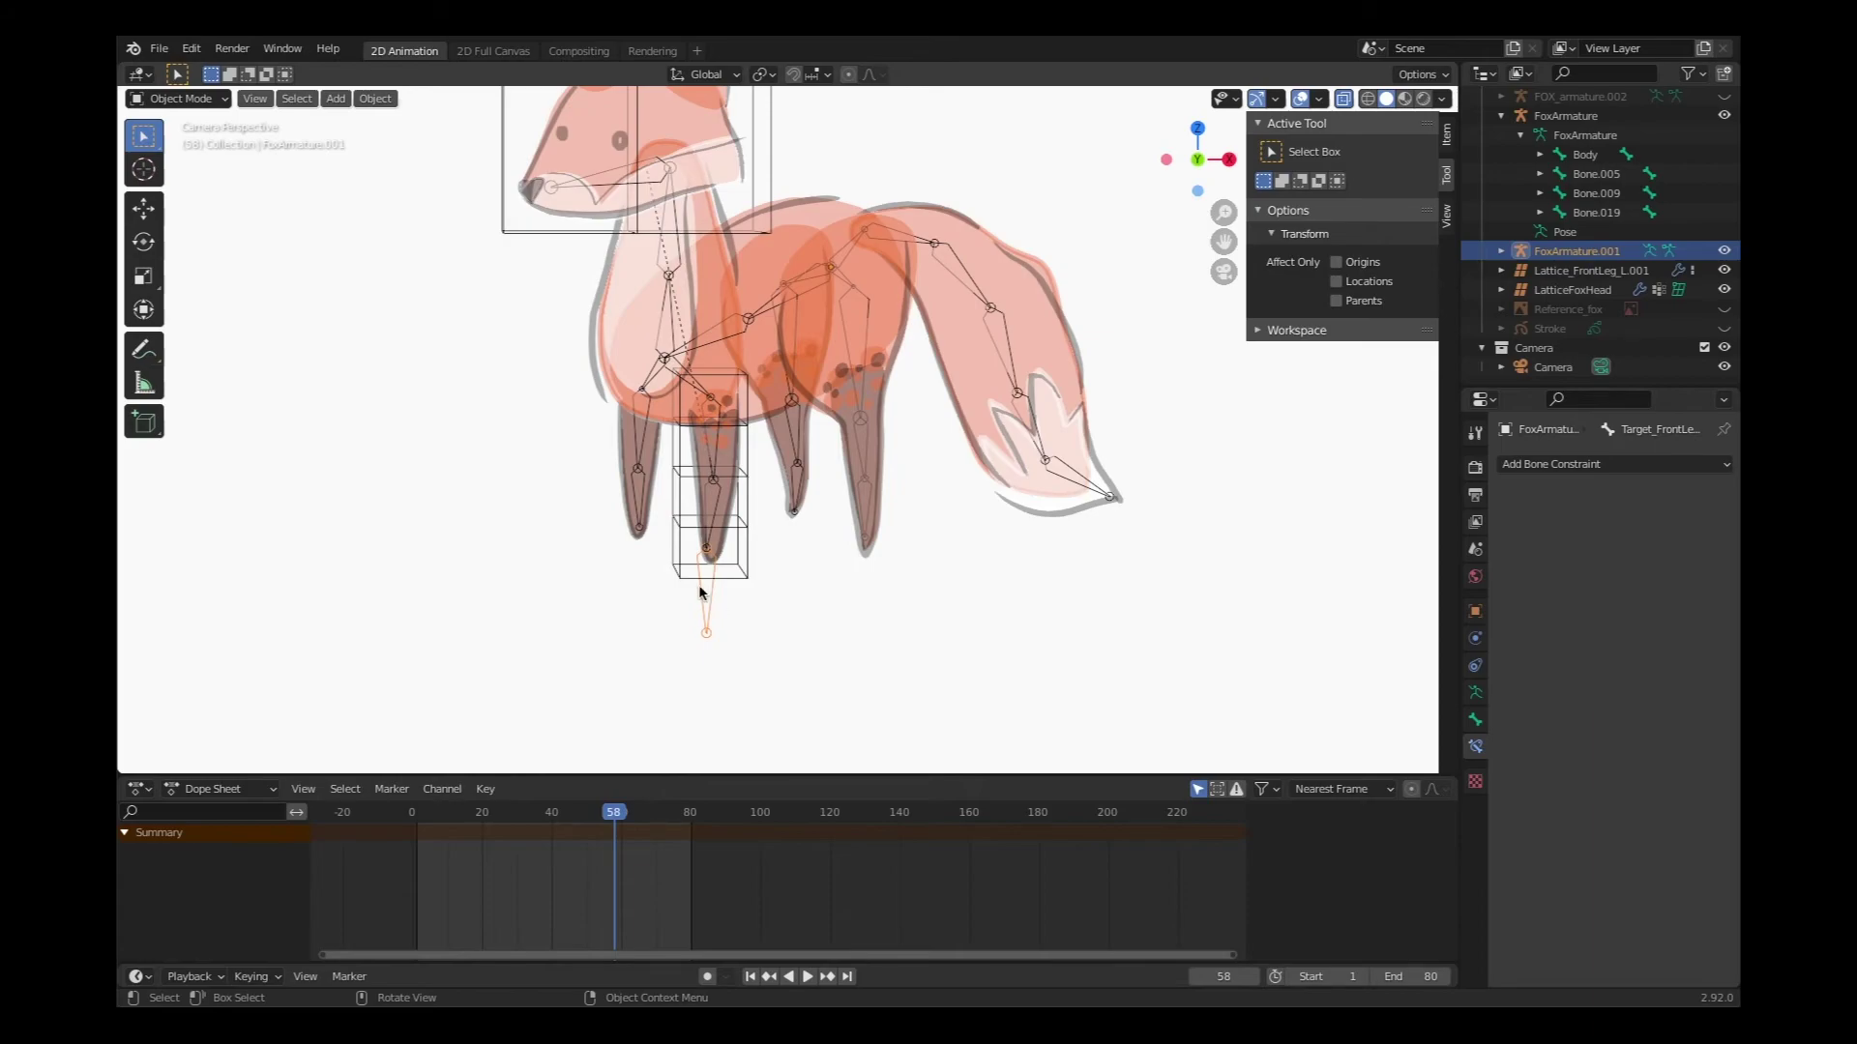
{"action": "key", "text": "g"}
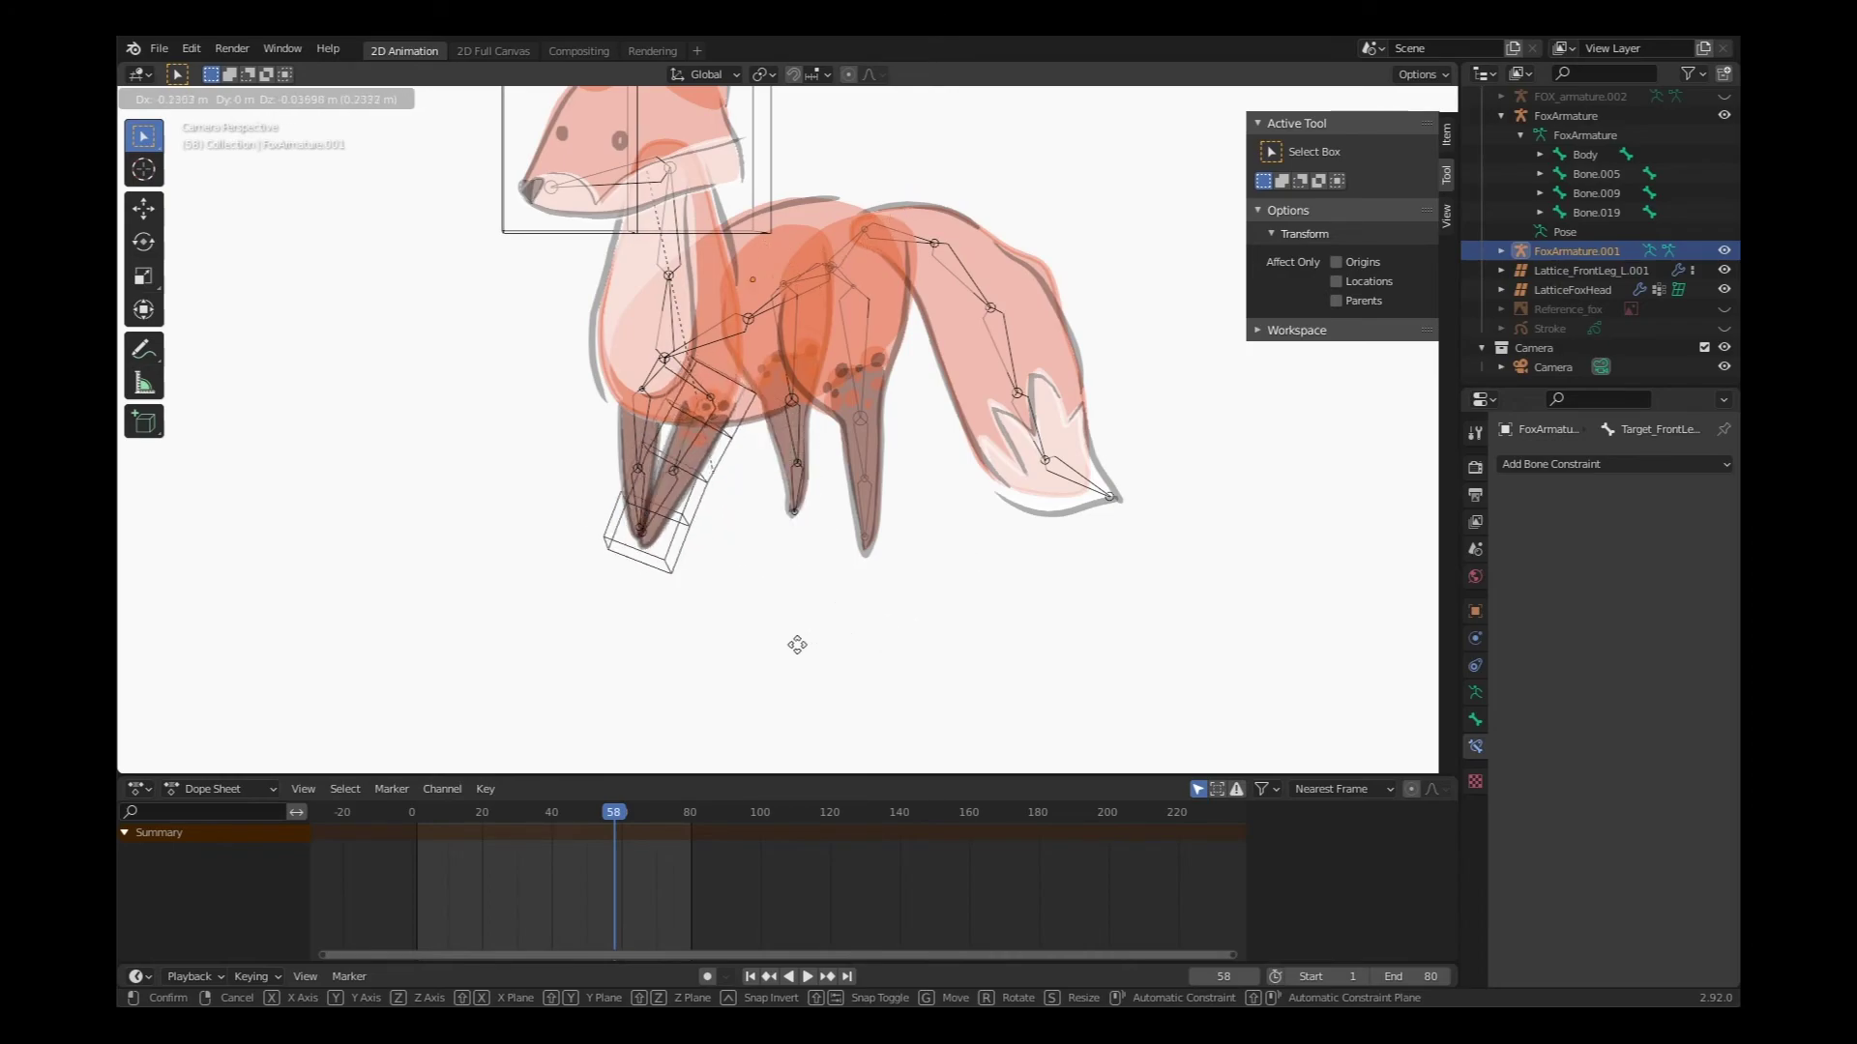
{"action": "key", "text": "Escape"}
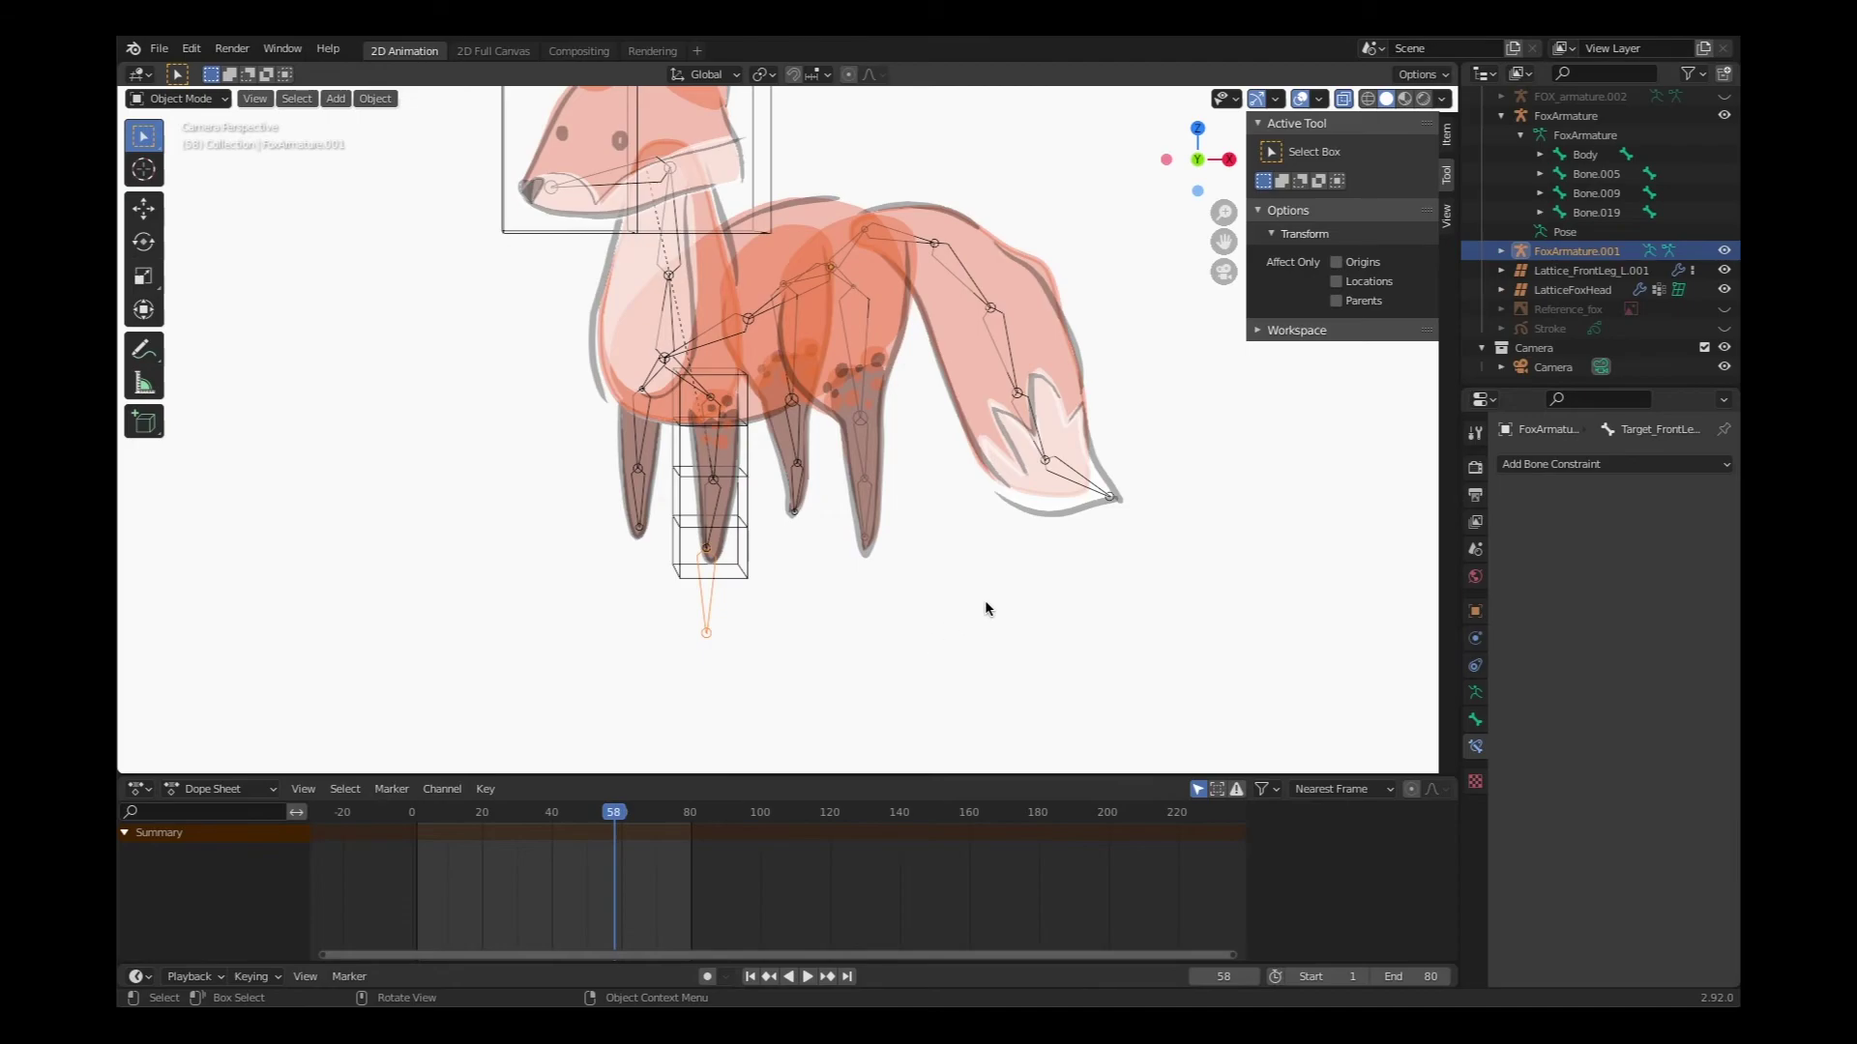